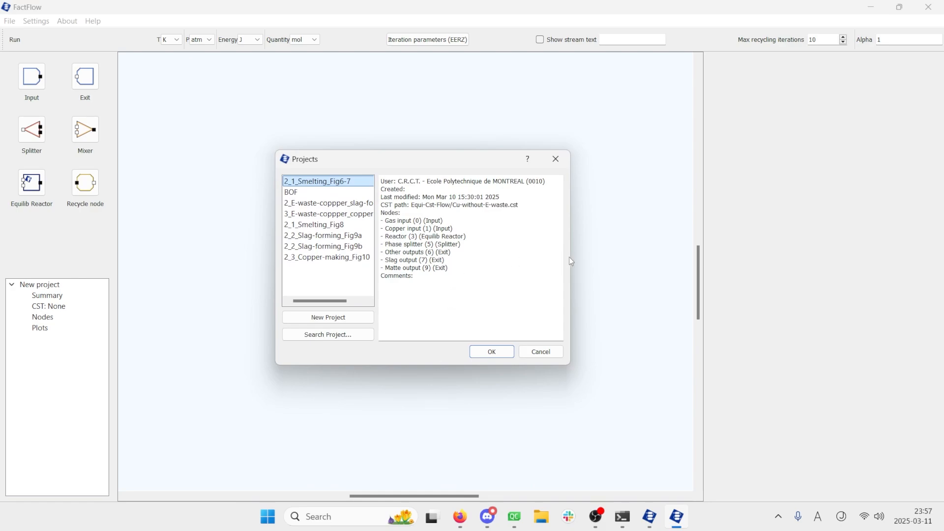
Switch to the paper in Firefox and examine the Fig. 6 phase assemblage plot against O2-enriched air.
left_click_drag(571, 261, 664, 260)
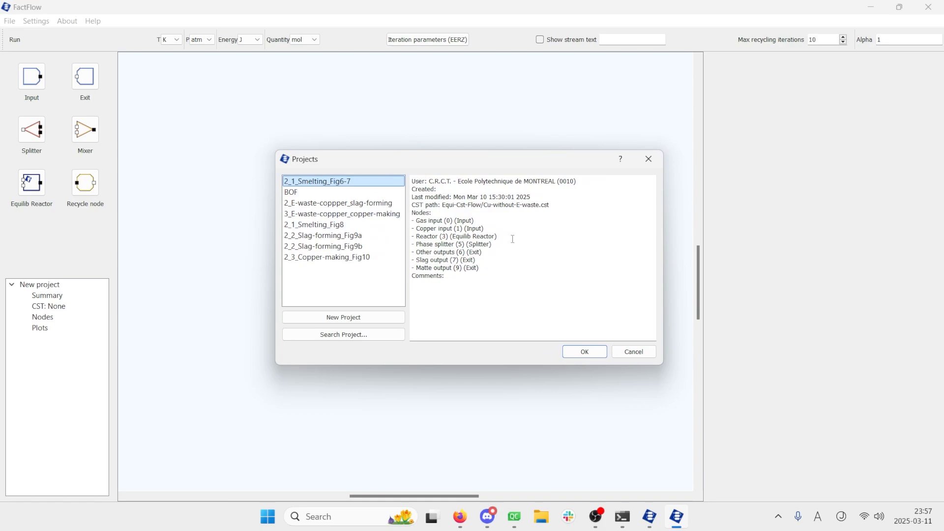
left_click(461, 517)
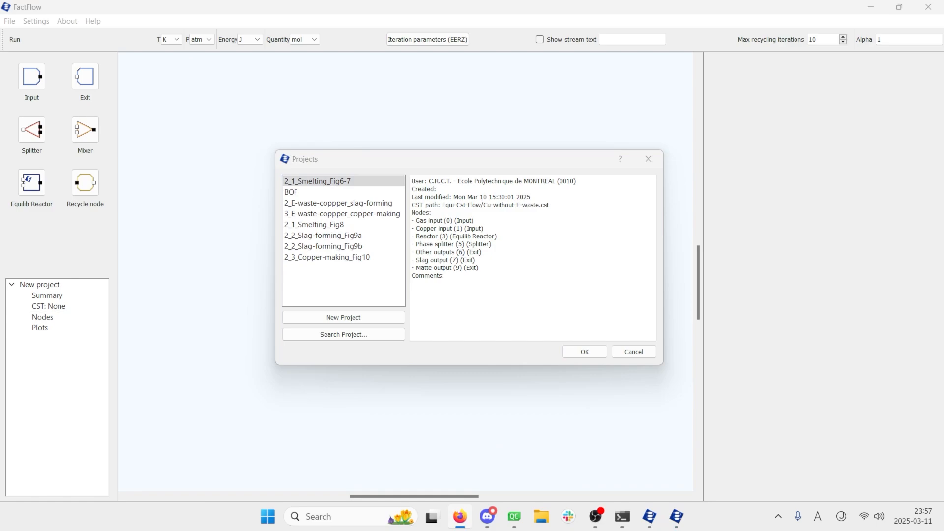
left_click_drag(0, 109, 357, 70)
scroll(374, 295, "down", 3)
scroll(335, 295, "up", 3)
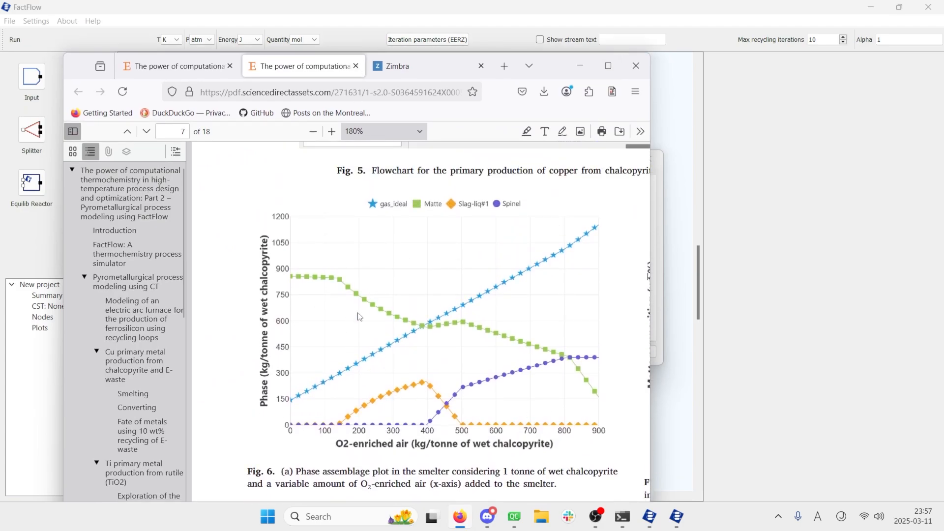
scroll(360, 317, "down", 1)
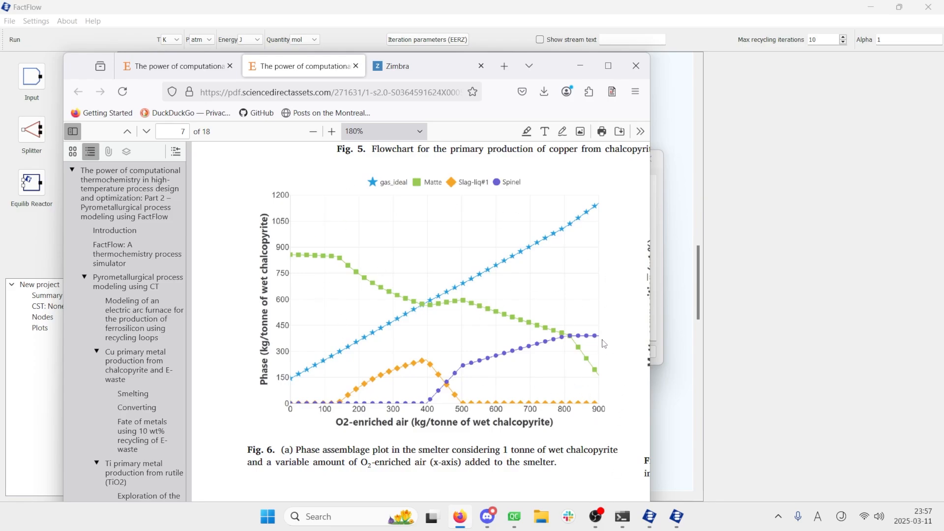
left_click_drag(558, 75, 857, 128)
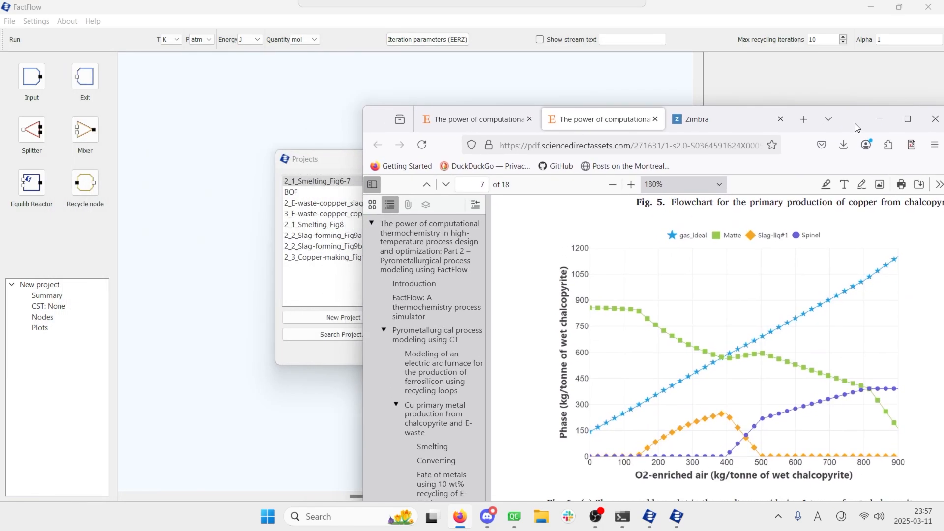
Create a new FactFlow project and save its flowsheet as Copper in the Equi-Cst-Flow folder.
left_click_drag(308, 161, 123, 170)
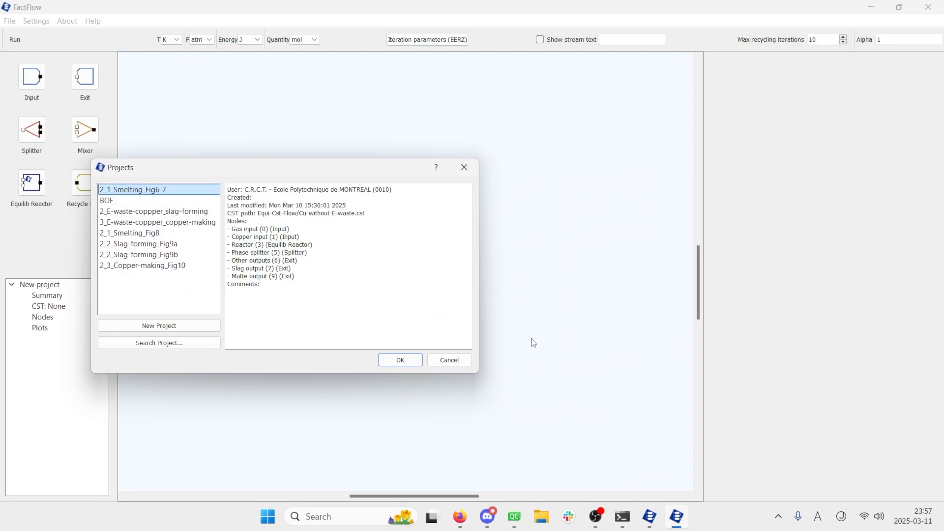
left_click_drag(229, 167, 406, 168)
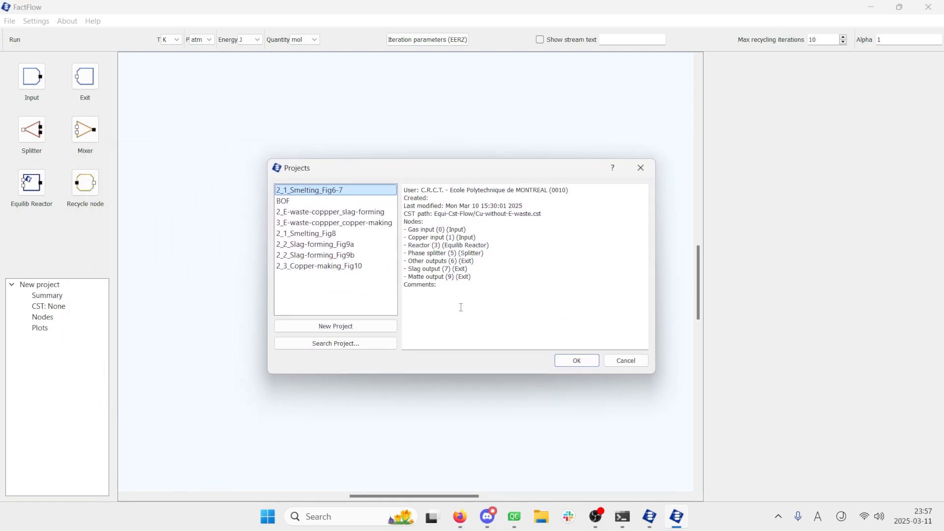
left_click(374, 327)
left_click_drag(149, 31, 373, 102)
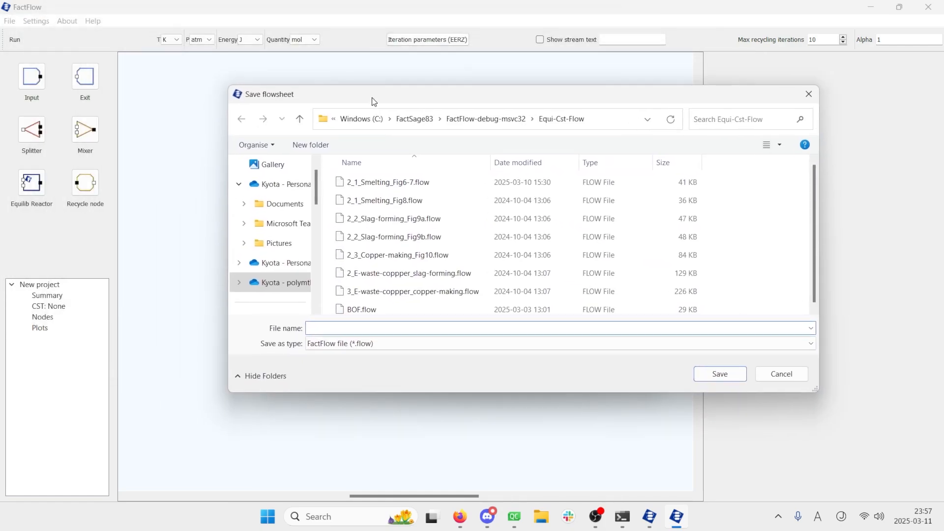
type("Copper")
key("Return")
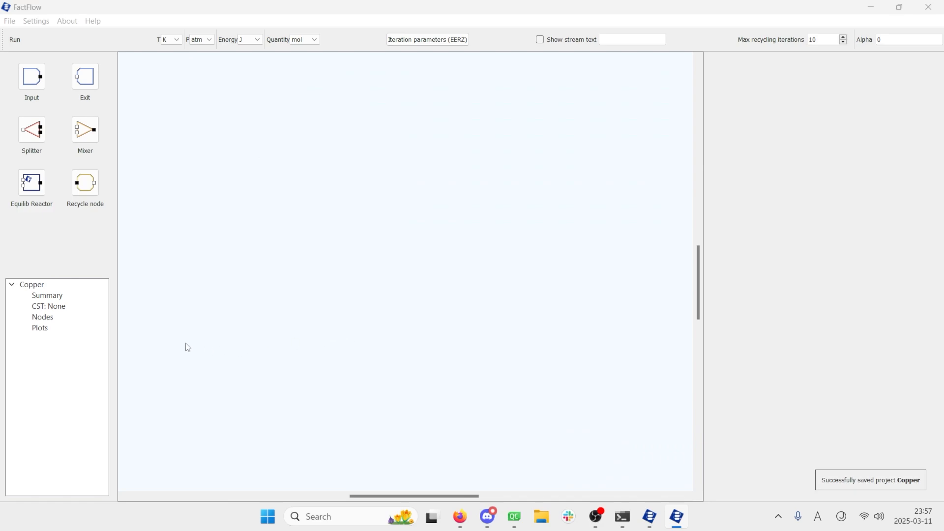
Load the Cu-without-E-waste.cst database into the project and widen the project tree to fit its full name.
left_click(89, 311)
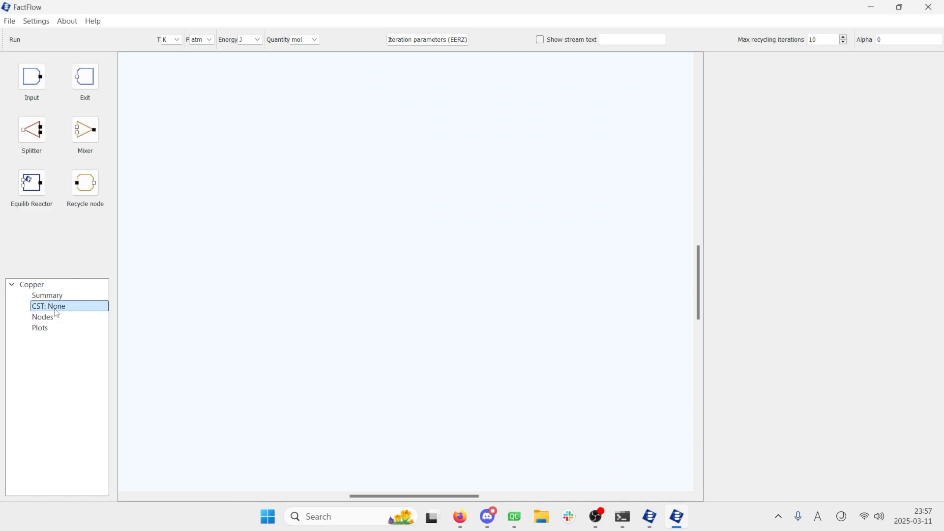
left_click(10, 21)
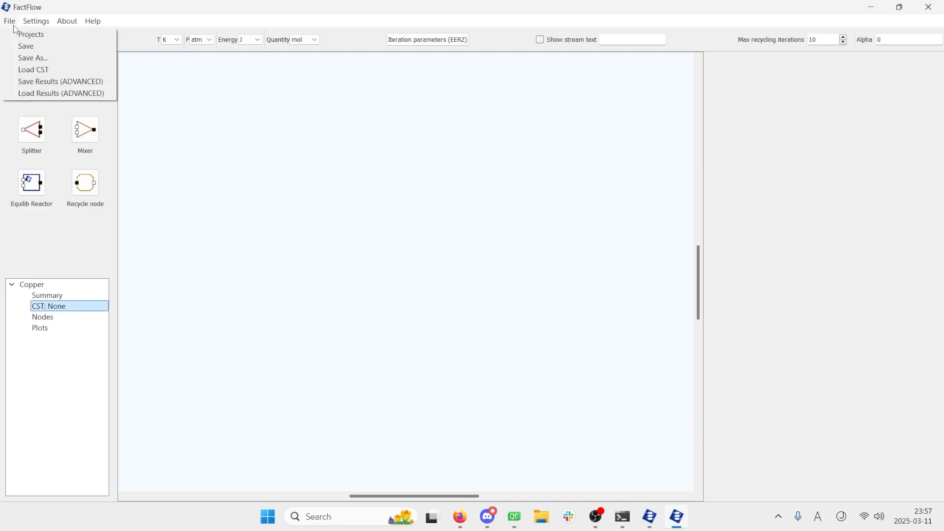
left_click(79, 311)
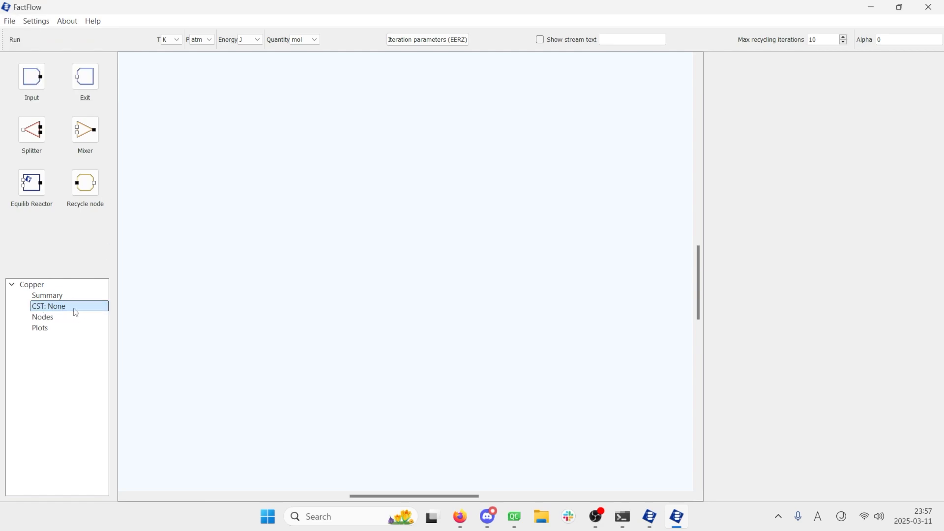
double_click(78, 309)
left_click_drag(319, 97, 276, 104)
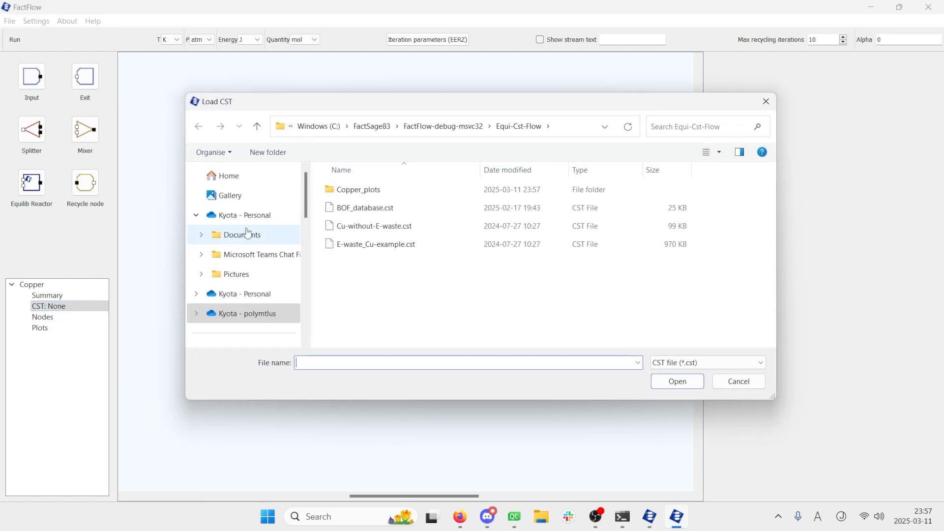
left_click(438, 229)
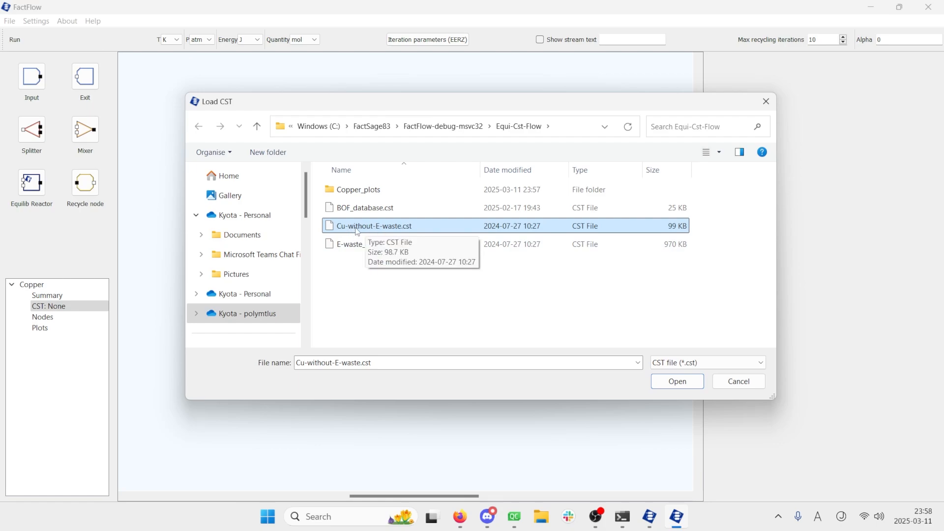
double_click(427, 229)
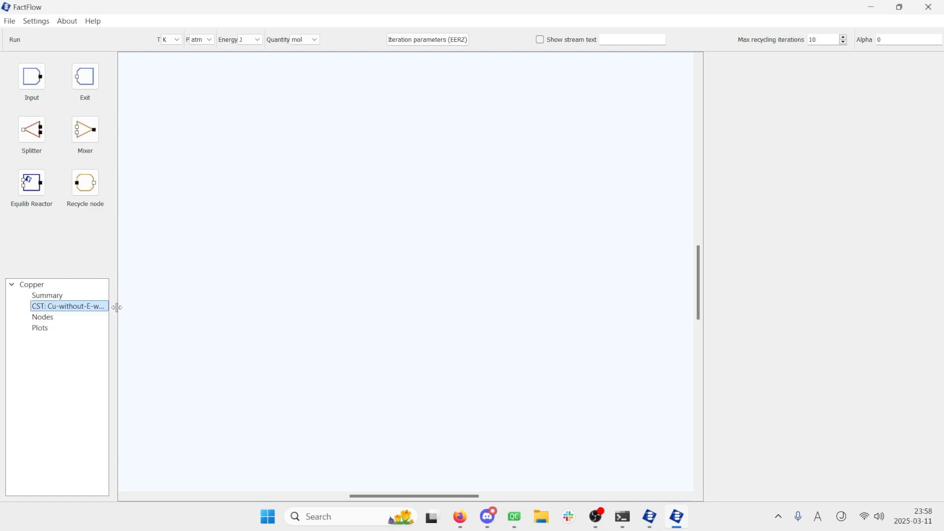
left_click_drag(118, 306, 146, 309)
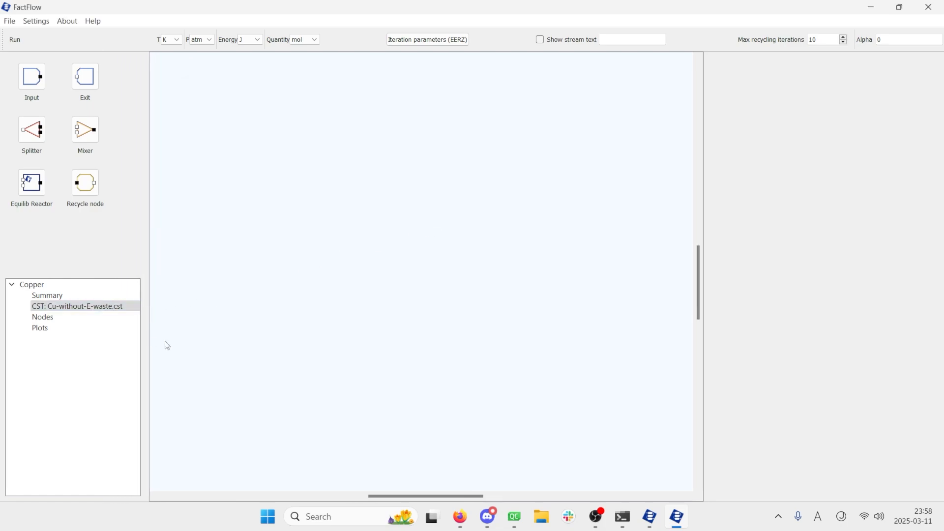
left_click(81, 308)
Place two input nodes one above the other on the flowsheet and name the upper one Gas input.
left_click_drag(32, 79, 259, 201)
left_click_drag(87, 142, 220, 279)
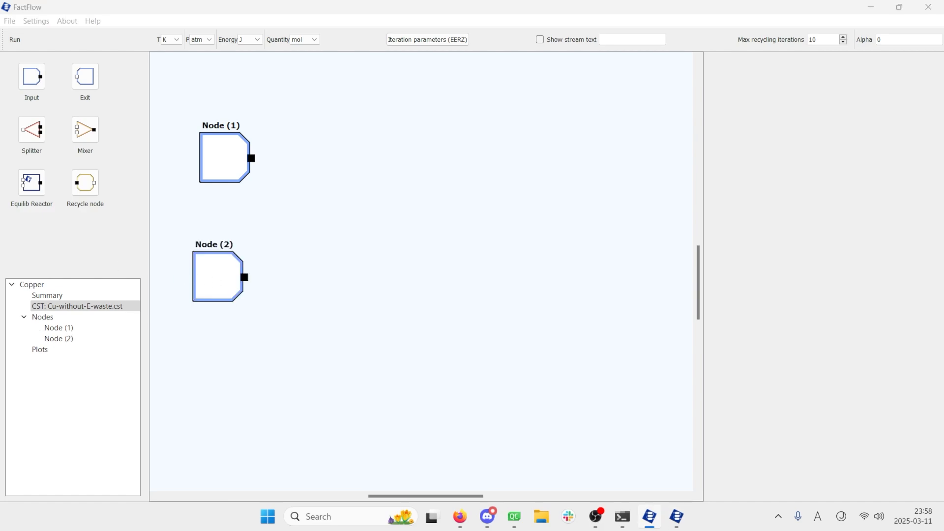
left_click(206, 177)
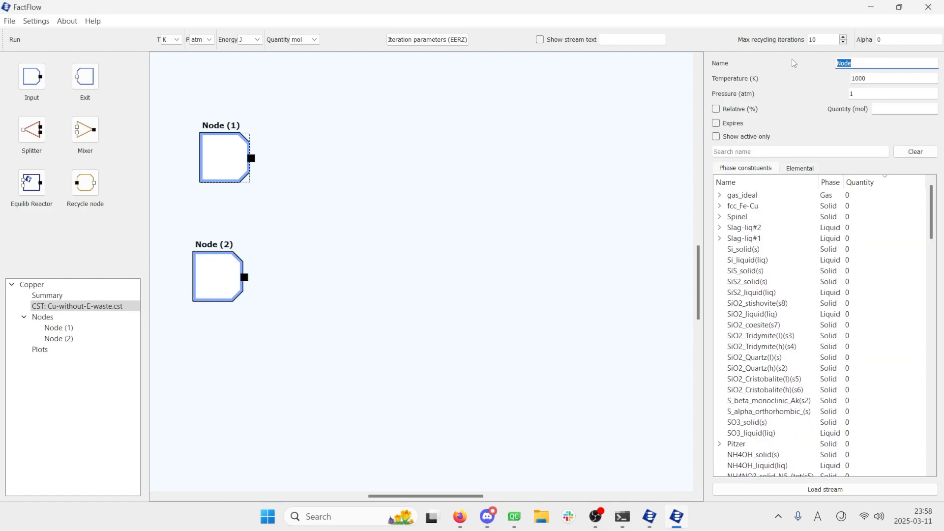
type("Gas input")
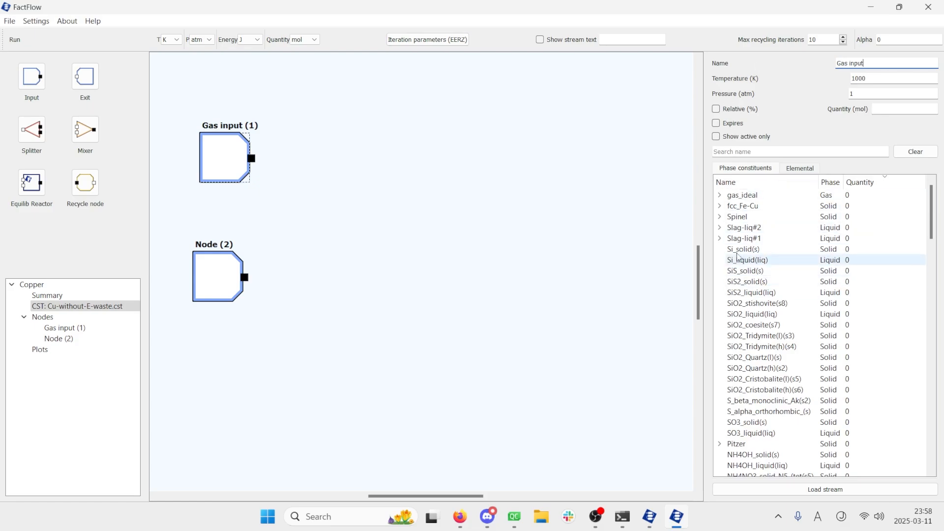
left_click(453, 183)
Set the project units to °C for temperature, kg for quantity and bar for pressure.
left_click(177, 43)
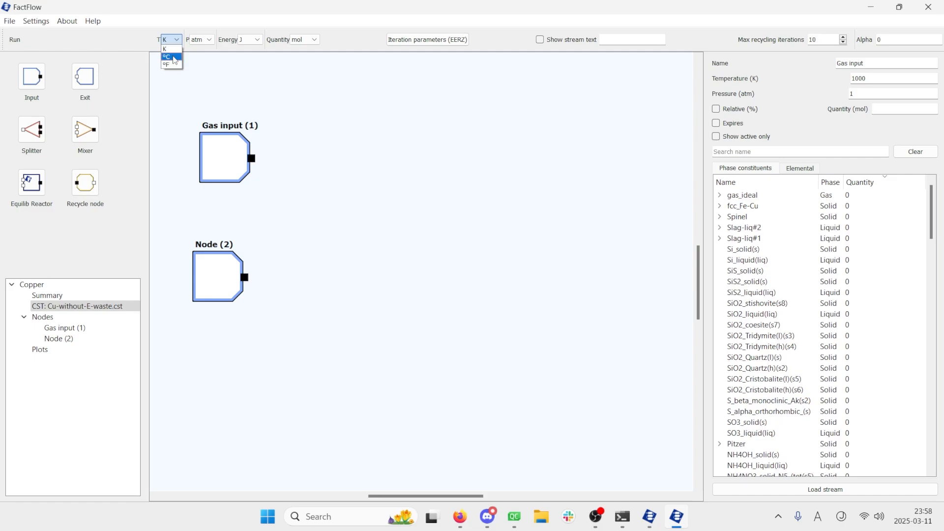
left_click(169, 57)
left_click(305, 41)
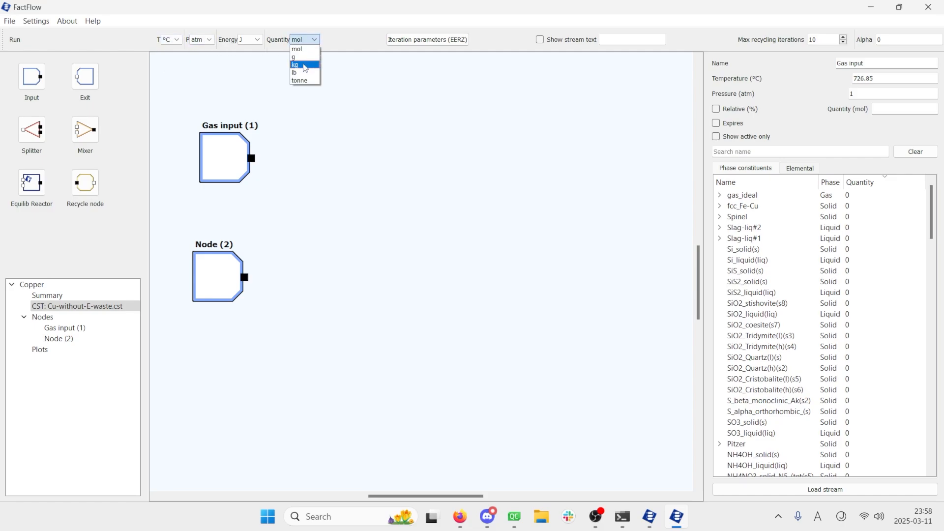
key("Escape")
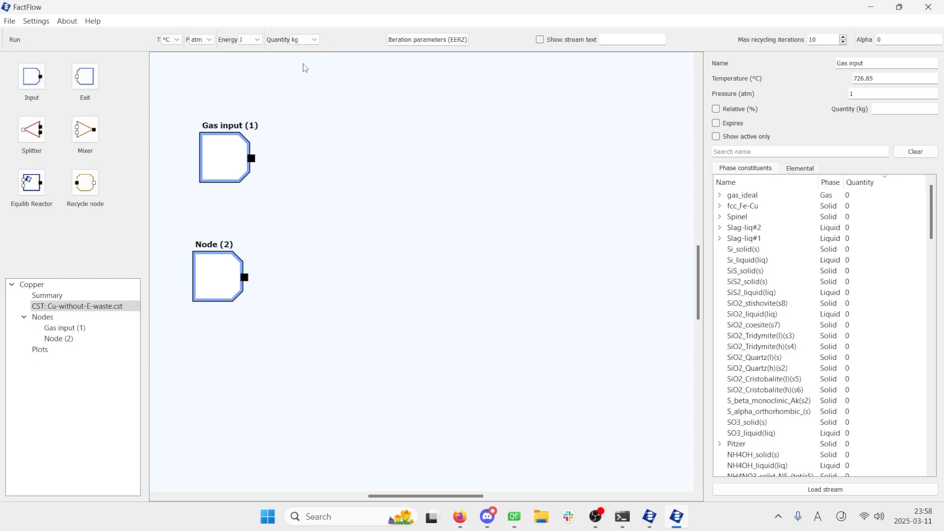
left_click(199, 39)
left_click(211, 59)
Set the gas input's temperature to 25 °C and its pressure to 2.6 bar.
double_click(894, 81)
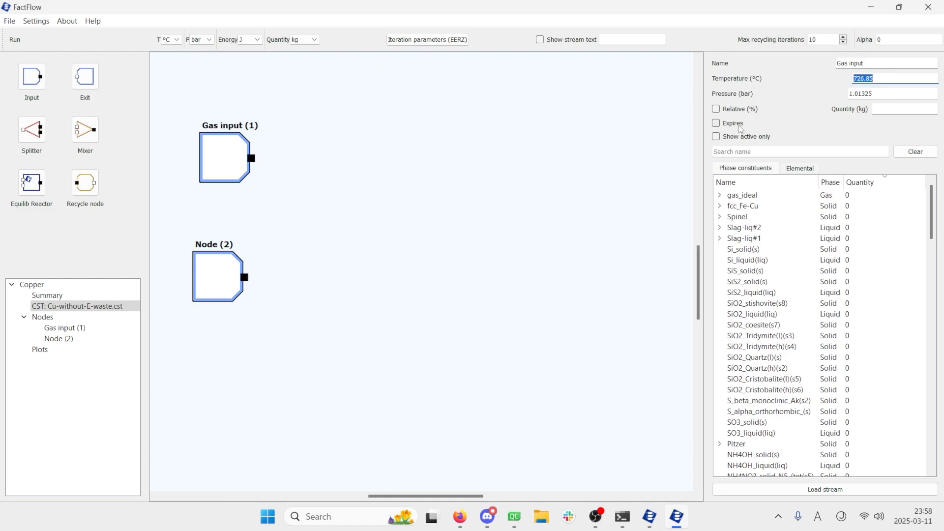
type("25")
key("Tab")
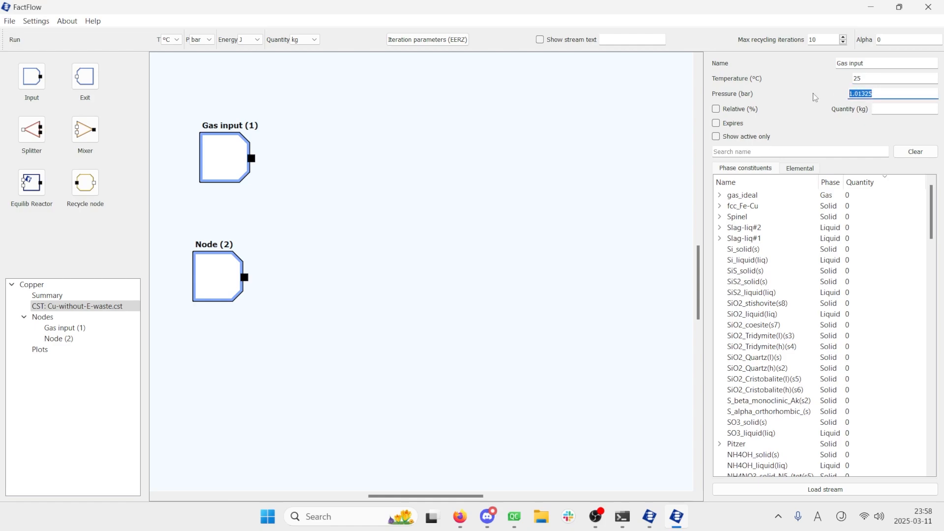
type("3.")
type("6")
key("Tab")
Define the gas input's composition in relative percent and set its total quantity to 1<A> kg.
left_click(744, 113)
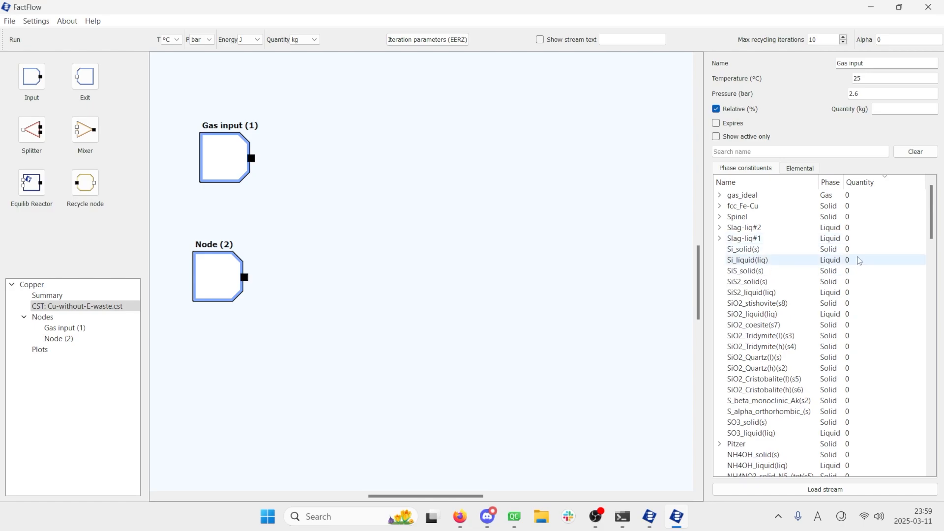
left_click(883, 110)
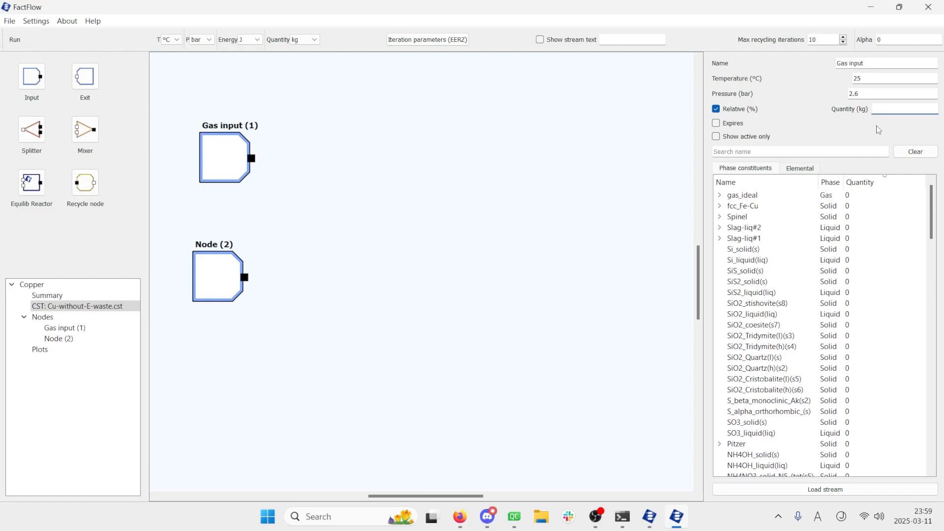
type("1<A>")
Check the O2-enriched air axis of Fig. 6 in Firefox, and set Alpha in FactFlow to 0_900_30.
left_click(460, 517)
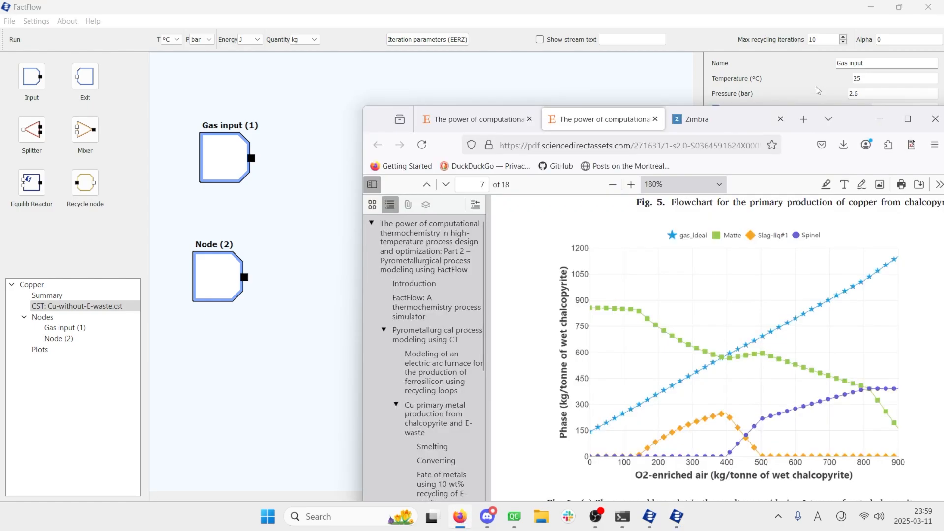
left_click_drag(849, 120, 561, 66)
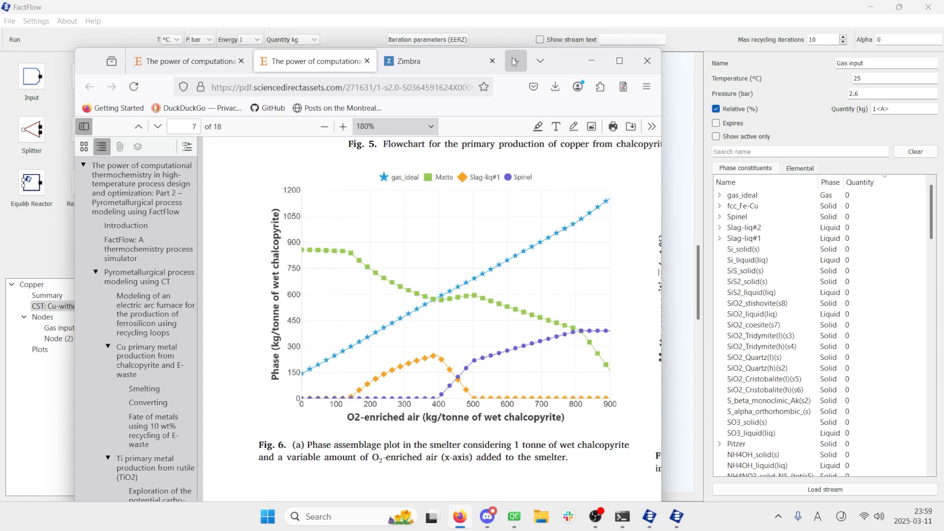
mouse_move(565, 60)
left_mouse_down()
mouse_move(569, 298)
mouse_move(557, 66)
left_mouse_up()
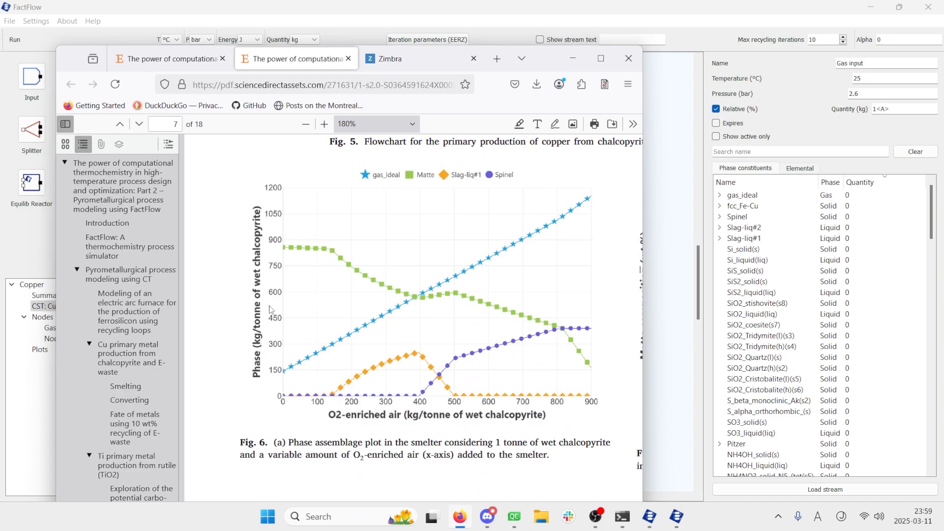
left_click(573, 59)
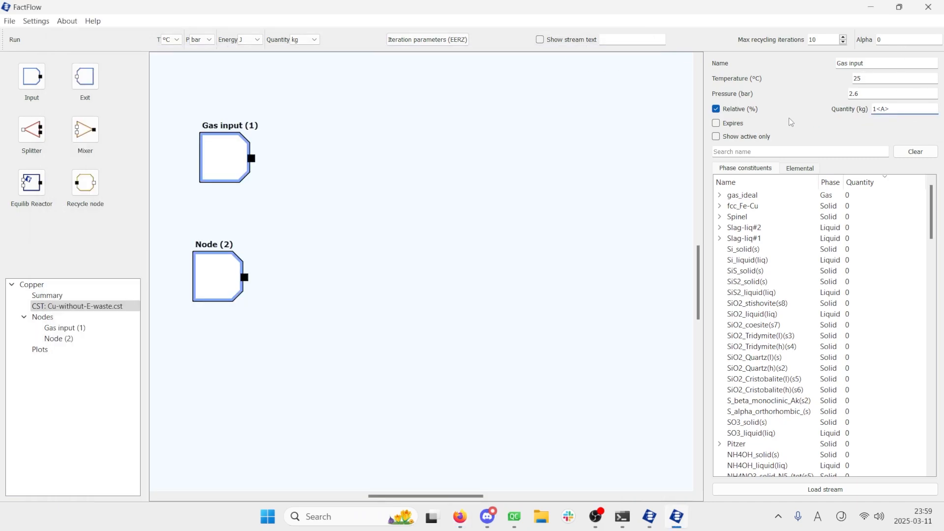
key("Tab")
left_click(875, 108)
Find O2 among the gas input's gas_ideal phase constituents and set its share to 43.24 percent.
left_click(748, 197)
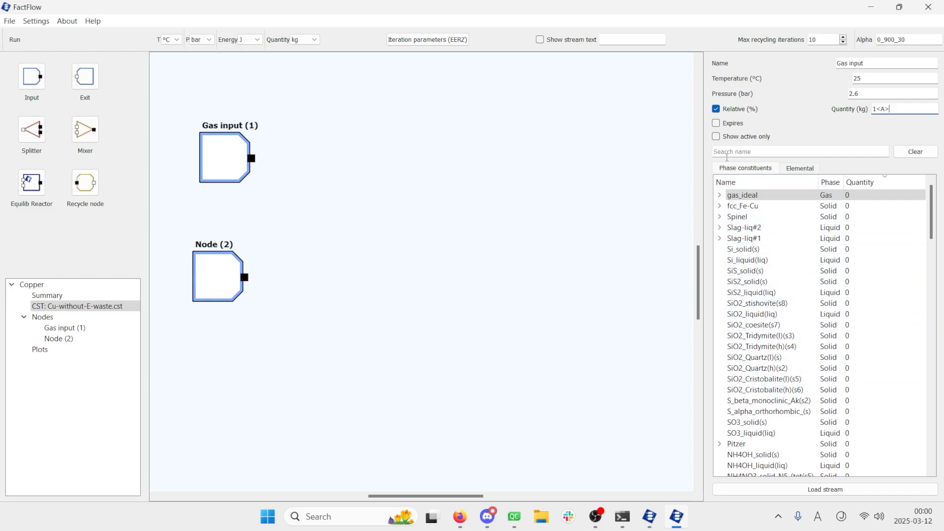
left_click(799, 197)
type("O2")
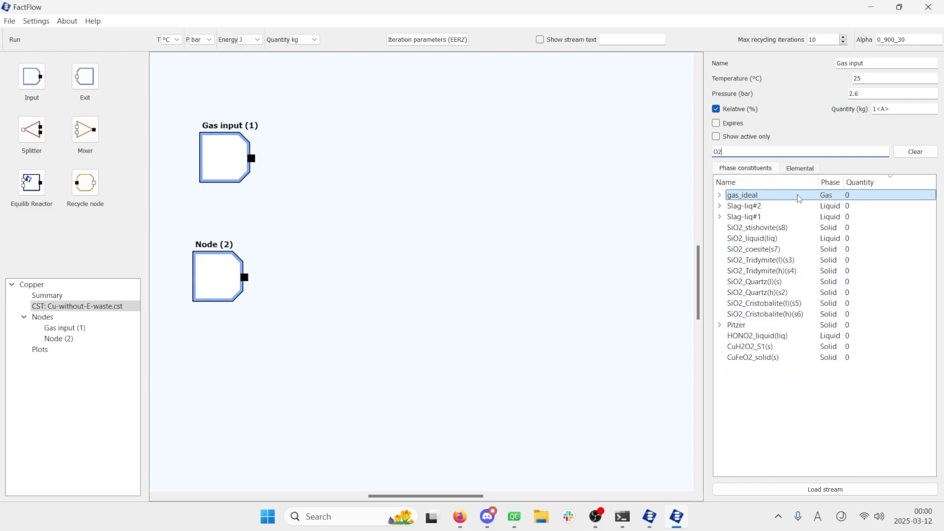
left_click(720, 196)
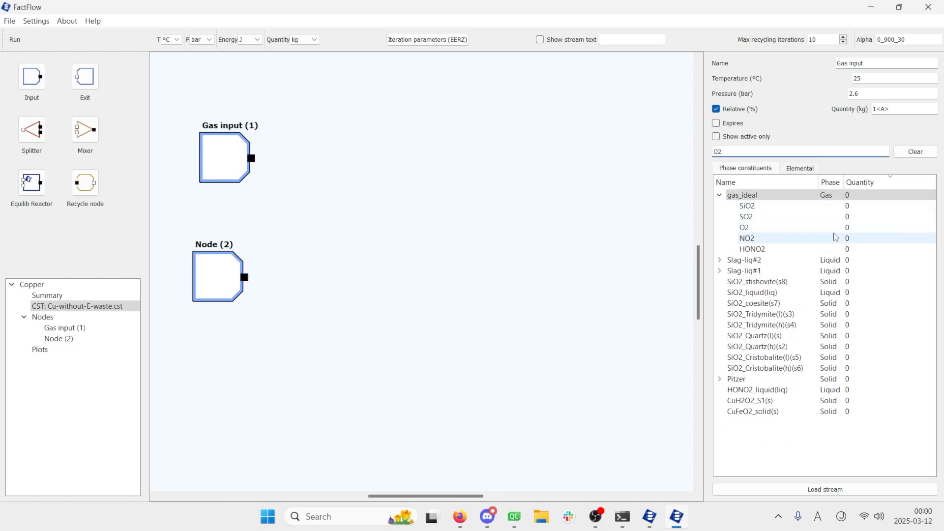
left_click(872, 229)
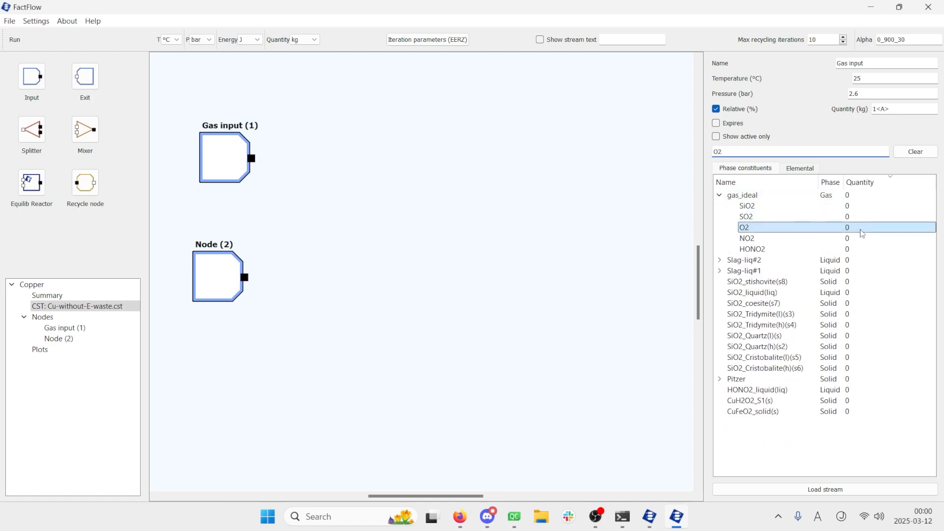
double_click(862, 229)
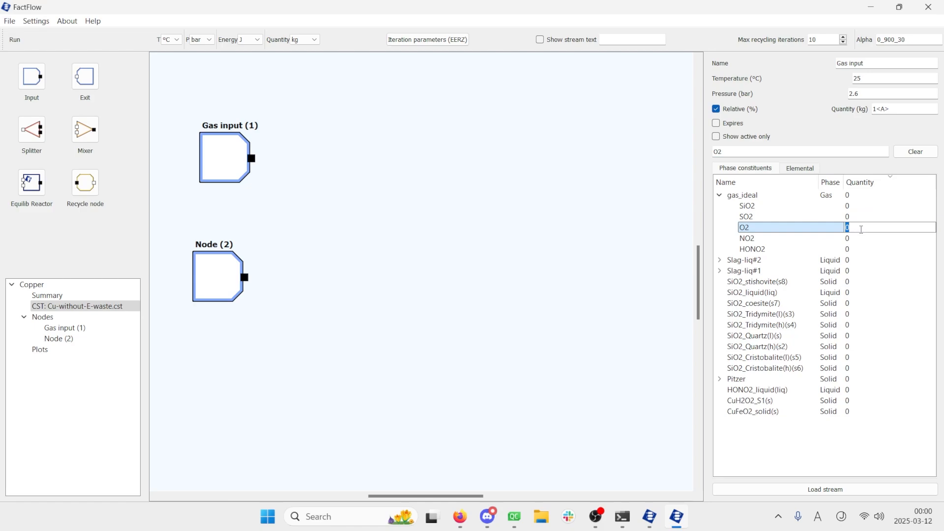
type("43.24")
key("Return")
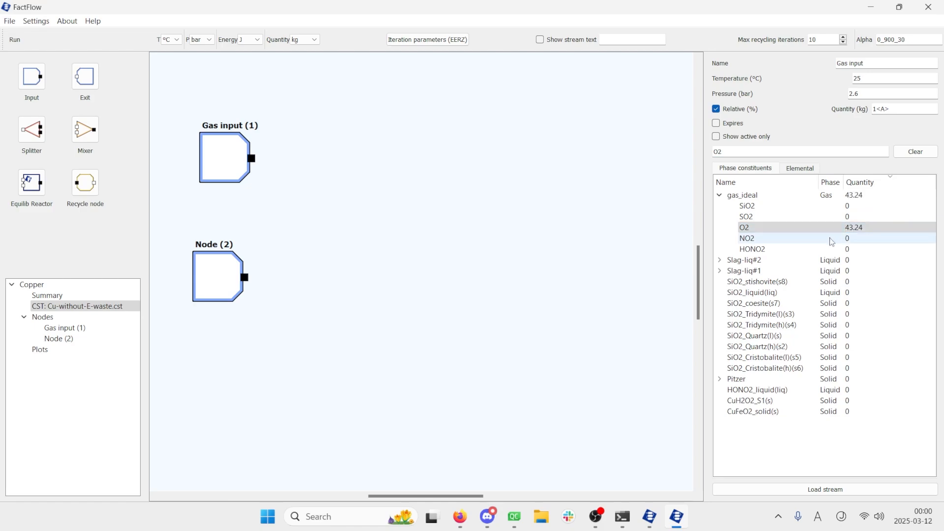
Find N2 among the gas input's gas_ideal constituents and set its share to 56.76 percent.
key("shift+Tab")
key("shift+Tab")
type("N2")
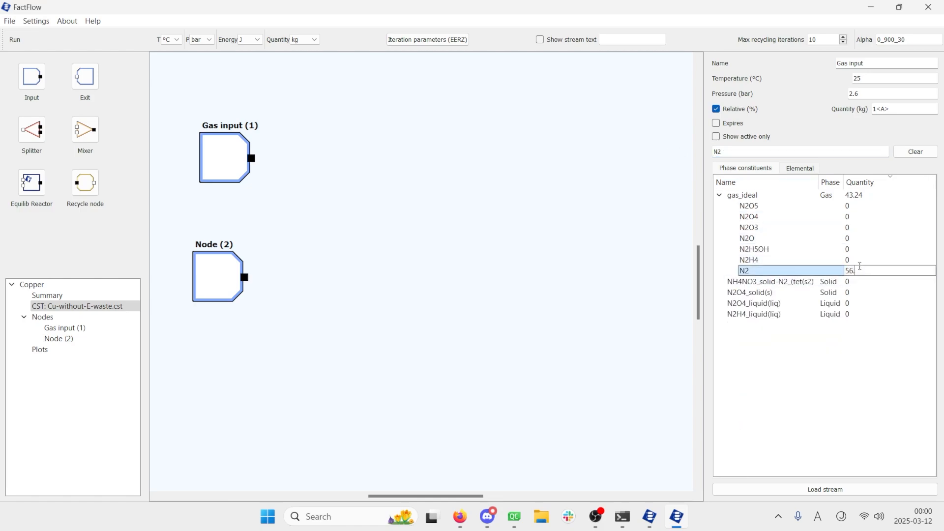
key("Return")
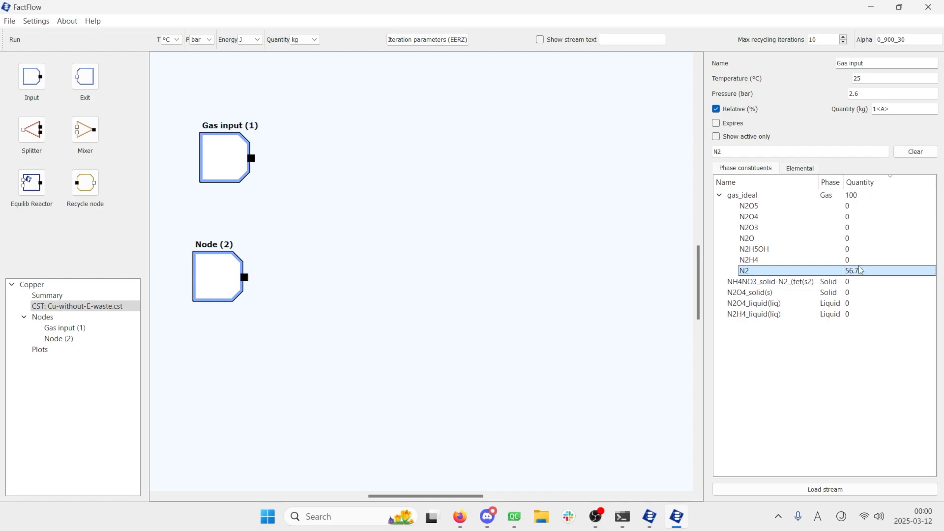
Clear the constituent search and list only the gas input's active constituents to review the O2 and N2 entries.
left_click_drag(728, 152, 680, 155)
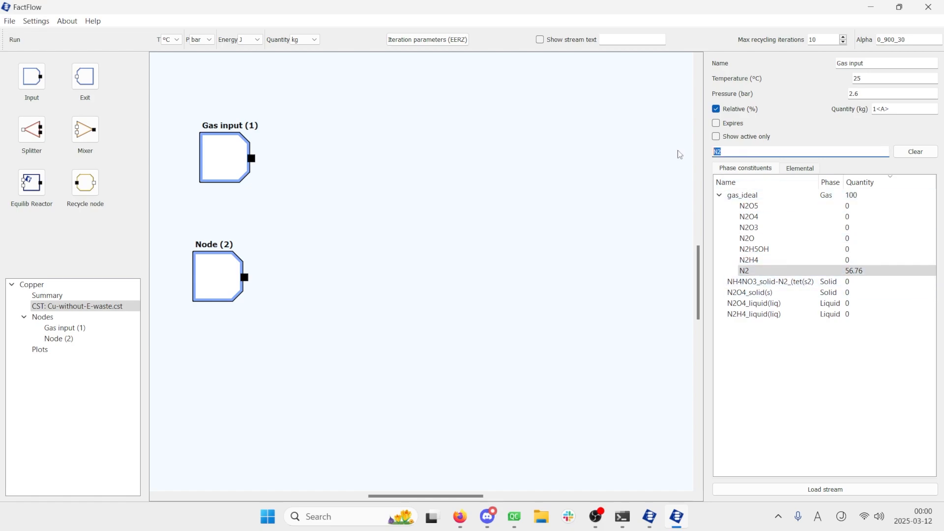
left_click(916, 151)
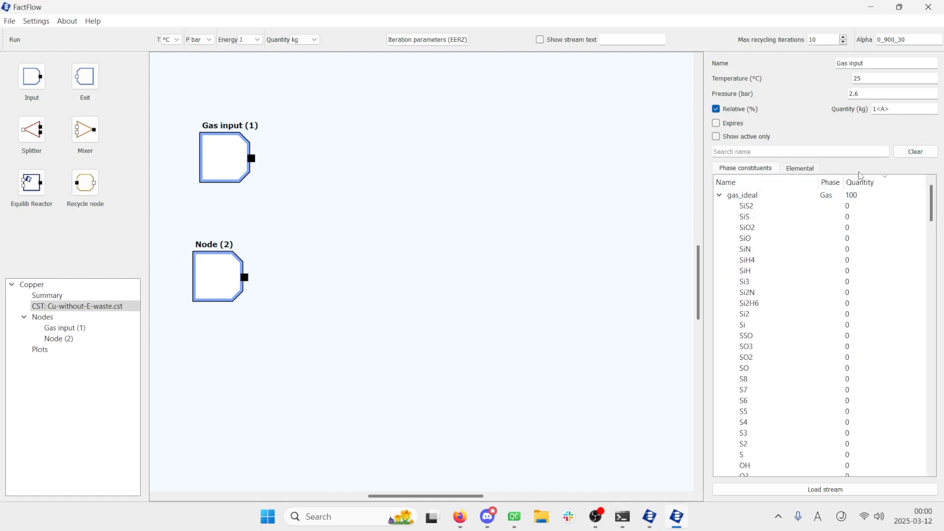
left_click(745, 138)
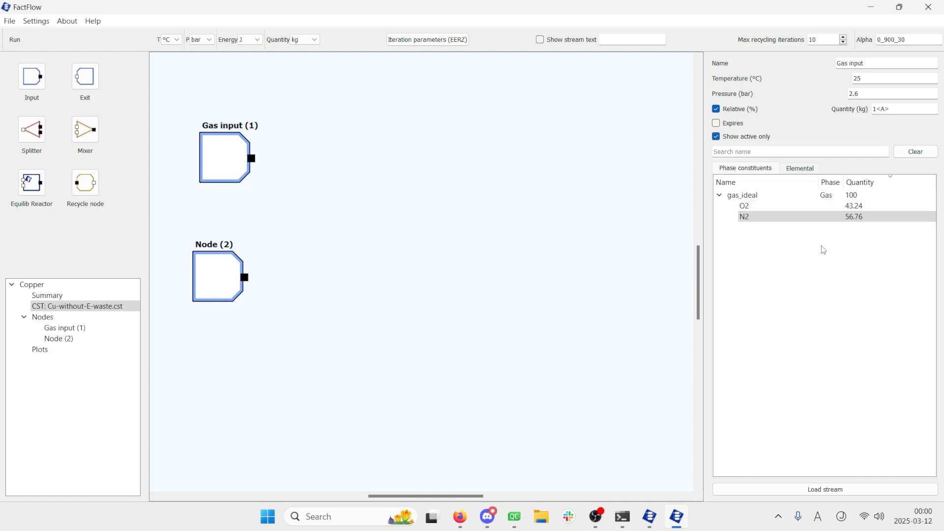
left_click(789, 197)
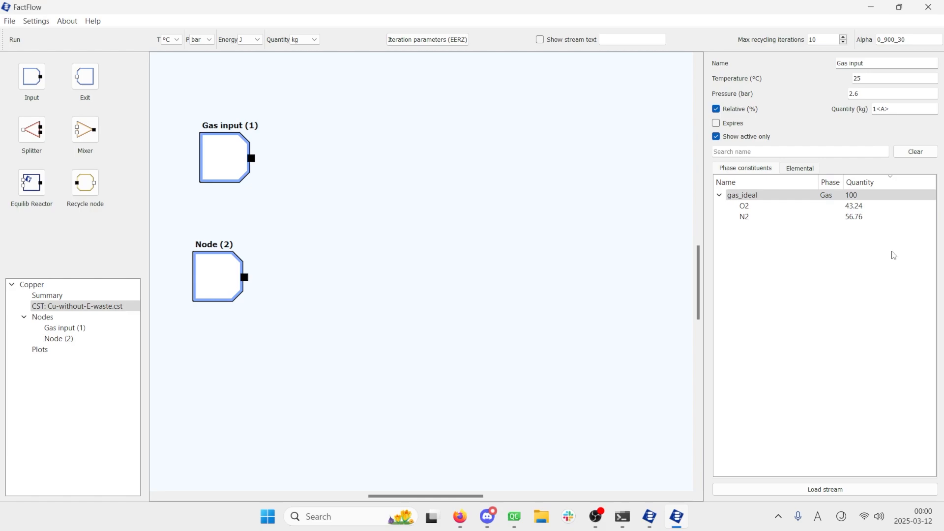
left_click(866, 206)
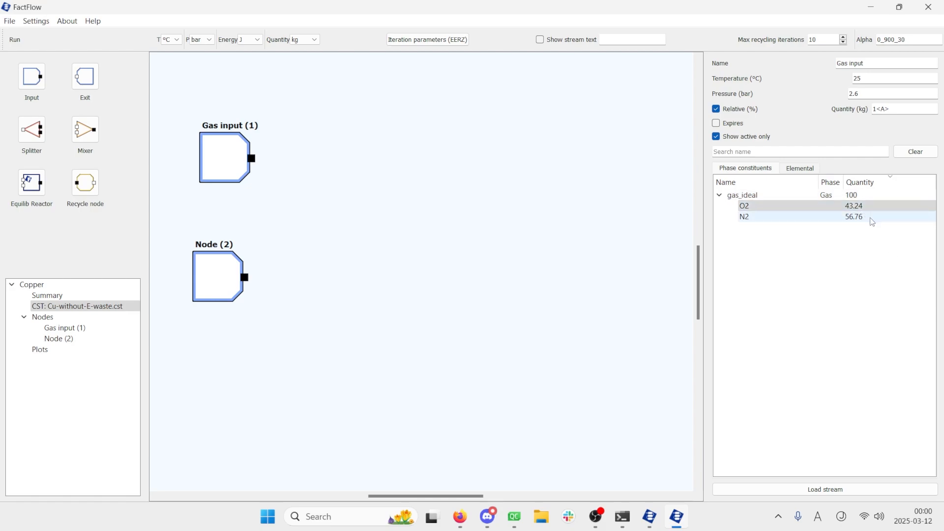
left_click(872, 219)
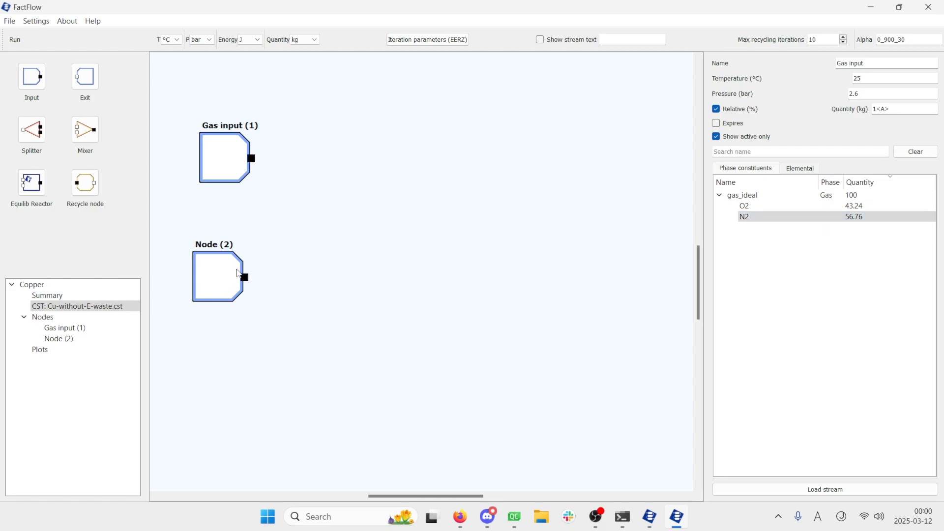
Rename the second input node as Copper input.
left_click(232, 274)
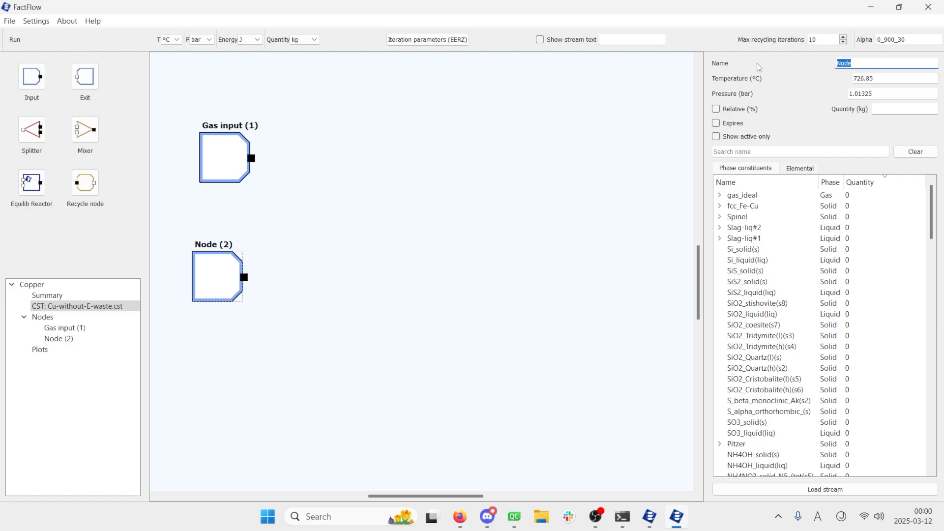
type("Copper input")
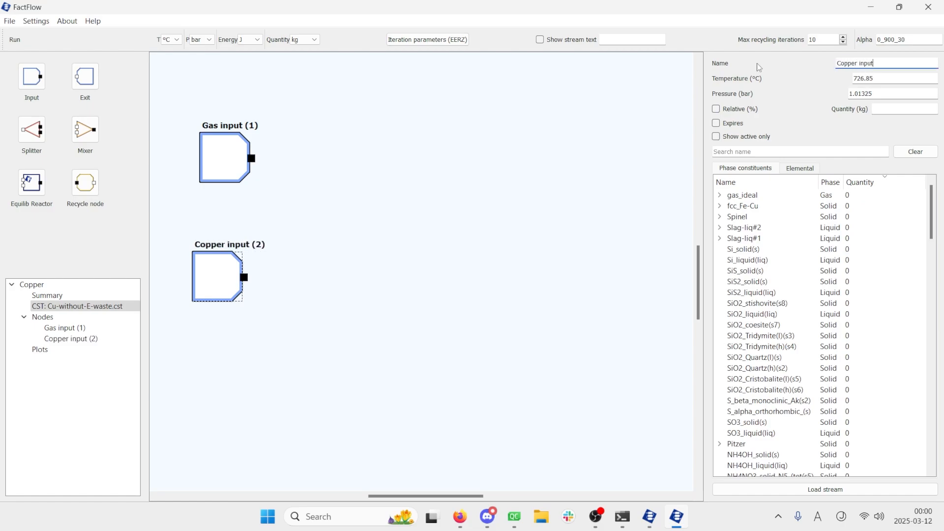
left_click(743, 196)
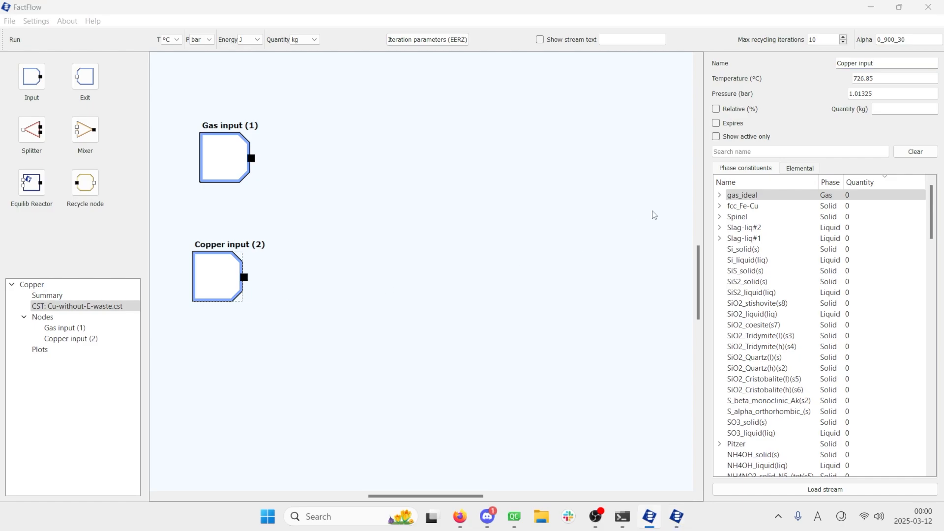
Set the copper input's temperature to 25 °C and its pressure to 1 bar.
left_click(887, 67)
key("Tab")
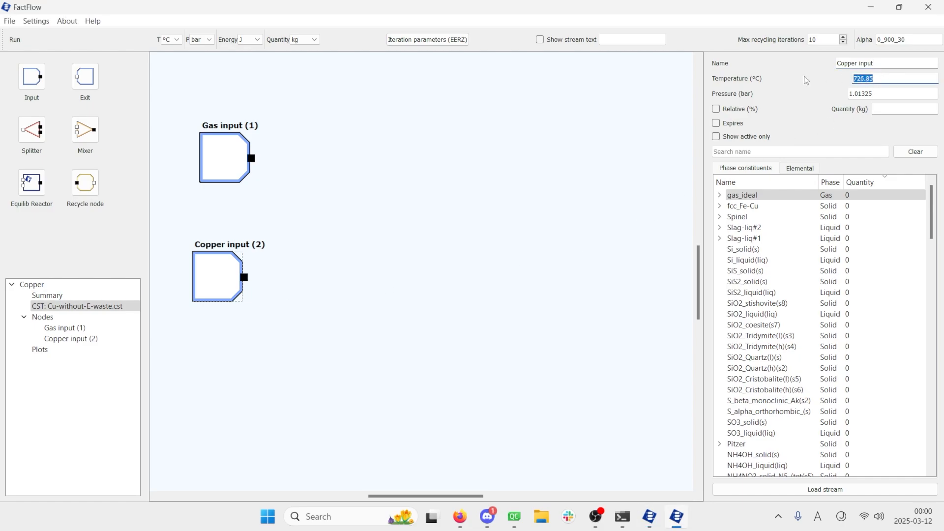
type("25")
key("Tab")
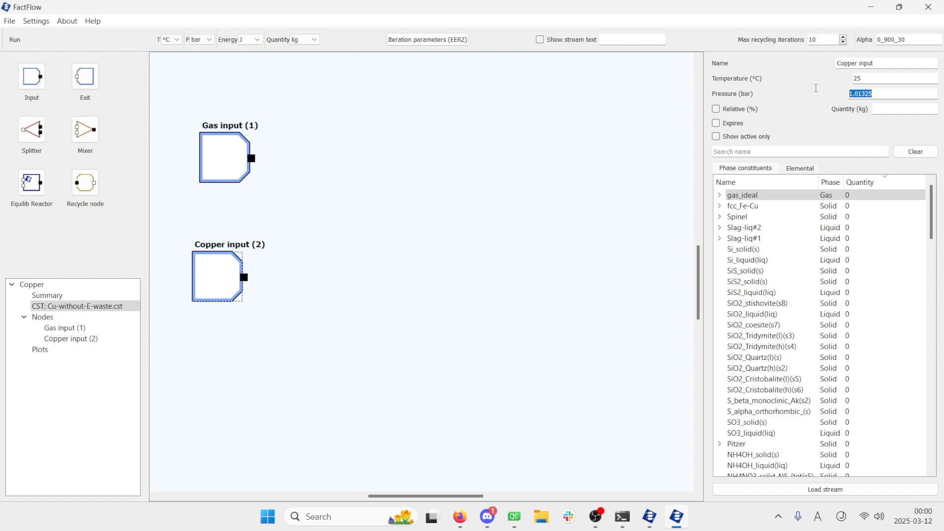
type("1")
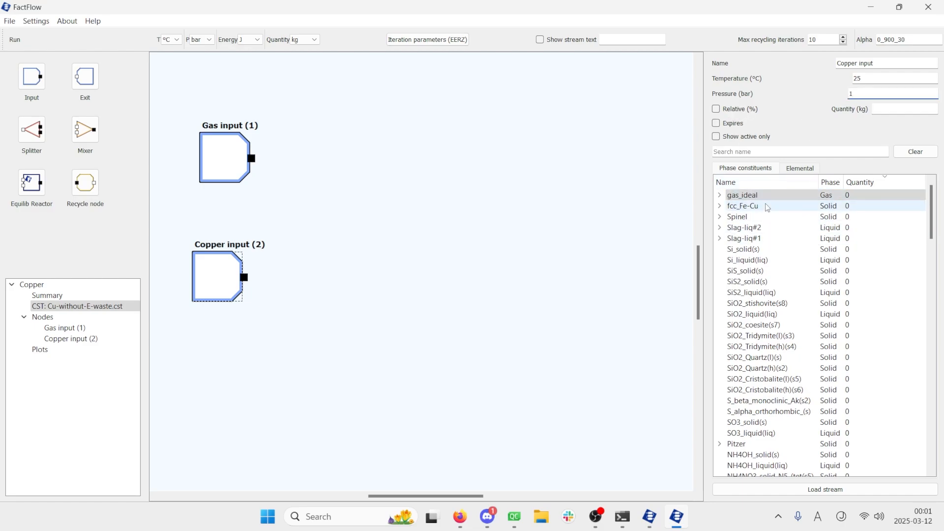
Search the copper input's constituents for CuFeS2 and set CuFeS2_Chalcopyrite(s) to 920 kg.
key("alt+Tab")
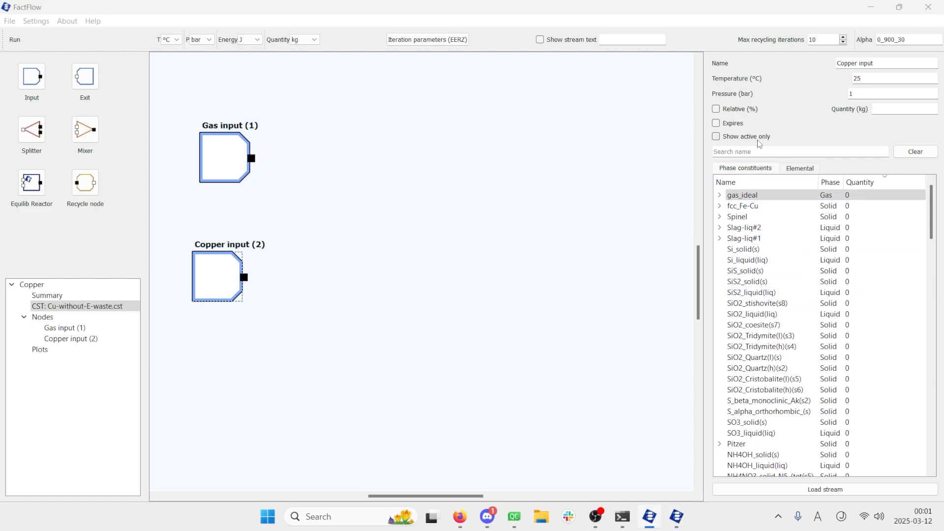
left_click(760, 153)
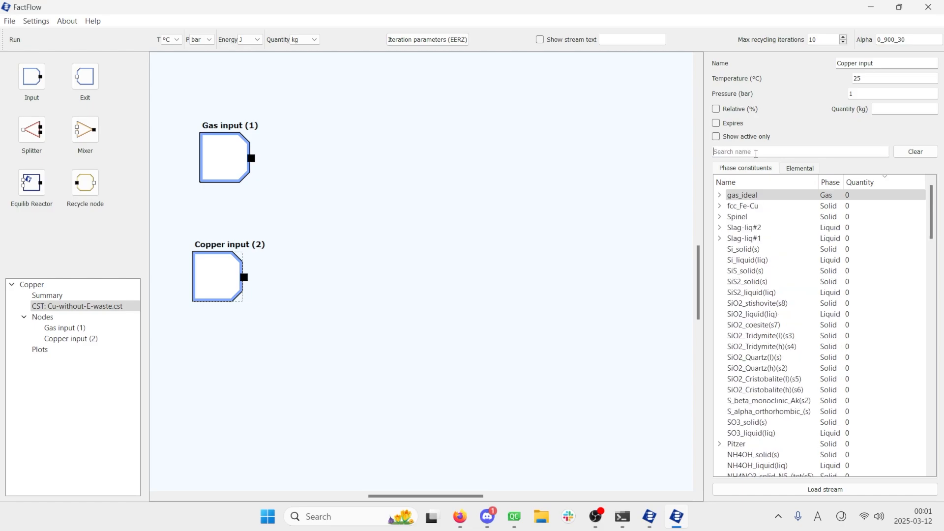
type("CuFeS2")
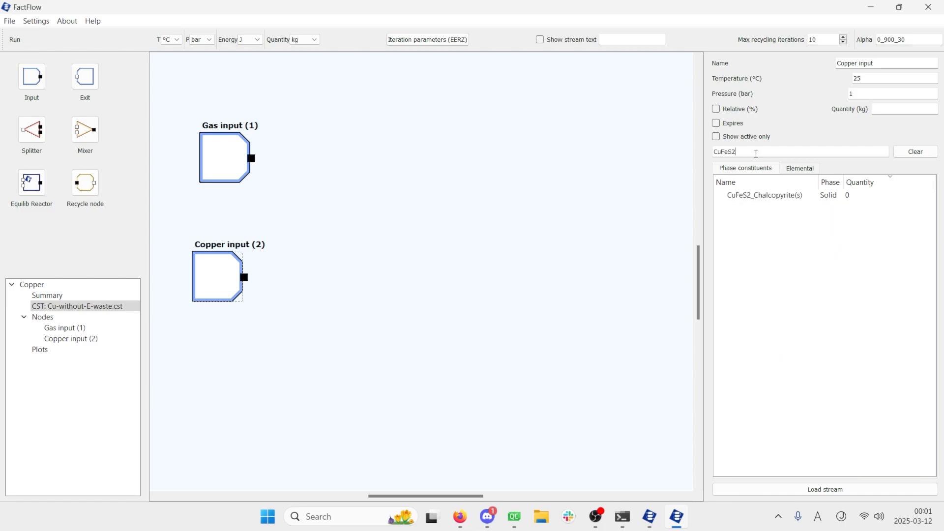
double_click(848, 195)
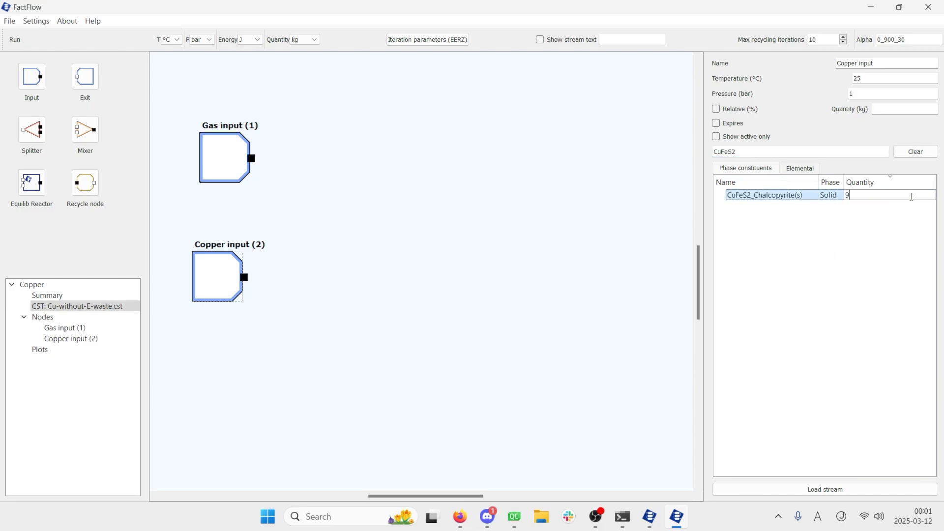
key("Return")
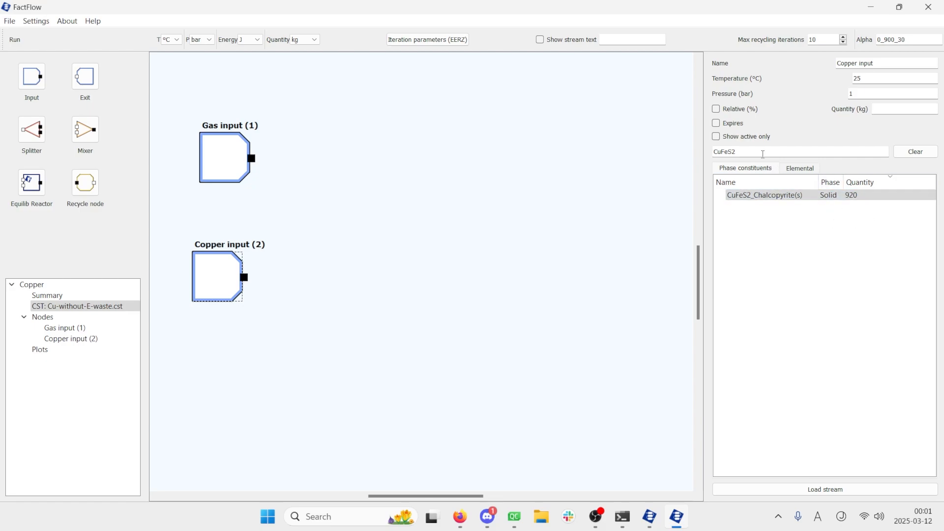
Set H2O_liquid(liq) in the copper input to 80 kg, and list only that stream's active constituents.
key("Tab")
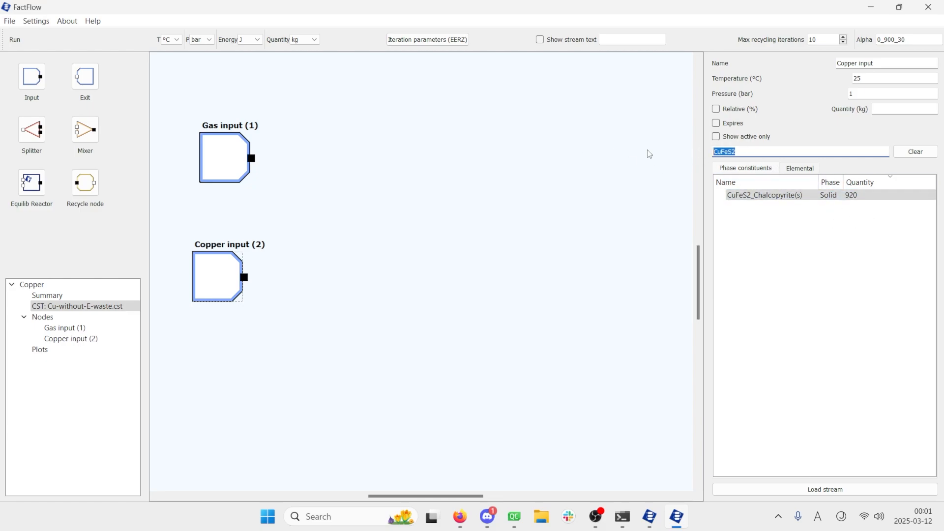
type("H2O")
double_click(886, 260)
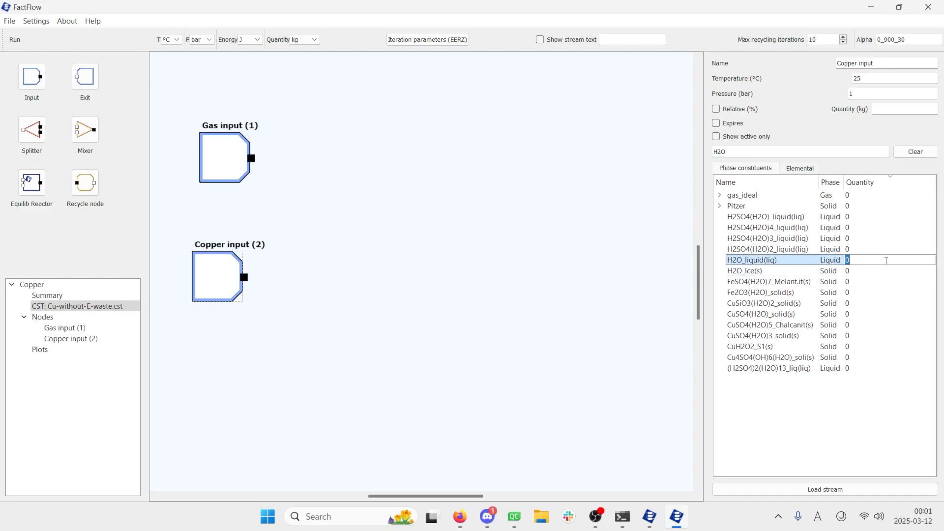
key("Return")
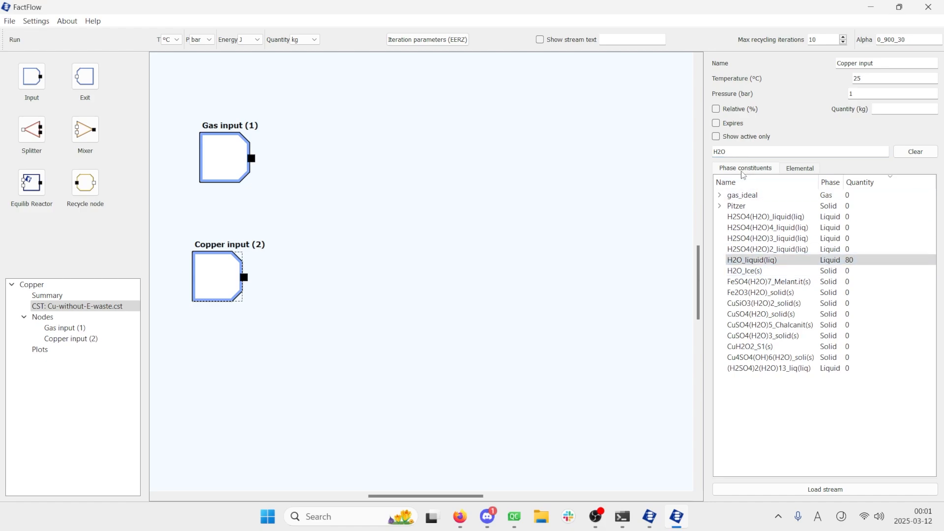
left_click(907, 153)
left_click(763, 138)
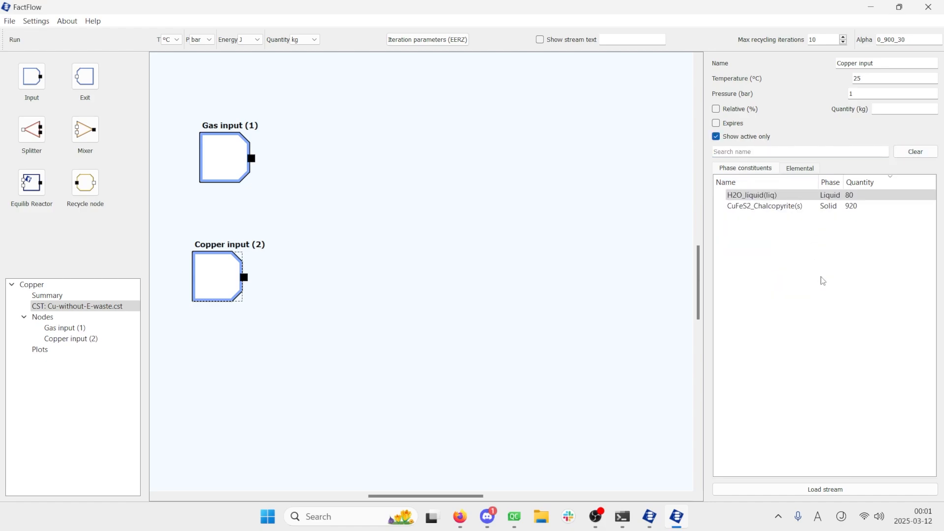
Align the Copper input node beneath the Gas input node and place an Equilib Reactor to the right of both.
left_click_drag(210, 276, 218, 251)
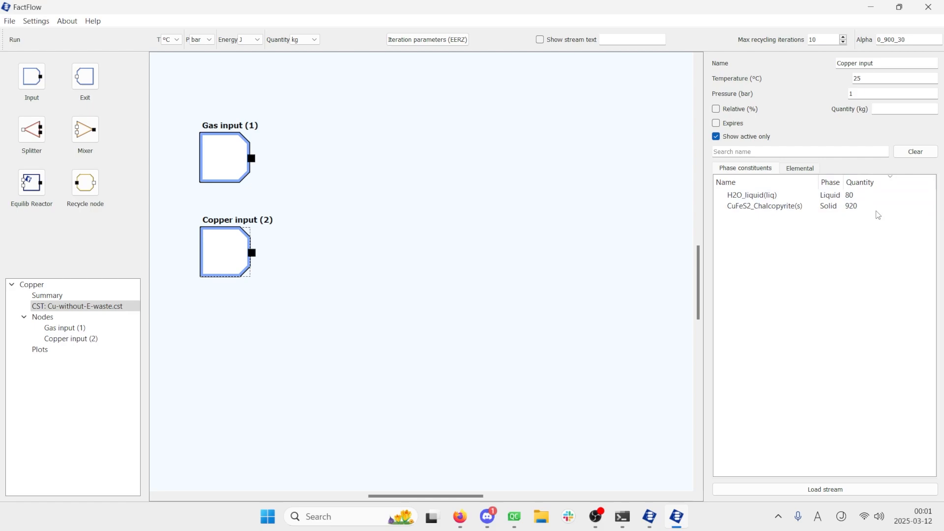
left_click(380, 213)
left_click_drag(32, 183, 340, 230)
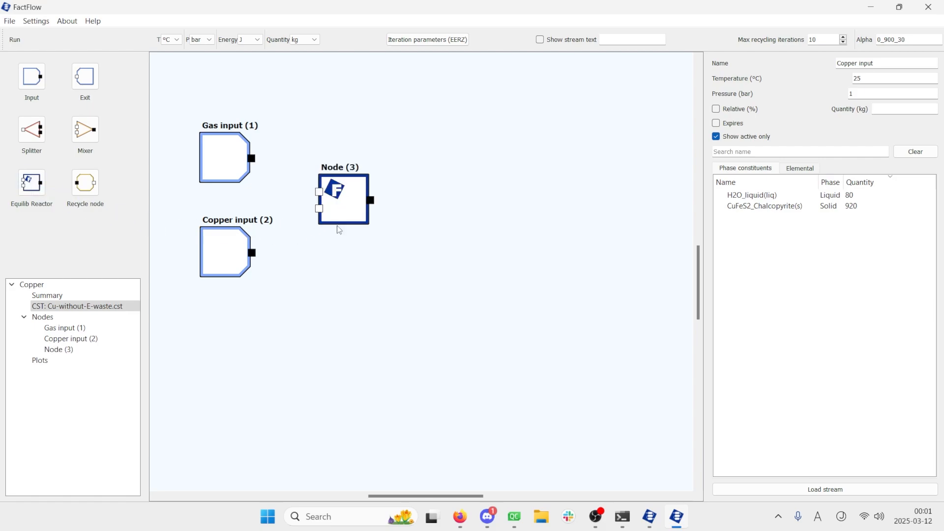
Rename the new Equilib Reactor node as Smelter.
left_click(345, 221)
double_click(844, 63)
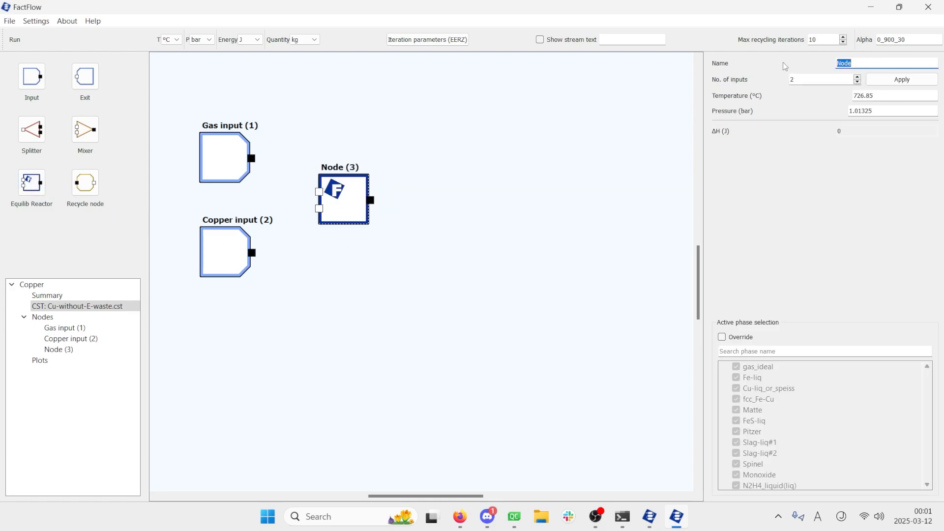
type("Smelter")
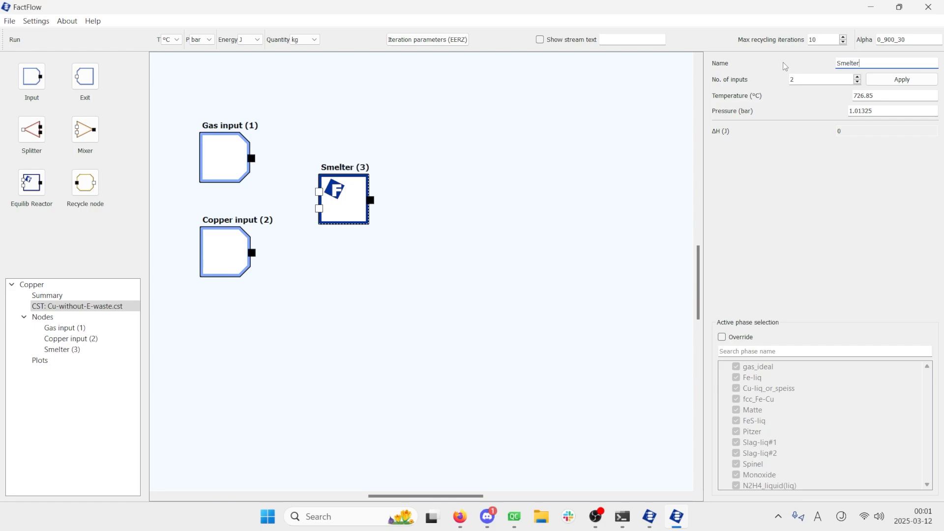
Move the Smelter slightly closer to the input nodes and connect the Gas input and Copper input outputs to its two inlets.
left_click_drag(352, 203, 339, 206)
left_click(414, 194)
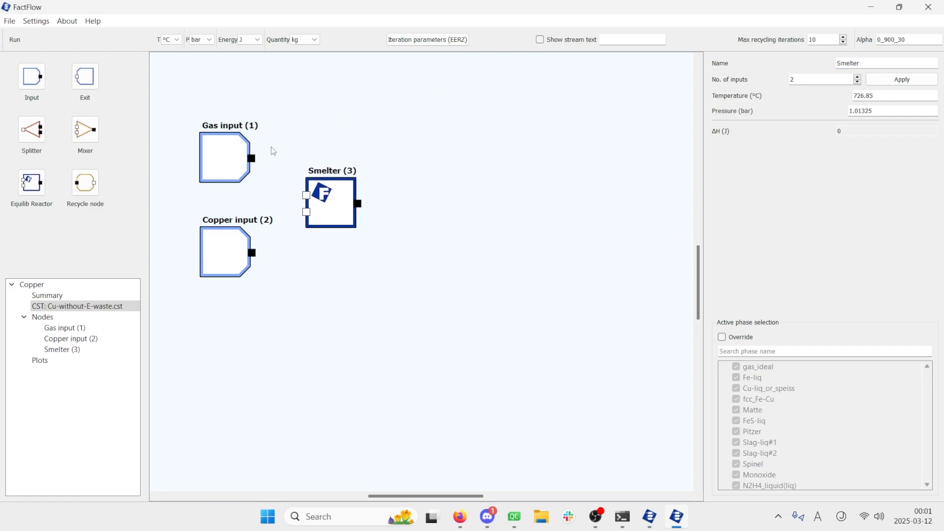
left_click_drag(252, 158, 306, 195)
mouse_move(252, 253)
left_mouse_down()
mouse_move(306, 213)
mouse_move(347, 214)
mouse_move(352, 257)
mouse_move(358, 216)
left_mouse_up()
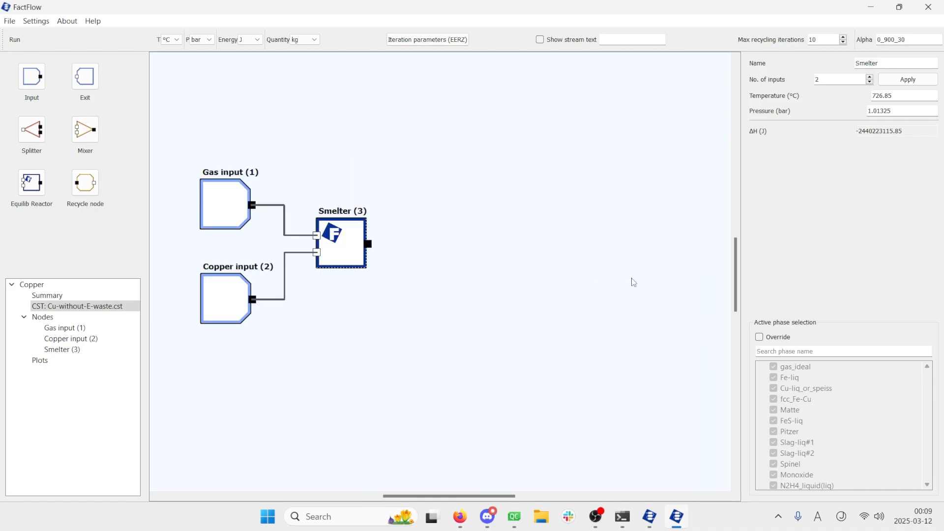
Set the Smelter's temperature to 1250 °C and its pressure to 2.6 bar.
left_click_drag(927, 96, 841, 105)
left_click(649, 516)
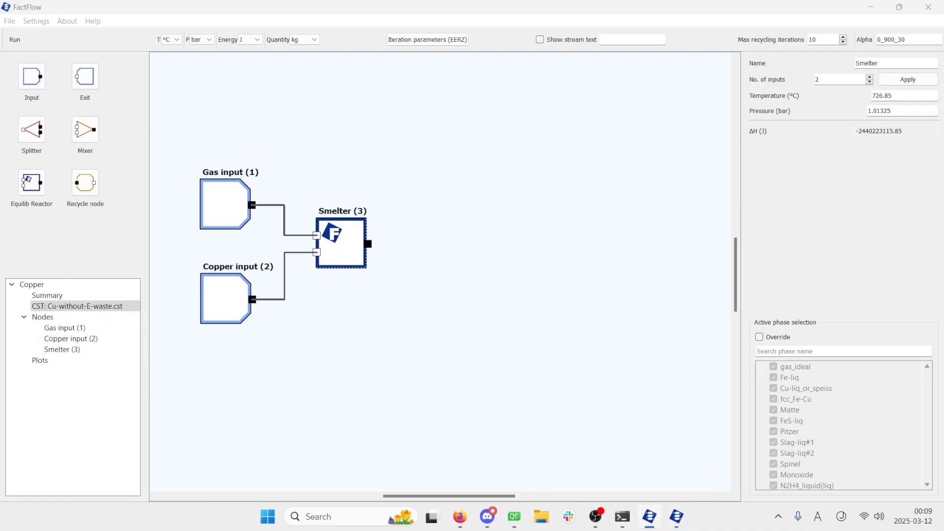
key("alt+Tab")
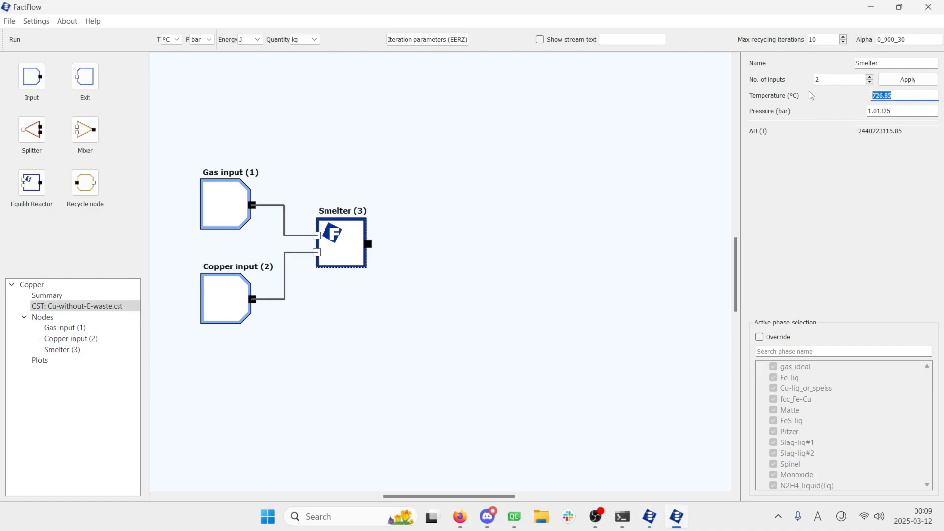
type("1250")
key("Tab")
type("2")
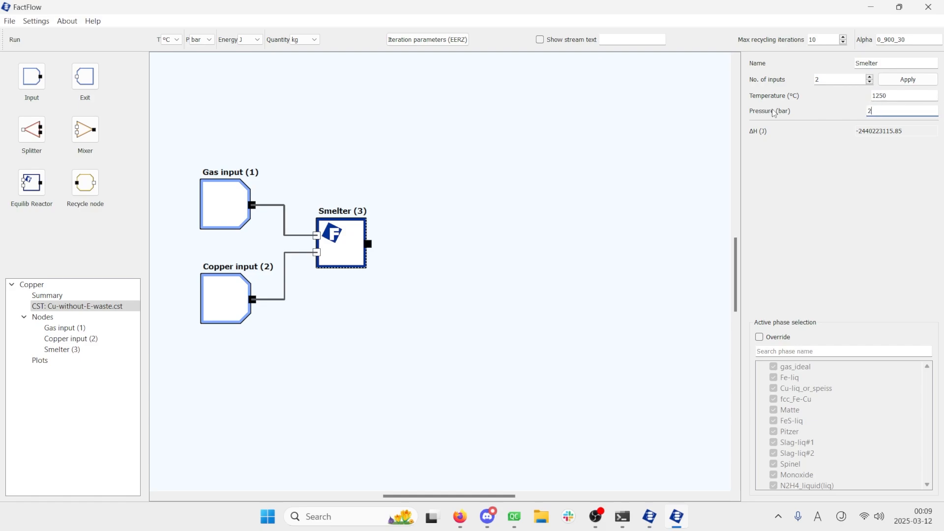
key("Return")
Add a Splitter to the right of the Smelter, connected to its outlet, and rename it as Phase splitter.
left_click_drag(372, 246, 447, 227)
left_click_drag(32, 129, 419, 240)
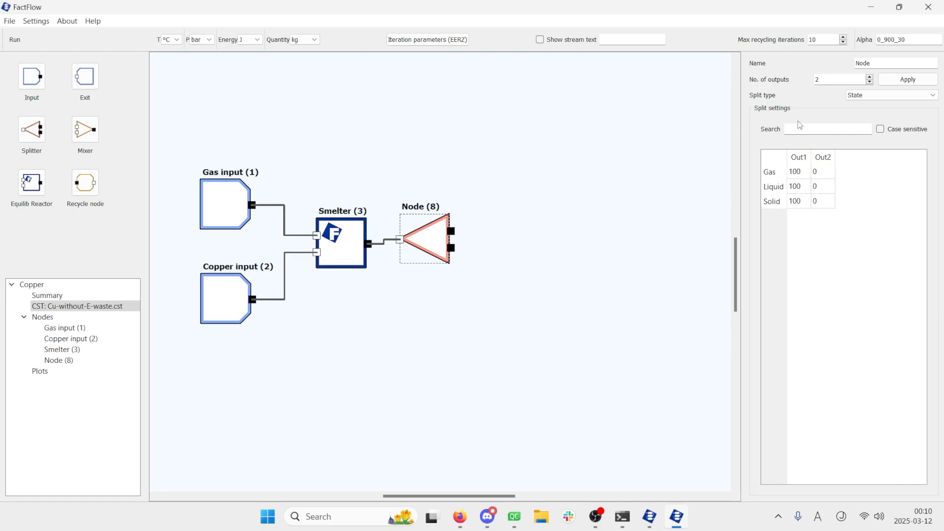
left_click_drag(881, 63, 817, 60)
type("Phase splitter")
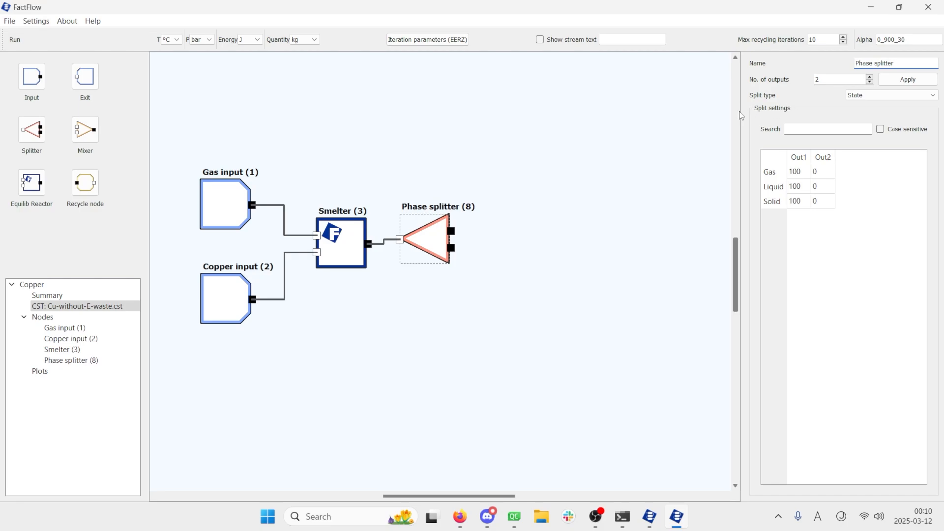
Make the Phase splitter split by Phase and give it 3 outputs.
left_click(864, 95)
left_click(866, 126)
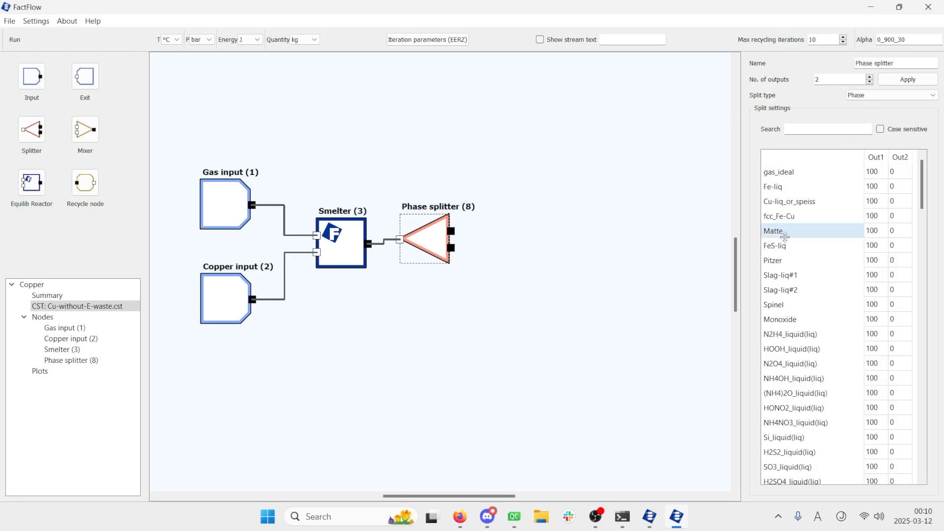
left_click_drag(742, 227, 674, 226)
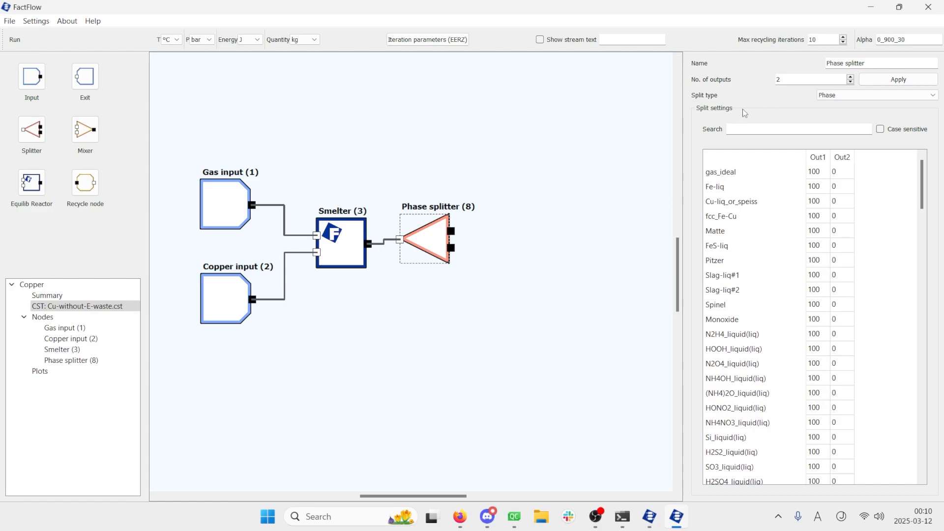
double_click(777, 84)
type("3")
left_click(888, 80)
left_click(457, 241)
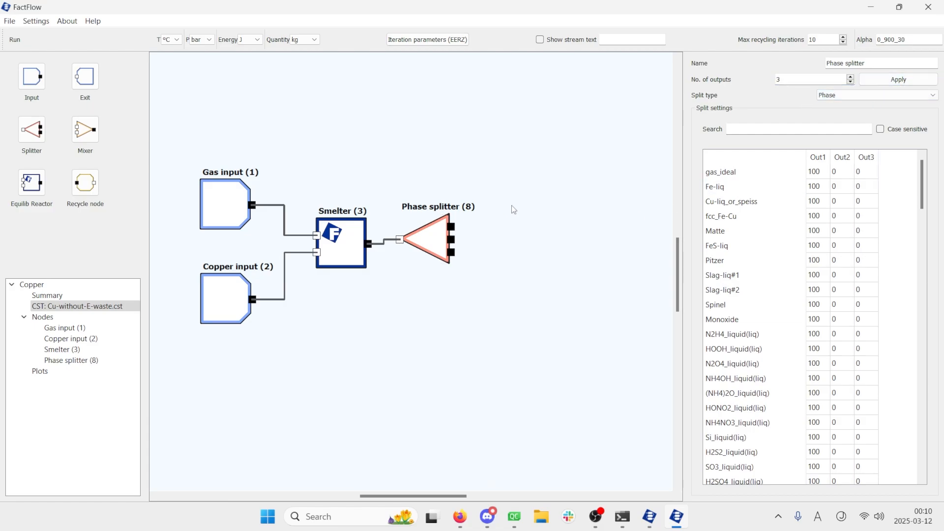
Place three Exit nodes to the right of the Phase splitter and connect each to one of its outlets.
left_click_drag(452, 252, 539, 258)
left_click_drag(88, 80, 540, 259)
left_click_drag(82, 80, 551, 346)
left_click_drag(451, 227, 512, 255)
left_click_drag(451, 252, 522, 343)
left_click_drag(554, 352, 524, 346)
Route 100% of Slag-liq#1 and Slag-liq#2 to Out2 of the Phase splitter.
left_click(431, 249)
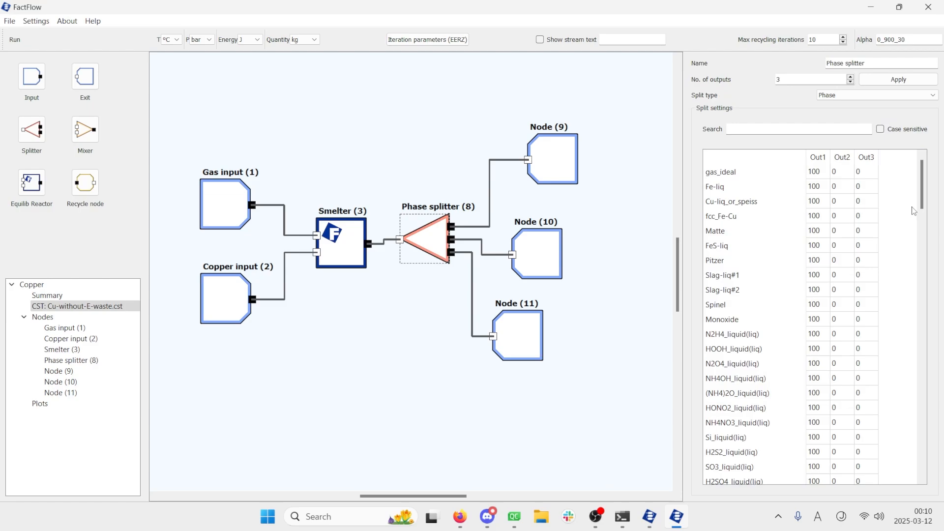
left_click_drag(922, 205, 924, 177)
double_click(841, 275)
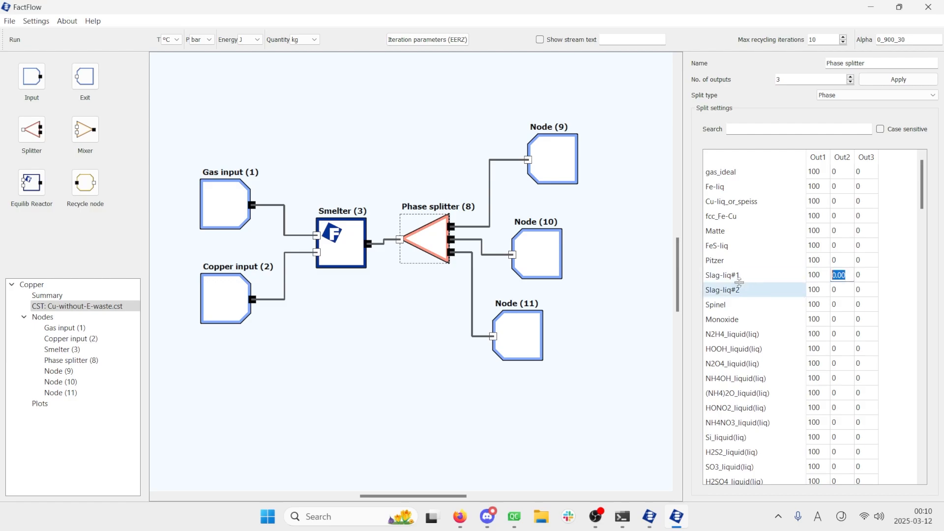
type("100")
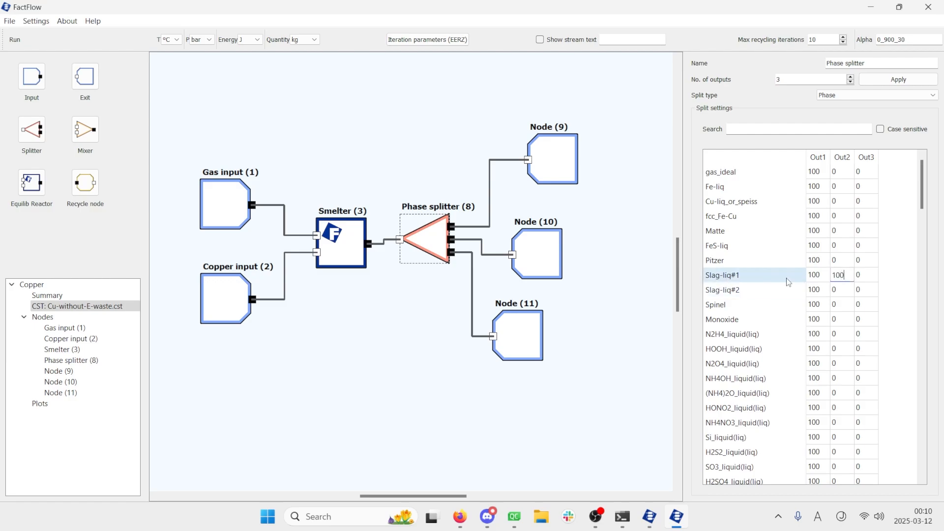
key("Return")
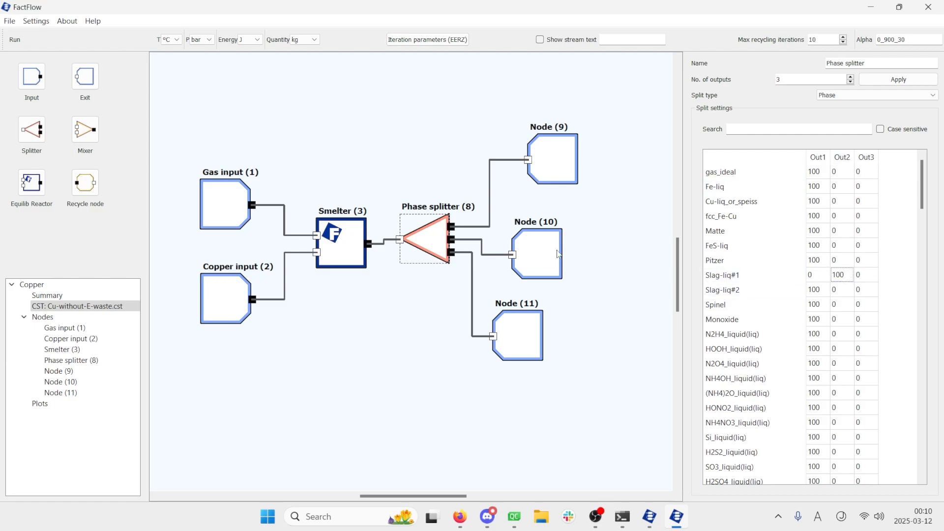
double_click(840, 290)
type("100")
key("Return")
Rename the middle exit node as Slag output and align it beneath the uppermost exit node.
left_click(543, 268)
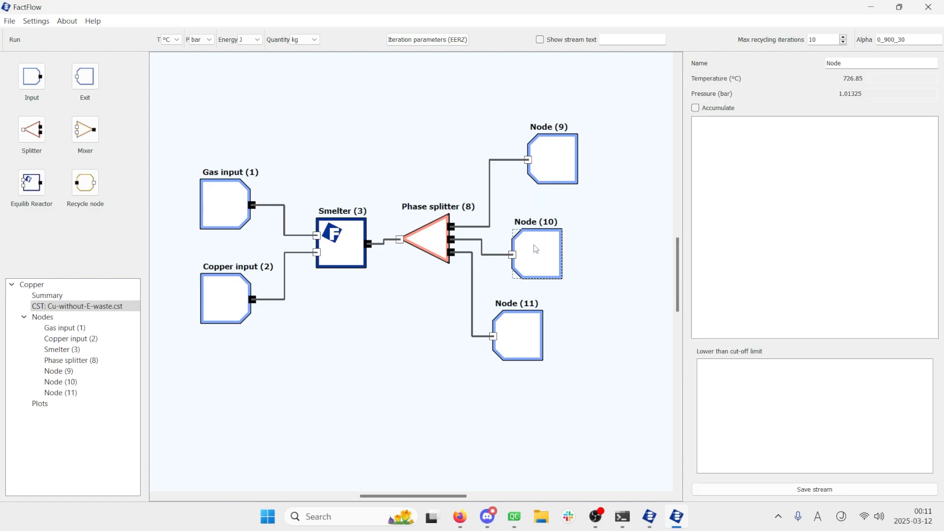
double_click(834, 63)
type("Slag output")
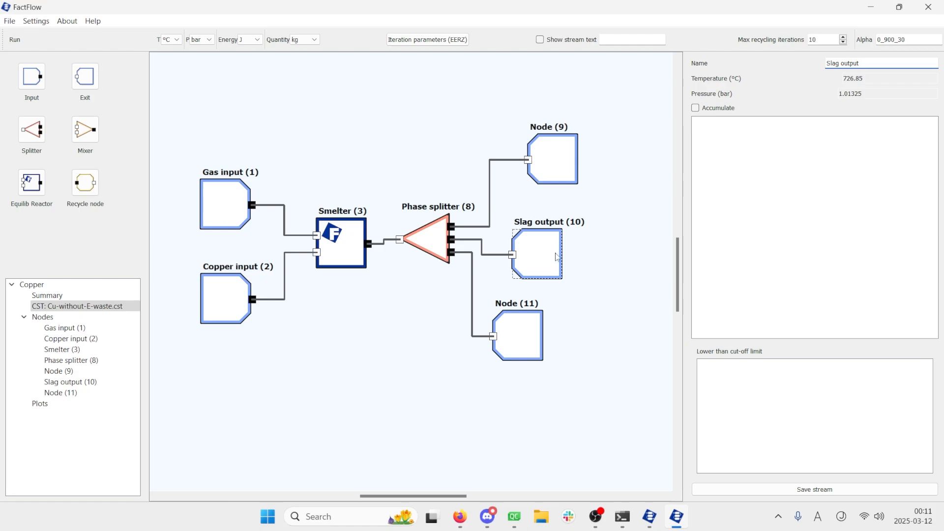
left_click_drag(558, 257, 572, 255)
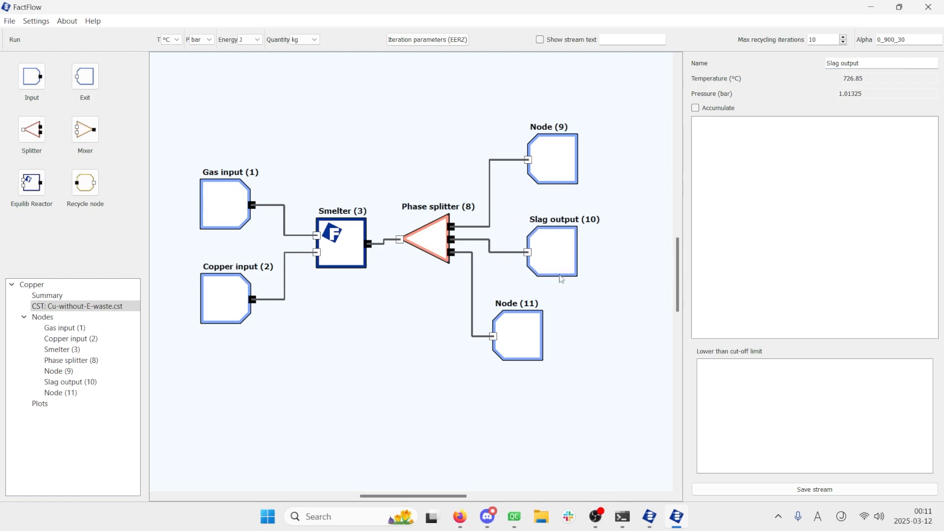
Route 100% of the Matte phase to Out3 of the Phase splitter.
left_click(450, 251)
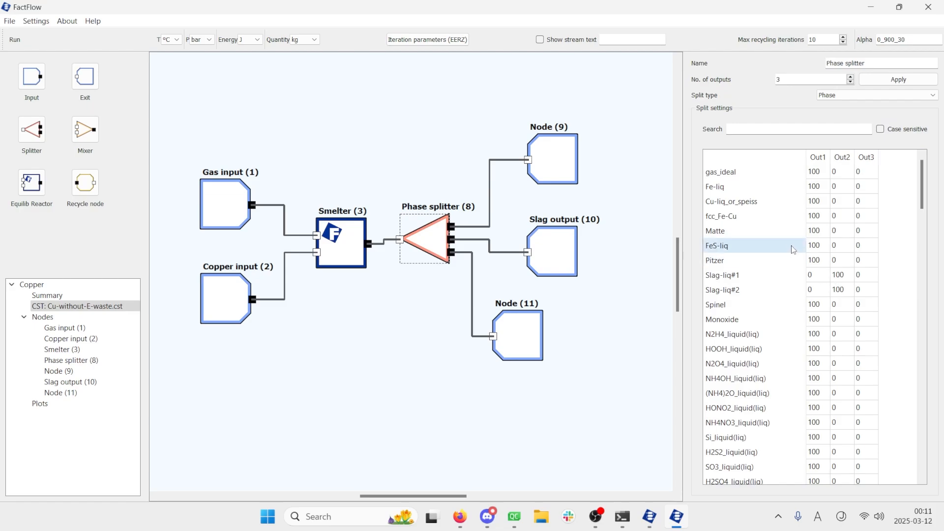
double_click(874, 234)
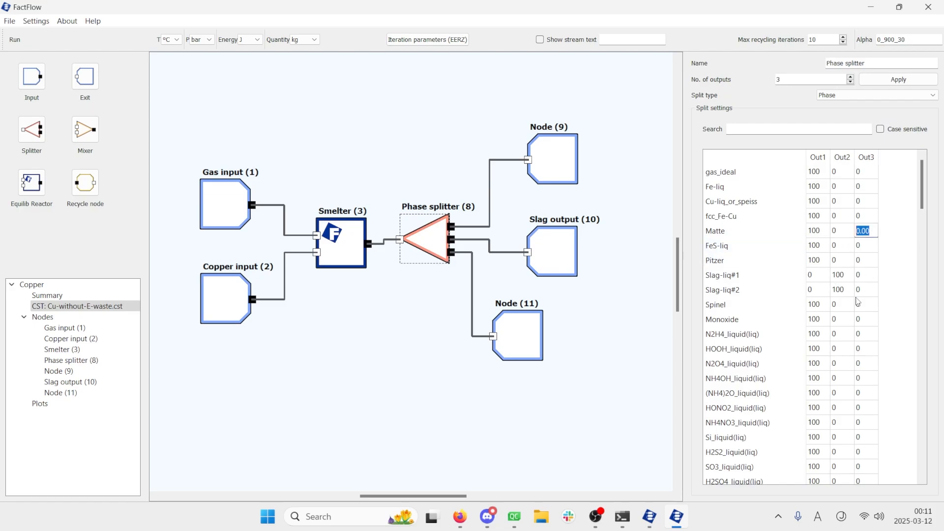
type("100")
key("Return")
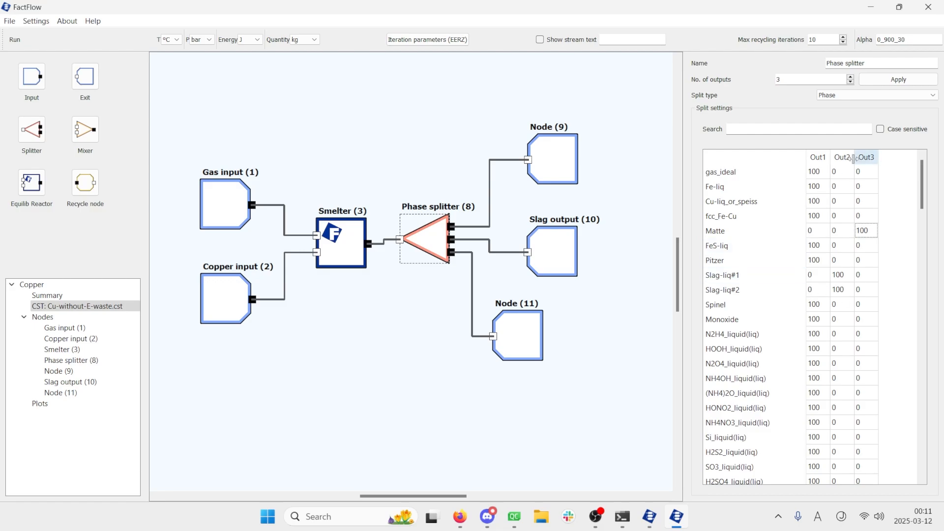
Move the lowest exit node slightly right and rename it as Matte output.
left_click_drag(527, 334, 545, 342)
double_click(844, 64)
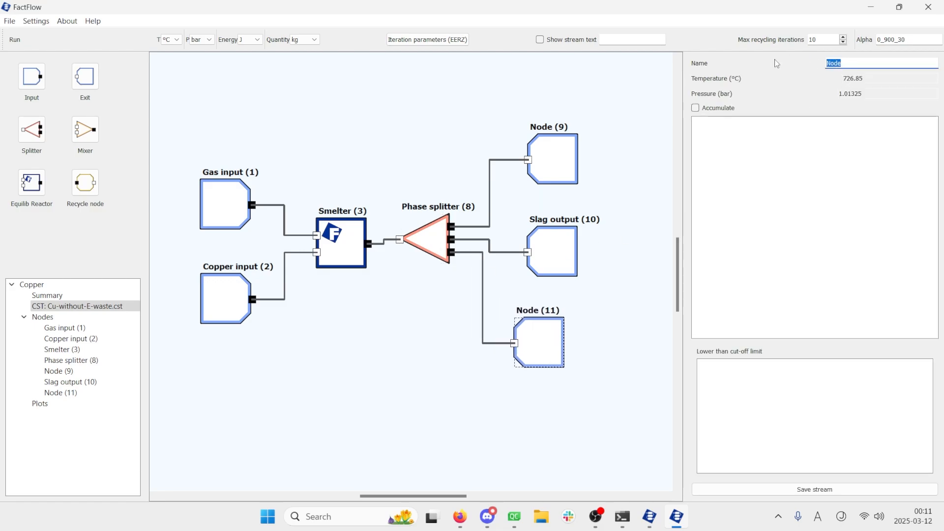
type("Matte output")
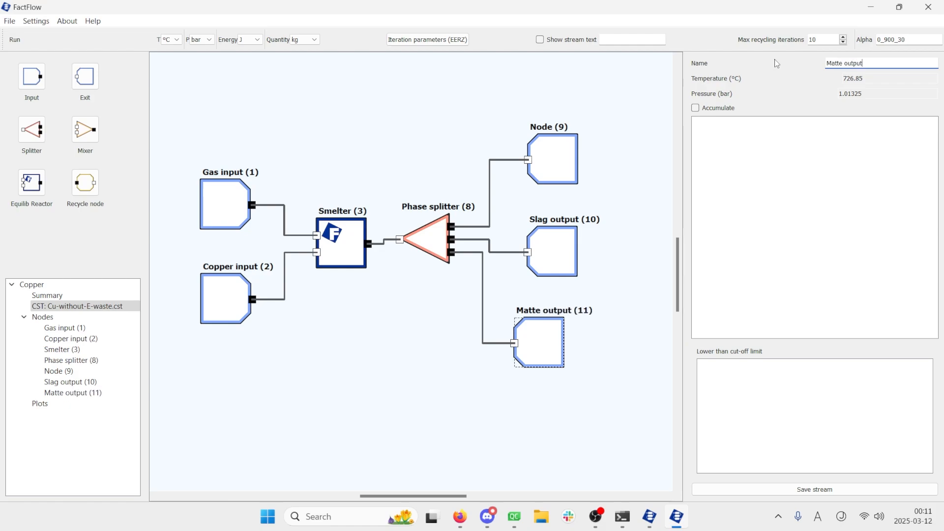
left_click(627, 146)
Check which phases the Phase splitter sends to Out1 and rename the uppermost exit node as Other outputs.
left_click(445, 236)
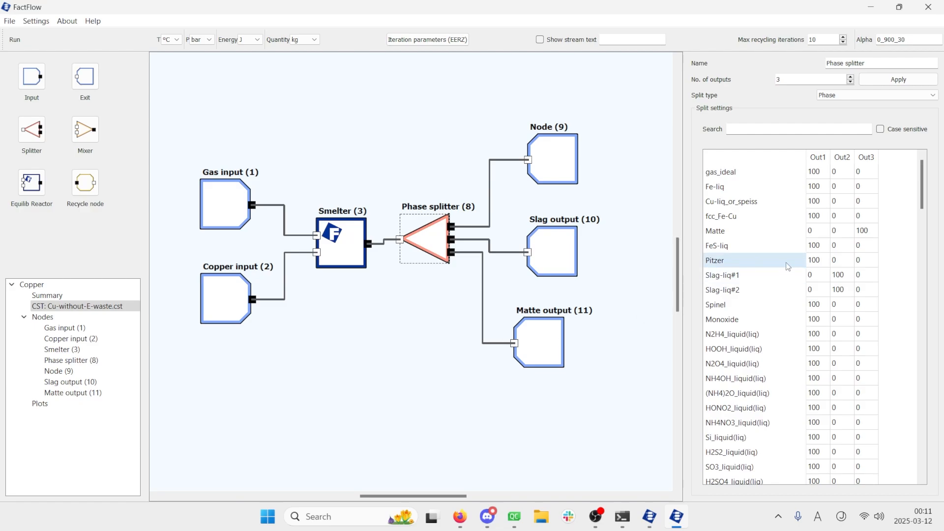
scroll(817, 361, "down", 2)
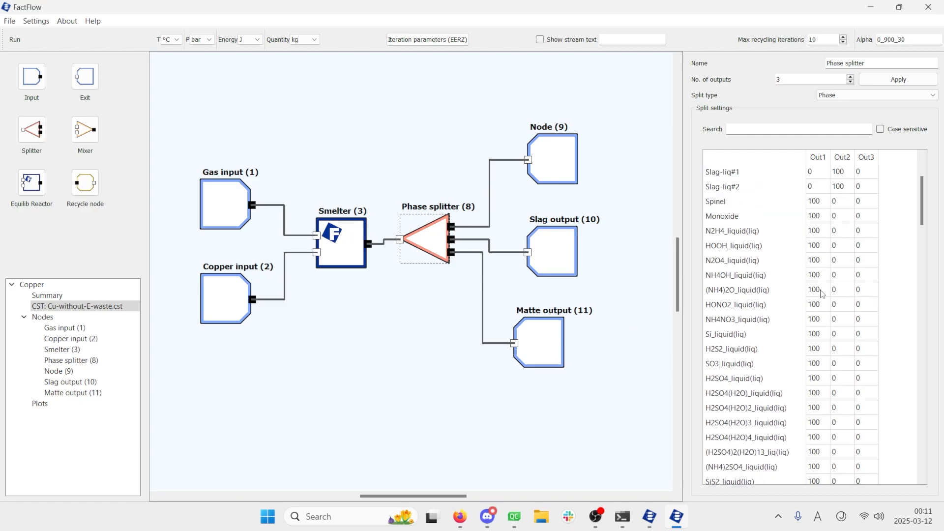
scroll(787, 396, "up", 3)
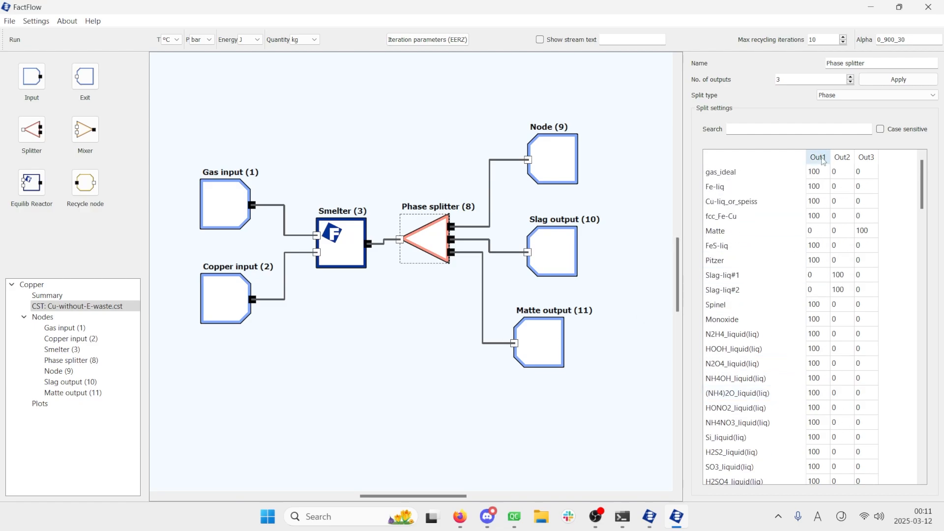
left_click(565, 165)
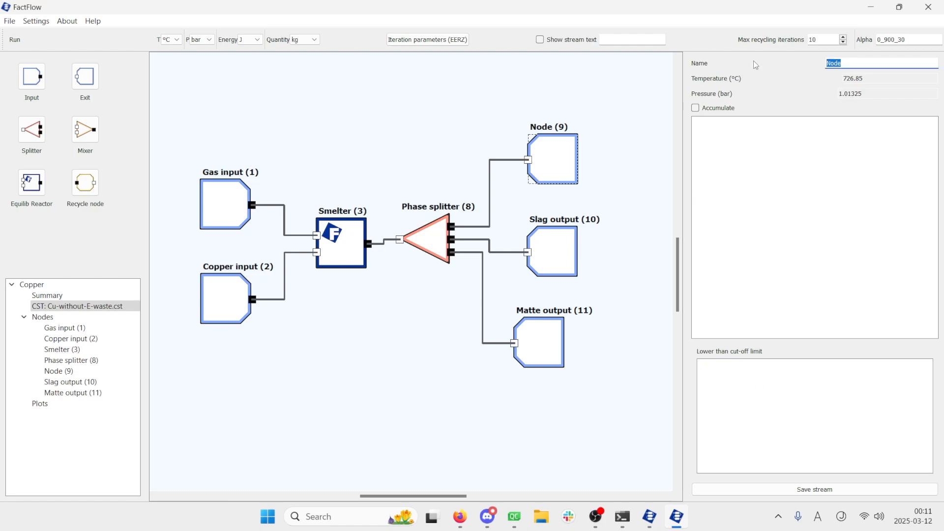
type("Other outputs")
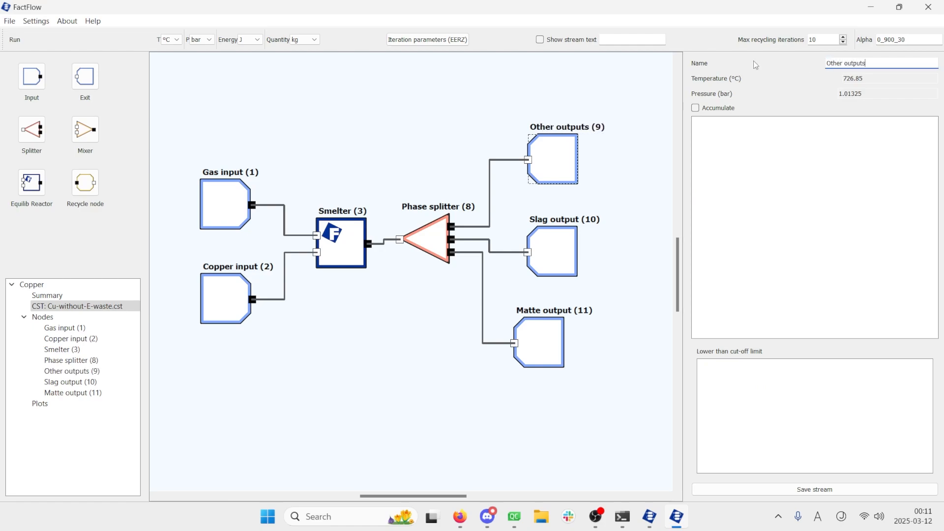
left_click(595, 179)
Run the flowsheet calculation and examine the Other outputs stream, including the gas_ideal constituents.
left_click(361, 235)
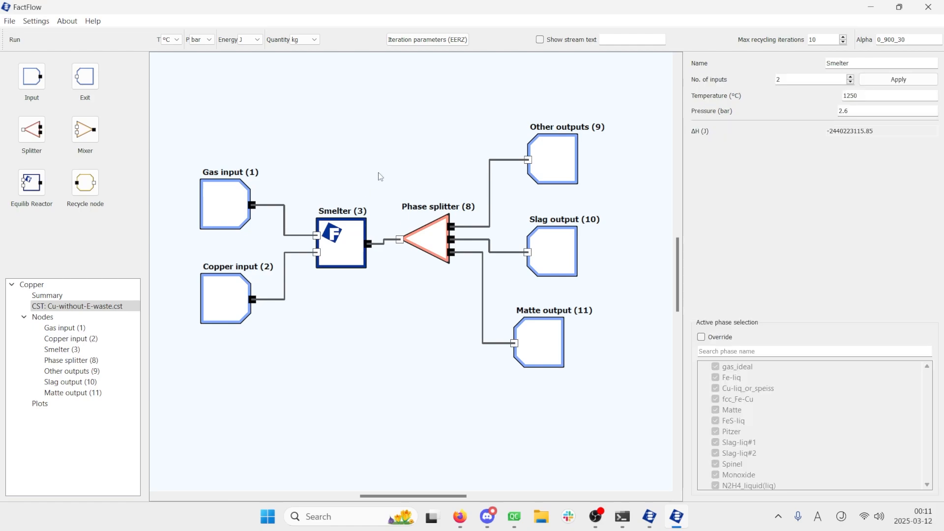
left_click(15, 39)
left_click(552, 163)
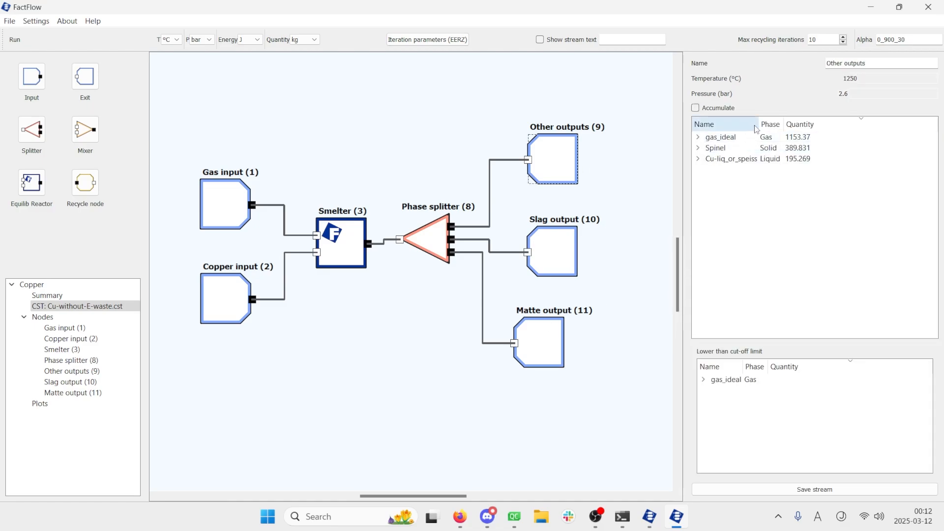
left_click_drag(759, 124, 780, 124)
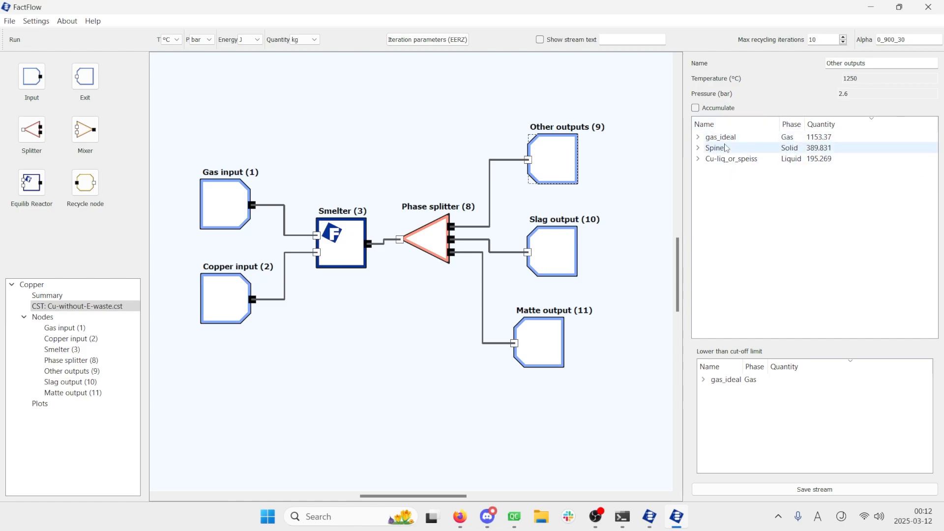
left_click(699, 138)
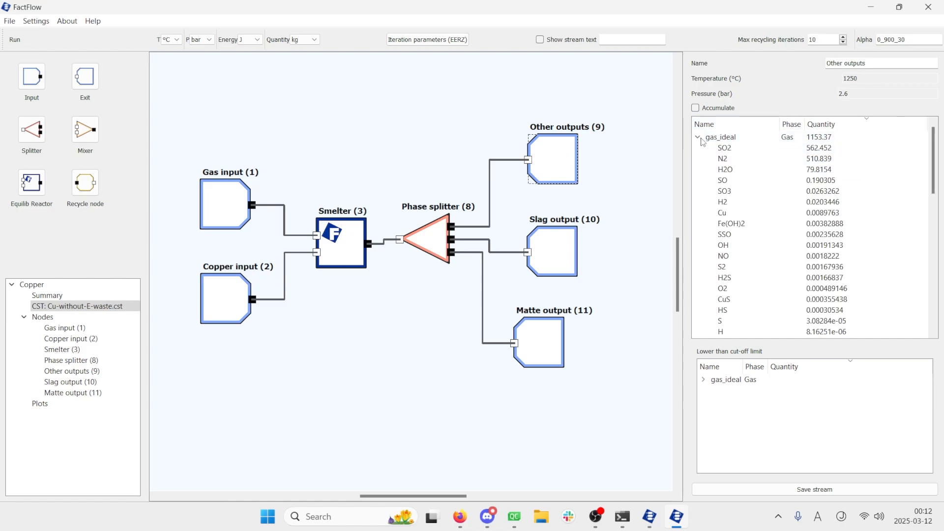
left_click(699, 138)
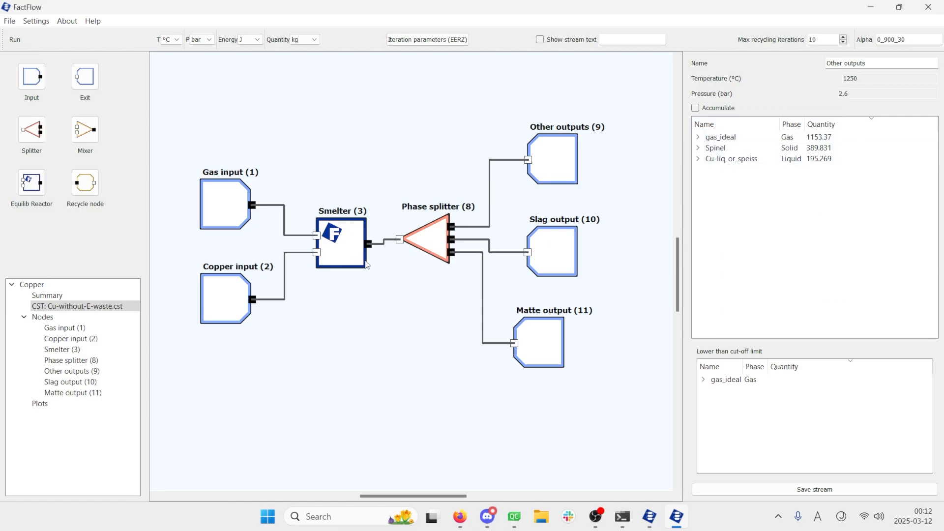
Open the Smelter's detailed results and examine its inputs and outputs from iteration 30 back to iteration 19.
left_click(366, 265)
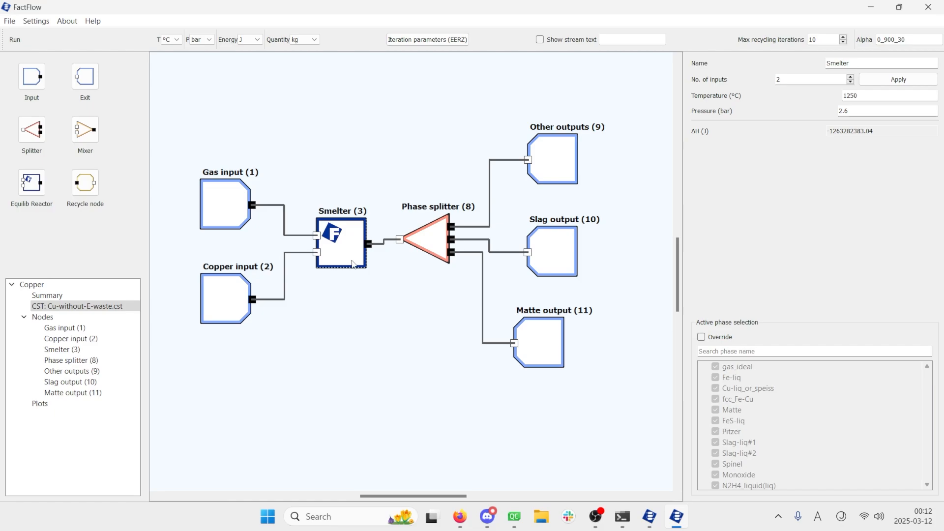
double_click(349, 243)
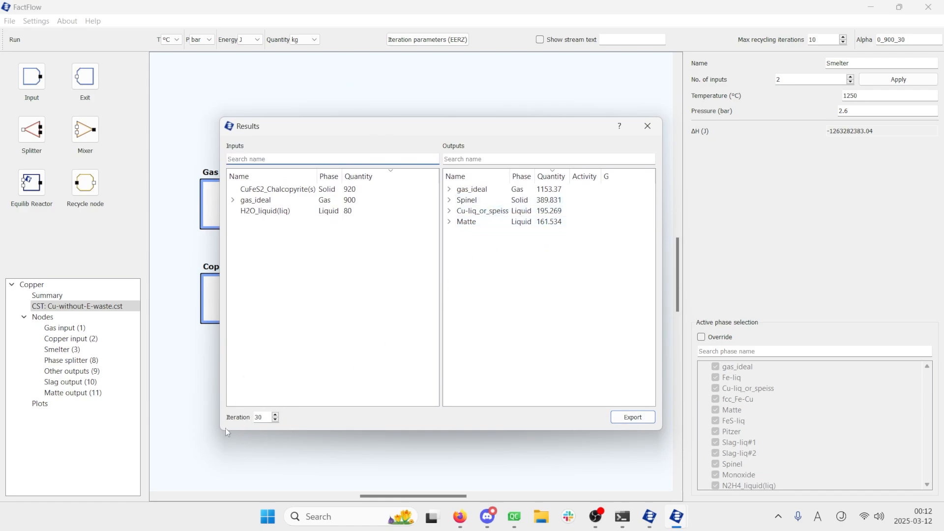
left_click(275, 420)
left_click(276, 421)
left_click(275, 420)
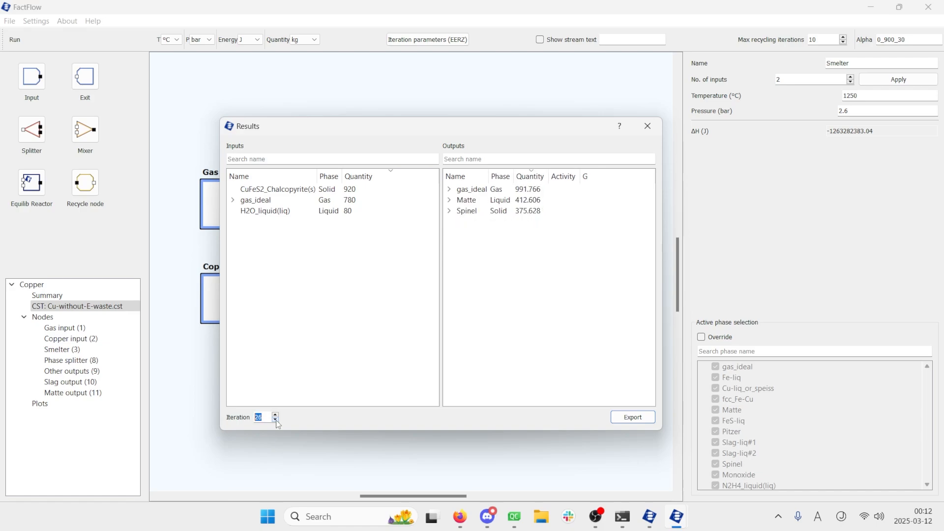
left_click(275, 420)
left_click(275, 421)
left_click(275, 421)
left_click(276, 420)
left_click(276, 420)
left_click(275, 421)
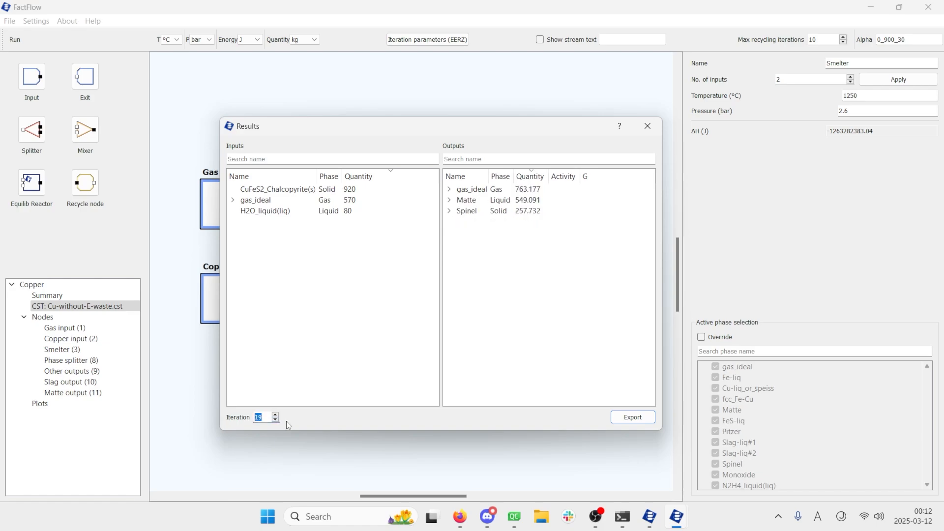
Inspect the Matte constituents in the Smelter's outputs and show the results for iteration 15.
left_click(450, 199)
left_click(450, 199)
left_click_drag(265, 417, 248, 424)
type("15")
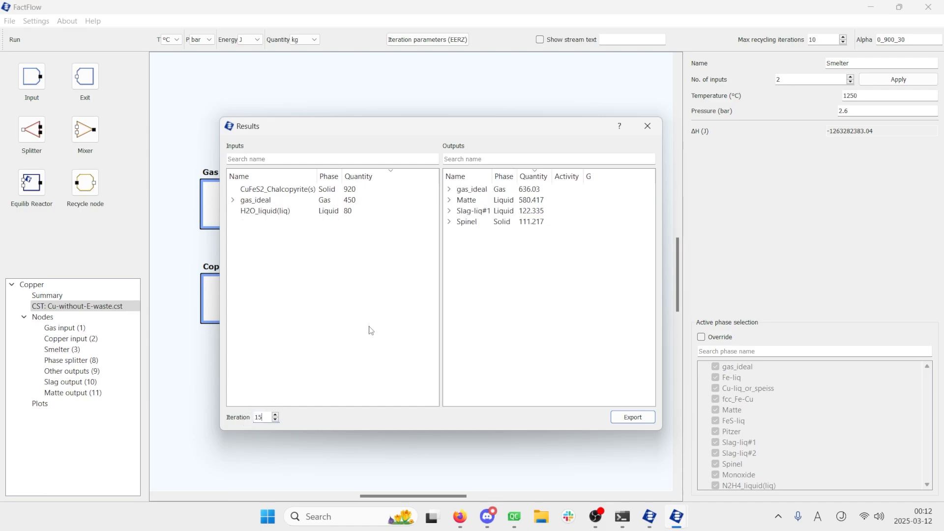
Widen the Name column of the Smelter's outputs and look through the output phases for iteration 15.
left_click(531, 211)
left_click_drag(492, 176, 513, 176)
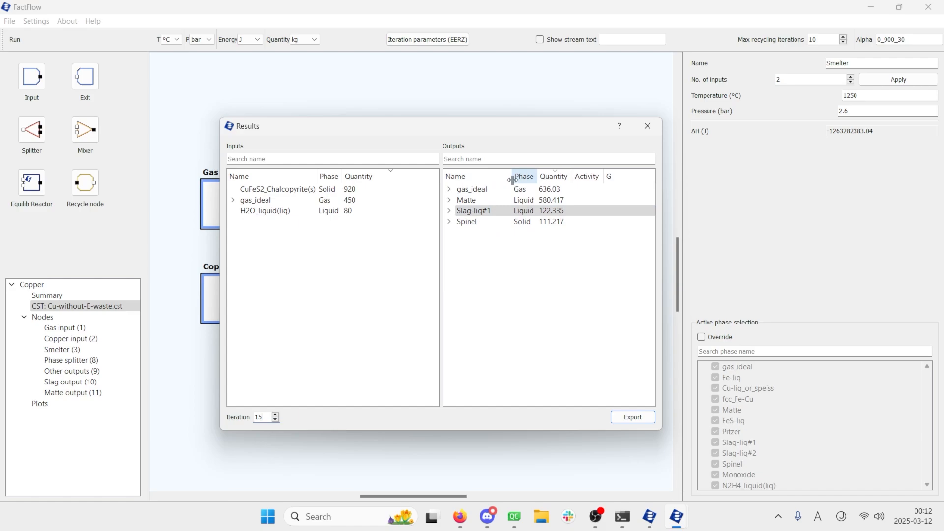
left_click(489, 192)
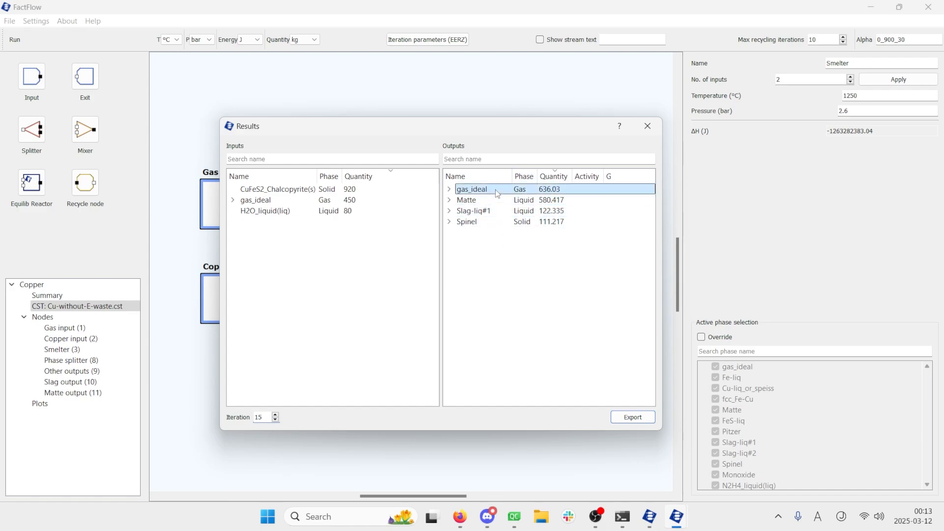
key("Down")
key("Down")
key("Down")
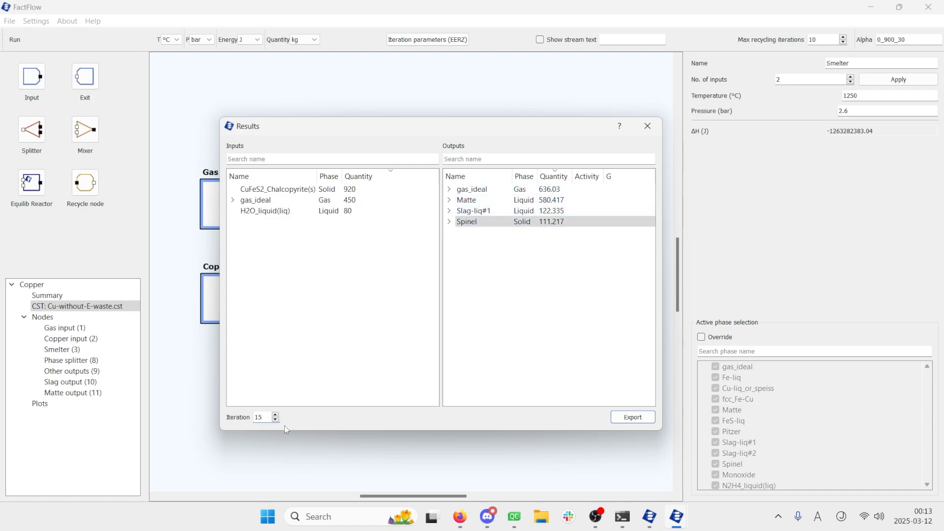
Plot the quantities of the output phases gas_ideal, Matte, Slag-liq#1 and Spinel against Alpha.
left_click_drag(492, 190, 501, 214)
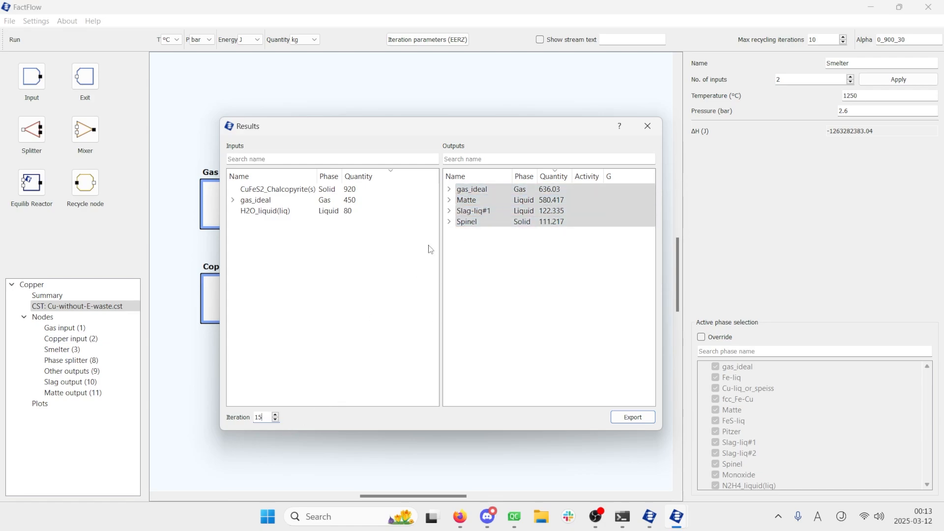
left_click_drag(476, 312, 513, 210)
left_click(494, 190)
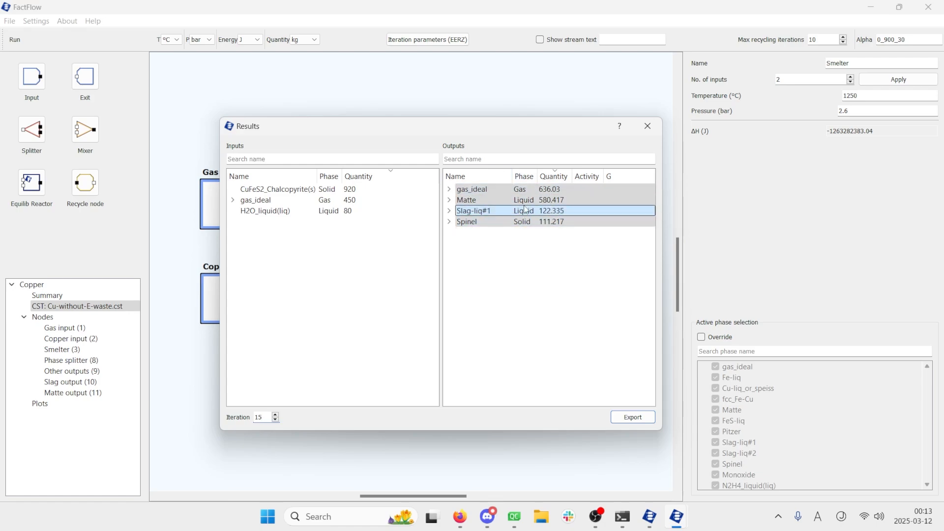
right_click(512, 207)
left_click(570, 213)
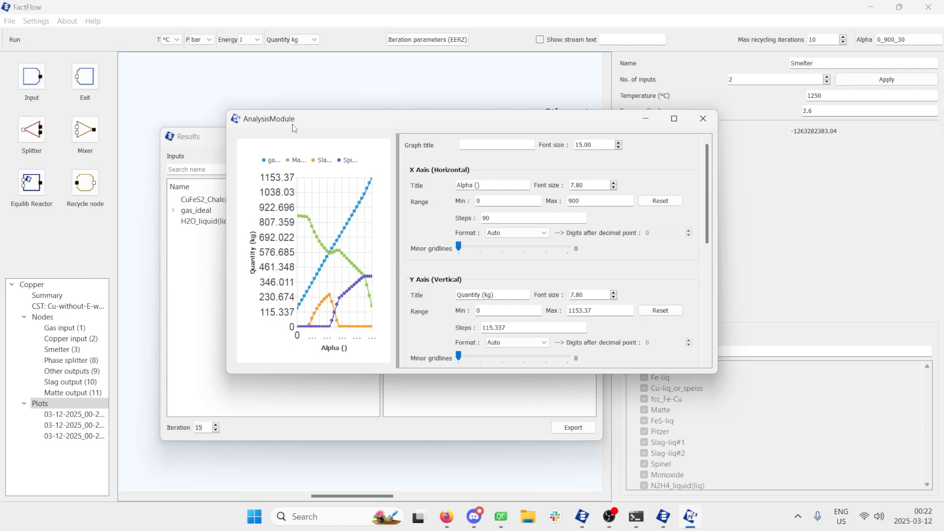
Enlarge the graph area to examine the phase quantity curves, and close the plot without saving it.
left_click_drag(293, 128, 220, 157)
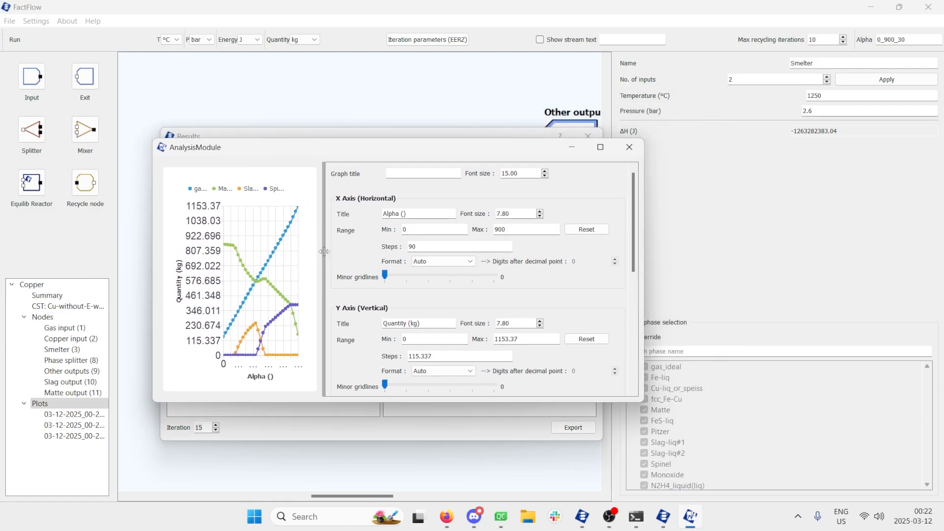
left_click_drag(324, 251, 553, 268)
left_click_drag(386, 139, 386, 64)
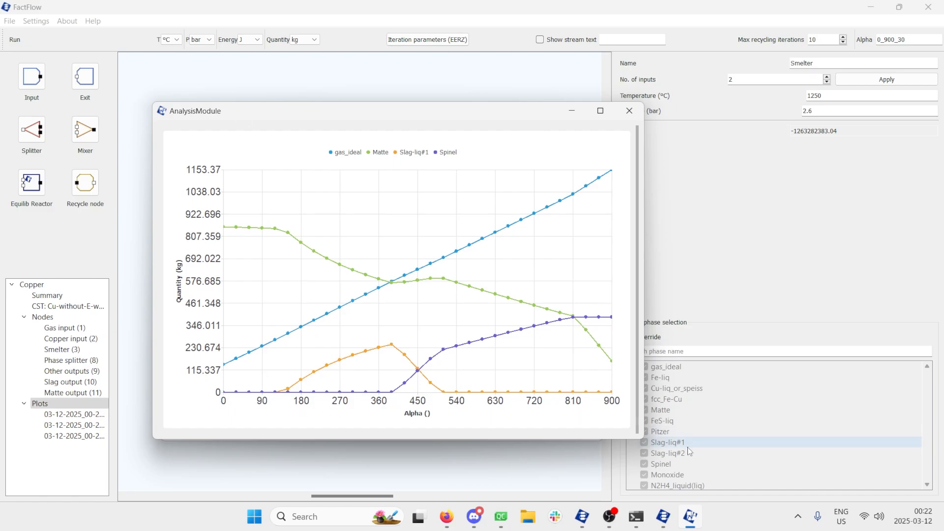
key("alt+Tab")
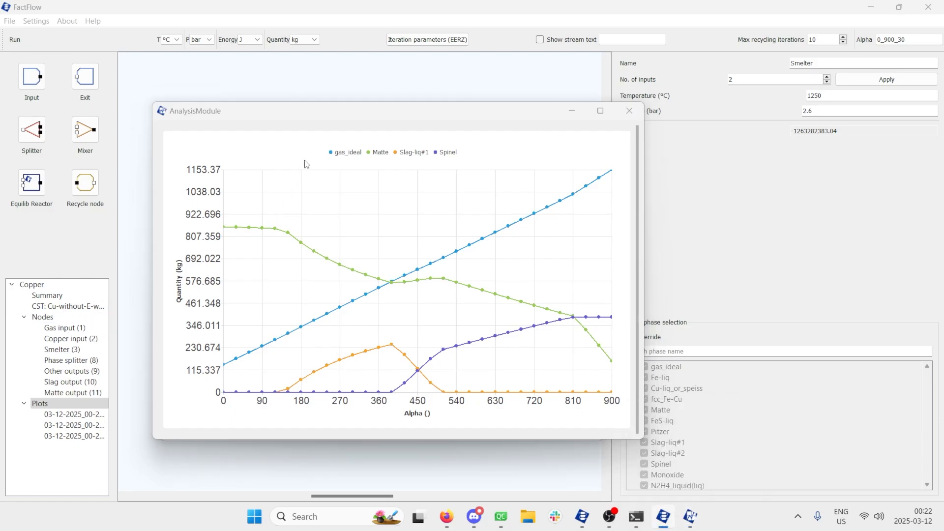
left_click(305, 164)
left_click(630, 111)
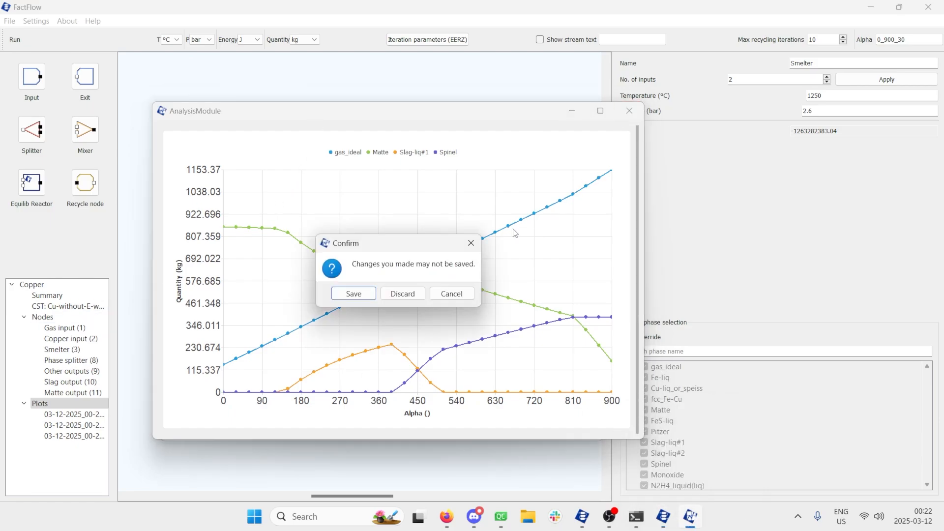
left_click(403, 293)
key("Escape")
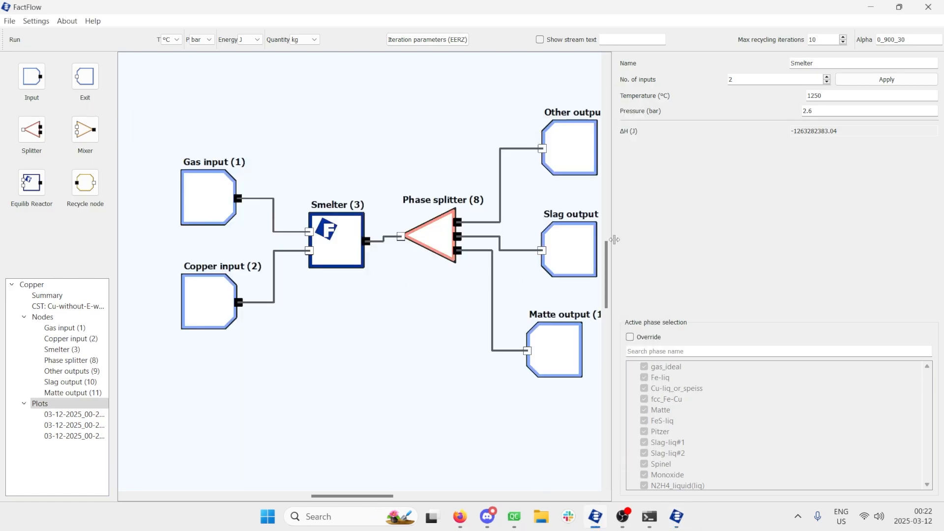
Set the Gas input's quantity to a fixed 680 kg in place of the Alpha expression.
left_click_drag(614, 240, 782, 240)
scroll(582, 276, "down", 3)
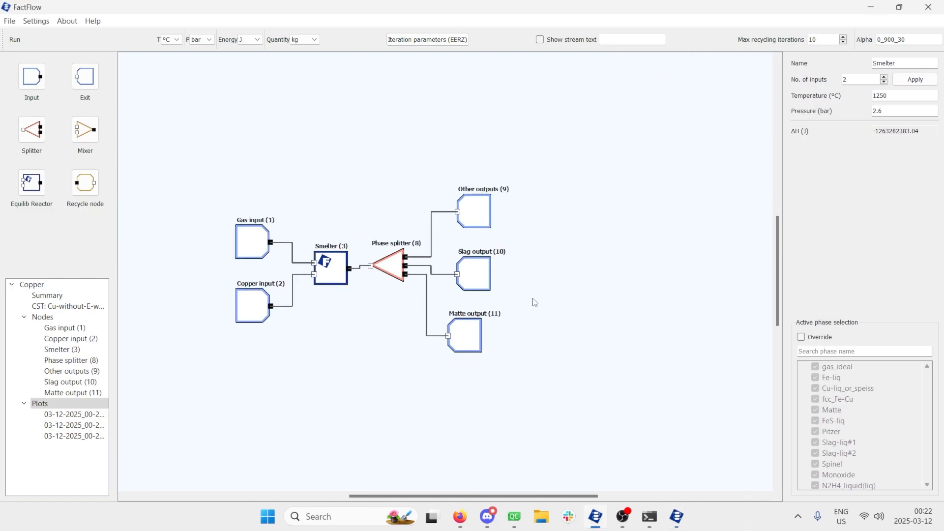
scroll(535, 303, "up", 1)
key("alt+Tab")
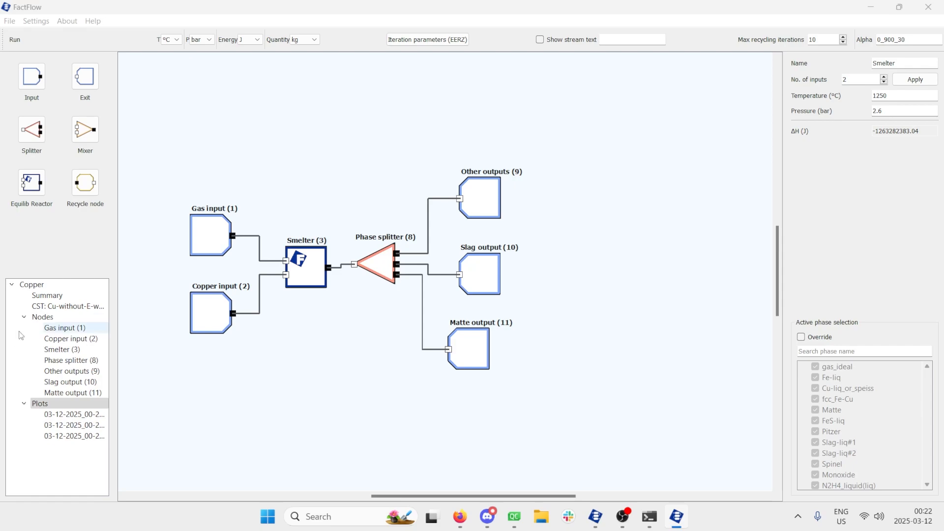
left_click(211, 235)
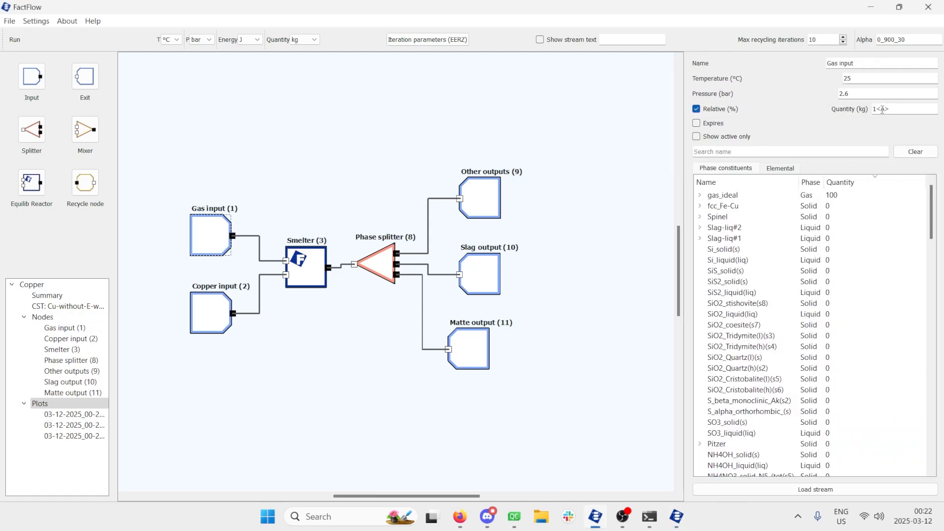
left_click(903, 108)
type("680")
left_click(274, 193)
left_click(876, 108)
left_click(267, 334)
Add an input node below Copper input and name it SiO2 input.
left_click_drag(18, 82, 218, 390)
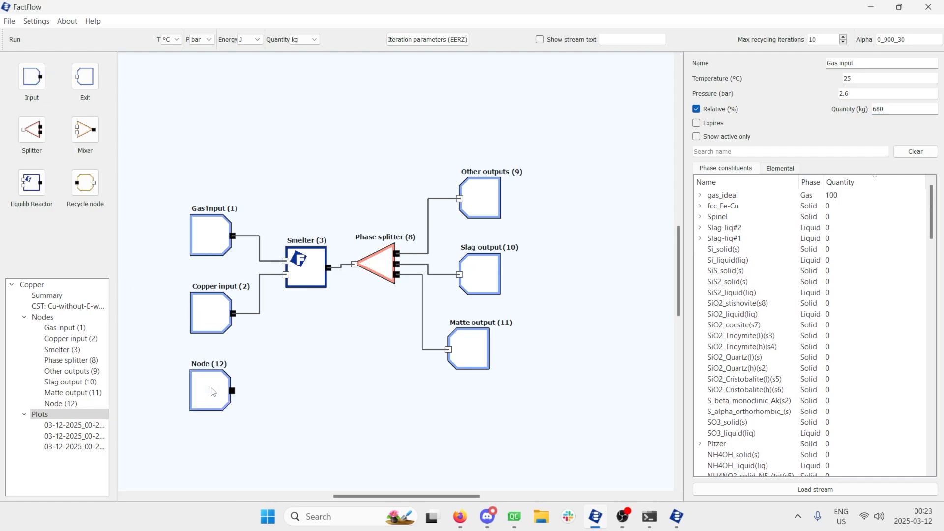
double_click(834, 63)
type("S")
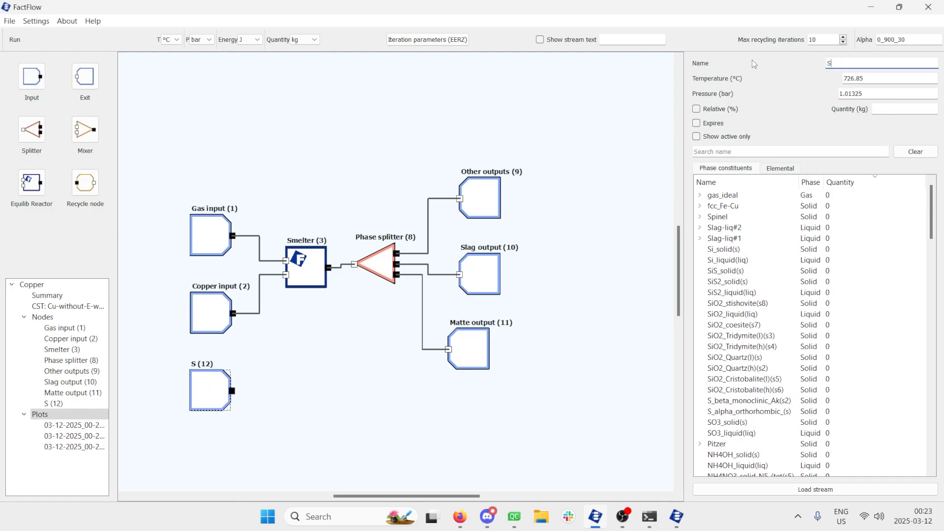
type("iO2 input")
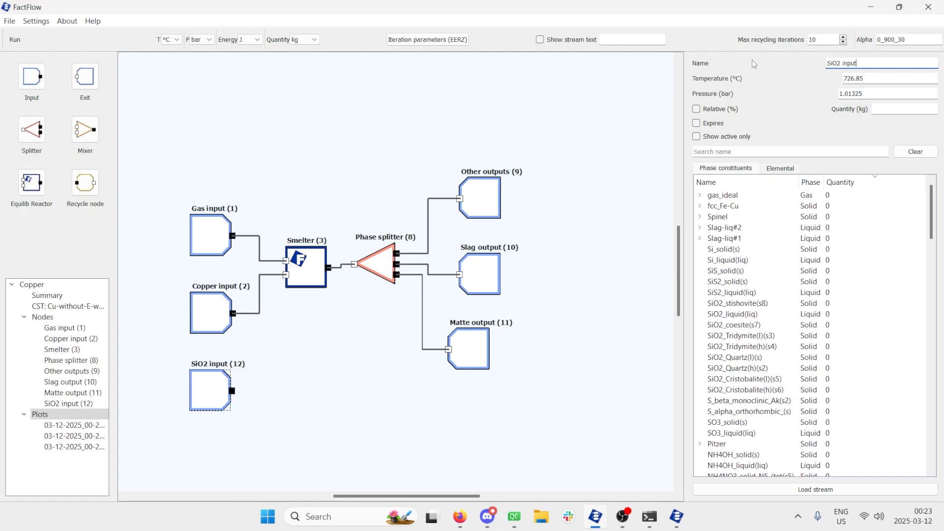
Increase the Smelter's inputs to 3, connect SiO2 input to the third one, and space the input nodes evenly.
left_click(292, 263)
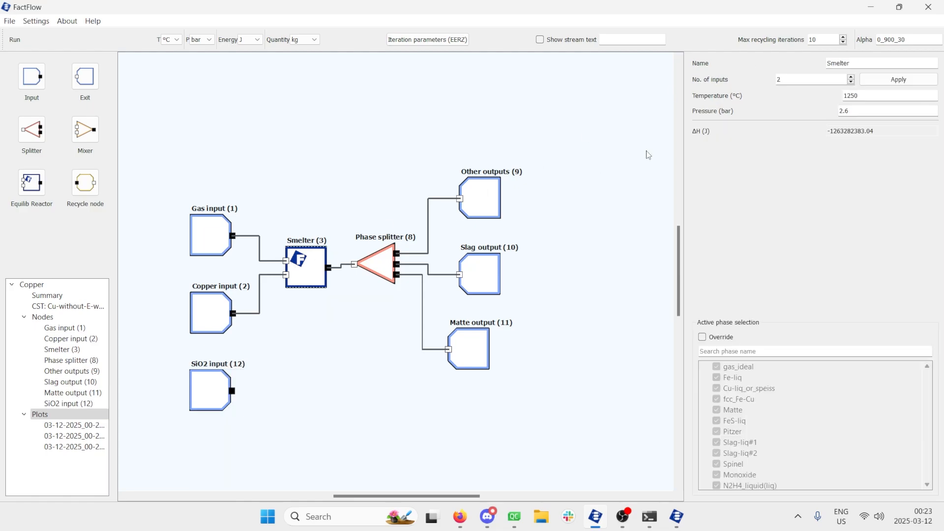
left_click(851, 77)
left_click(899, 79)
left_click_drag(232, 391, 286, 279)
left_click_drag(212, 321, 202, 302)
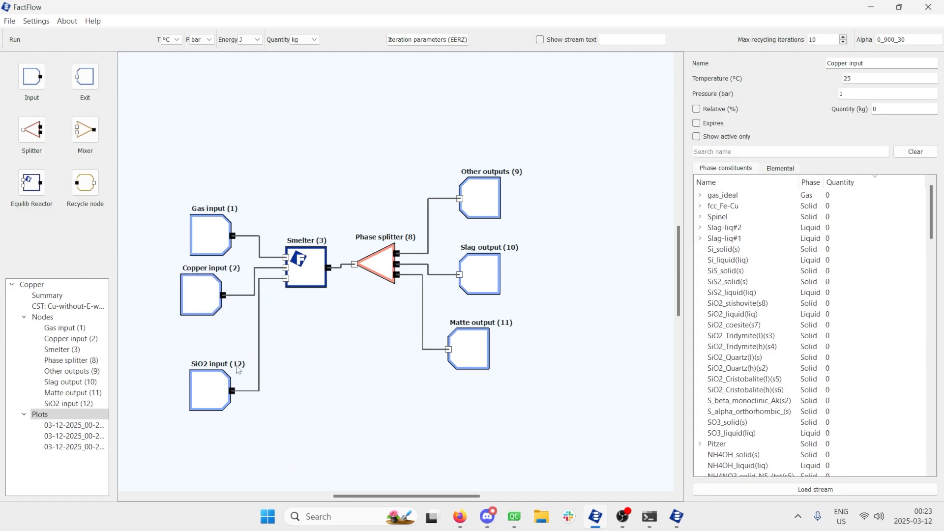
left_click_drag(217, 395, 220, 362)
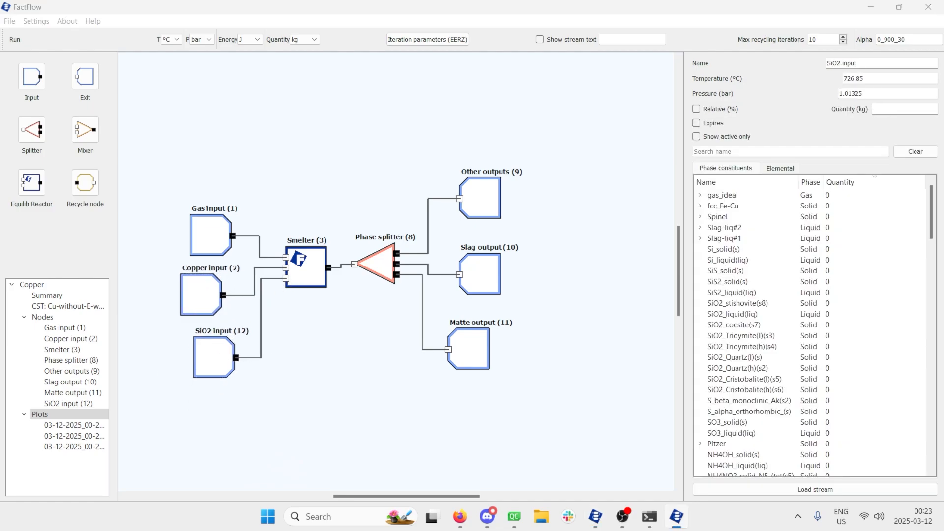
Find the SiO2 constituents for the SiO2 input and set SiO2_Quartz(l)(s) to 100 kg.
left_click(228, 361)
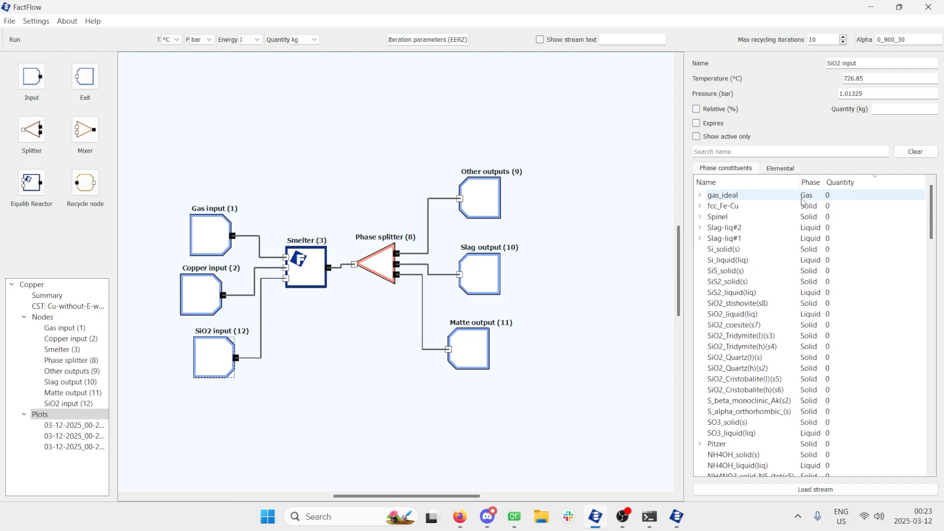
left_click(768, 153)
type("SiO2")
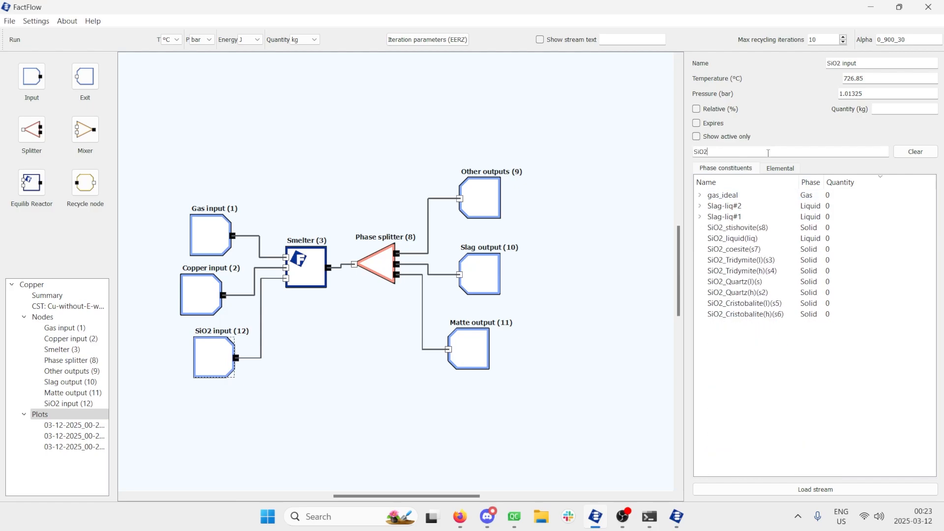
double_click(838, 286)
type("100")
key("Return")
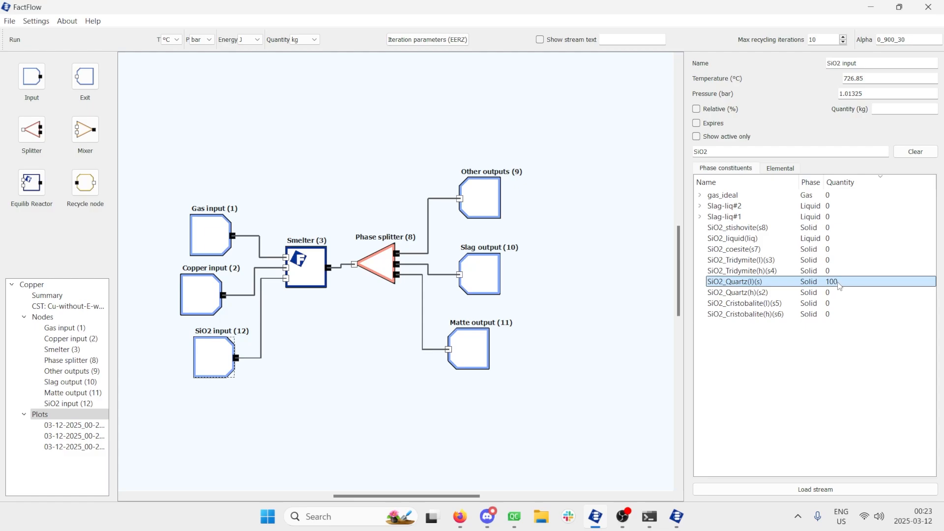
double_click(740, 152)
key("BackSpace")
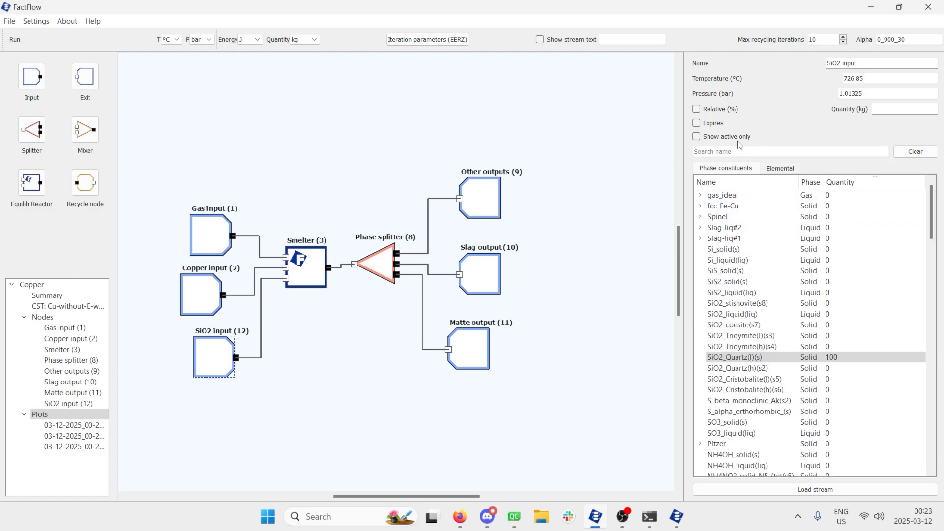
Show only active constituents of the SiO2 input and set its temperature to 25 °C and pressure to 1 bar.
left_click(740, 139)
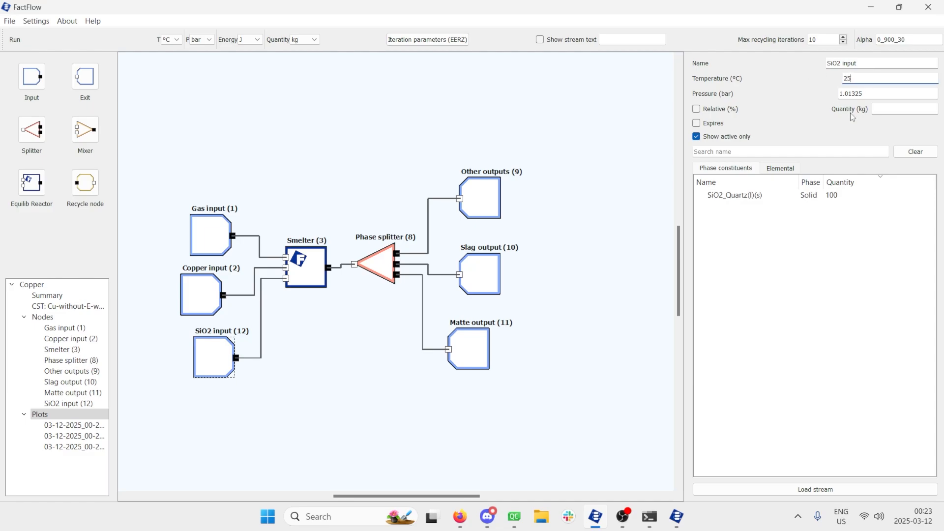
key("Tab")
type("1")
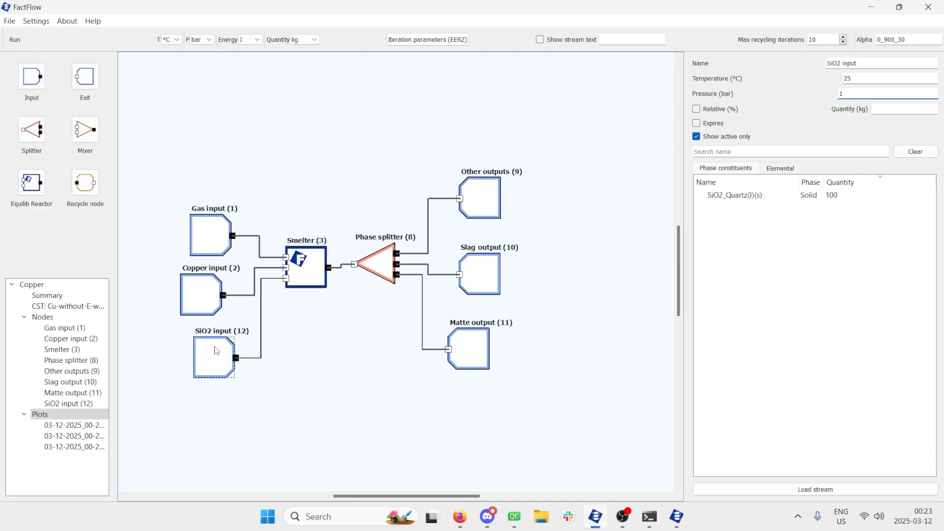
left_click(292, 354)
Check the Smelter's conditions and how the Phase splitter distributes the phases among its three outputs.
left_click(312, 269)
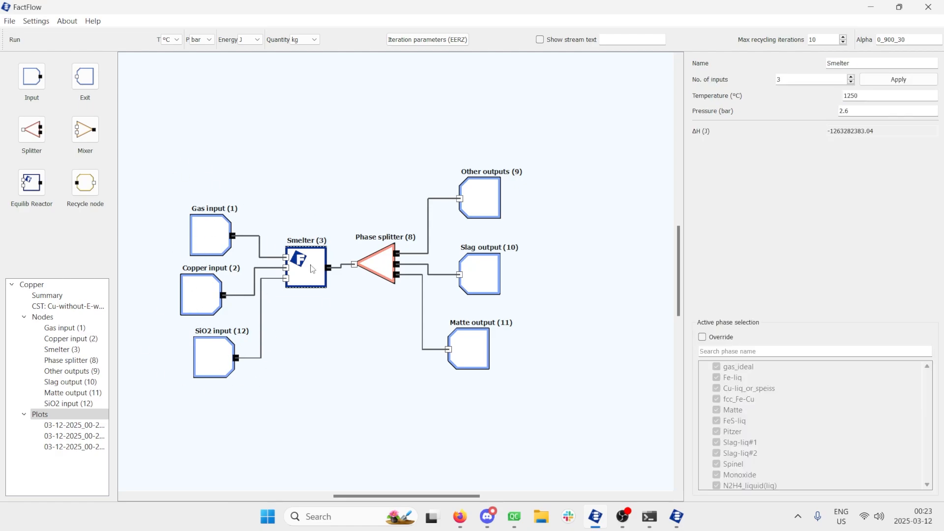
left_click(374, 268)
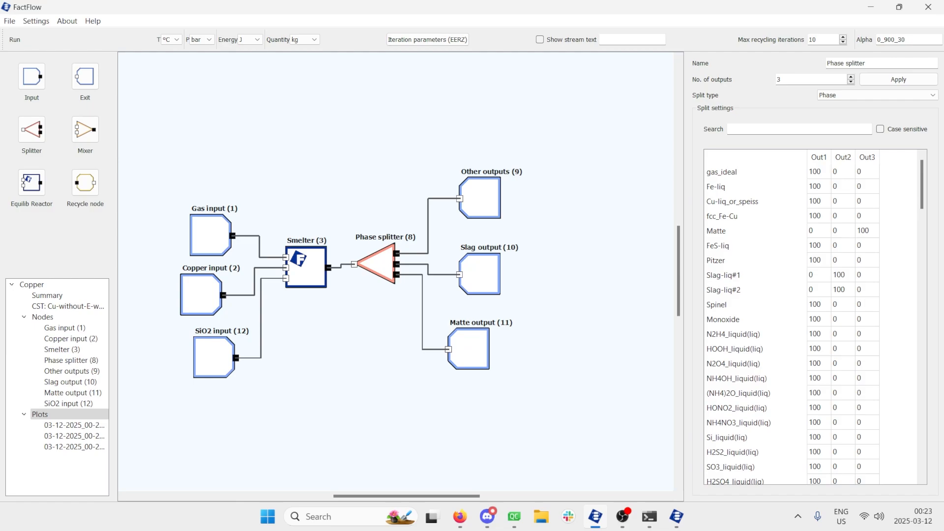
key("alt+Tab")
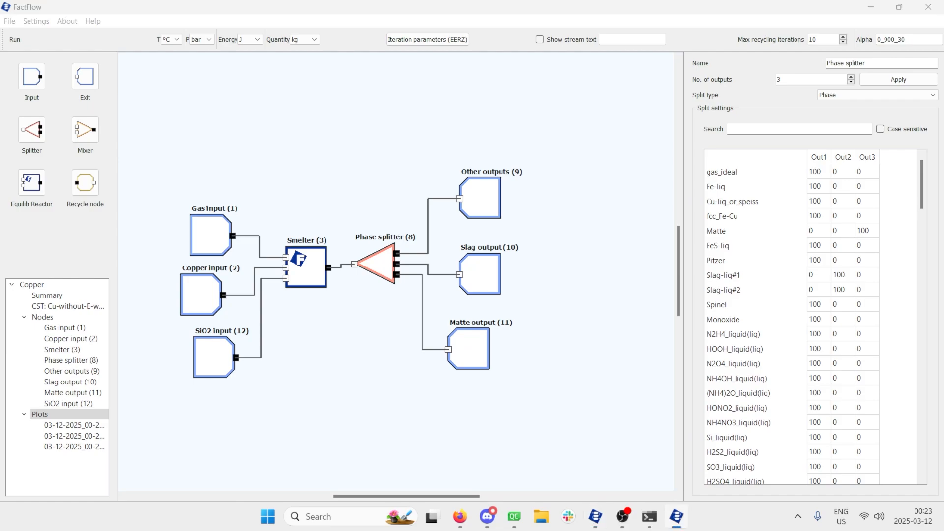
Replace the Matte output node with a new Equilib Reactor fed by the Phase splitter's third output.
mouse_move(475, 354)
left_mouse_down()
mouse_move(529, 347)
mouse_move(486, 363)
mouse_move(473, 355)
left_mouse_up()
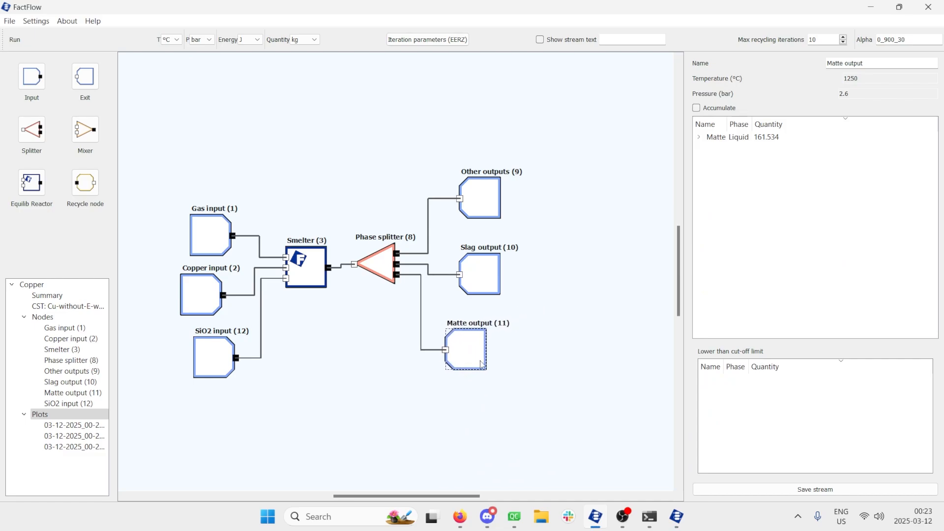
key("Delete")
left_click_drag(32, 183, 486, 351)
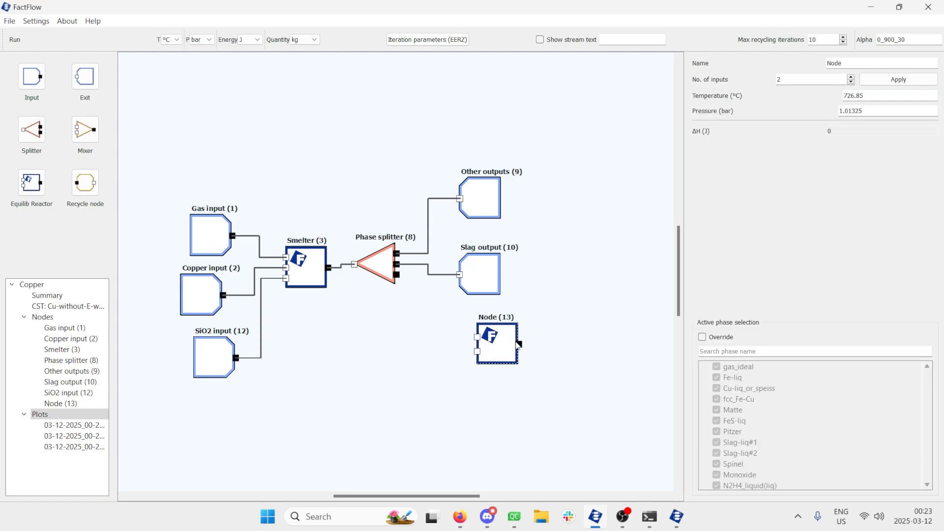
left_click_drag(396, 275, 563, 339)
Move the Slag output node and the new reactor apart so the connection lines are clear of the nodes.
left_click(478, 275)
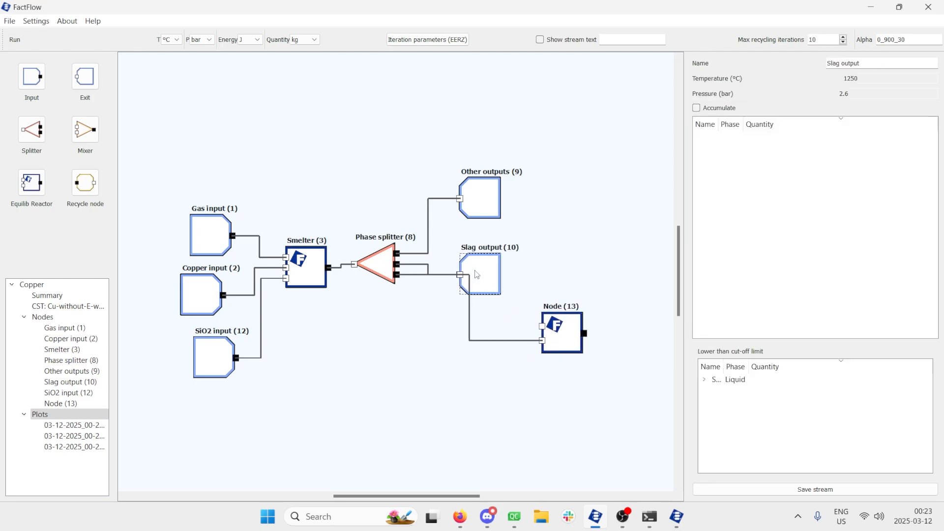
left_click_drag(477, 275, 504, 254)
left_click_drag(567, 333, 603, 318)
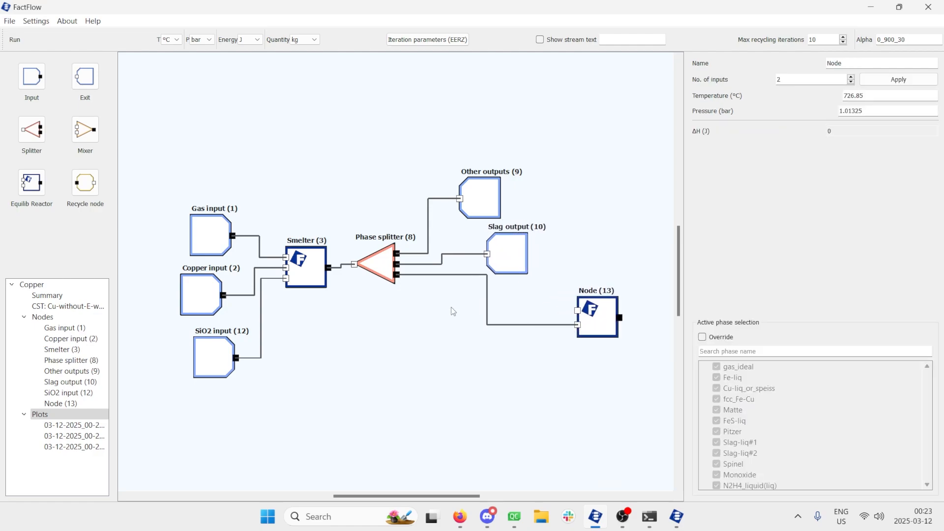
Add an input node near the Slag output and connect it to the new reactor's free inlet.
scroll(428, 310, "right", 2)
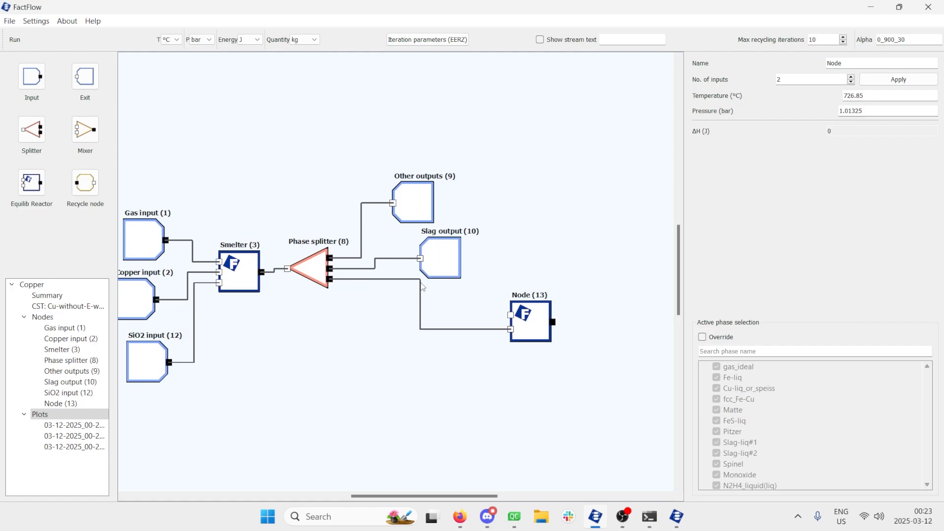
mouse_move(32, 76)
left_mouse_down()
mouse_move(491, 257)
mouse_move(506, 269)
mouse_move(498, 269)
mouse_move(511, 316)
mouse_move(599, 330)
left_mouse_up()
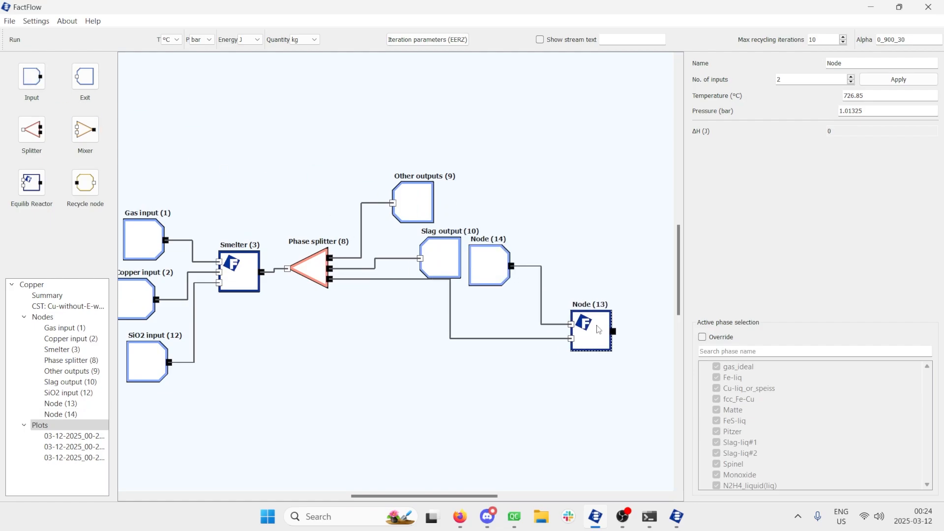
Space the Slag output and the new input node apart, and name the new input Gas input.
left_click_drag(455, 254, 449, 254)
left_click_drag(498, 277, 512, 282)
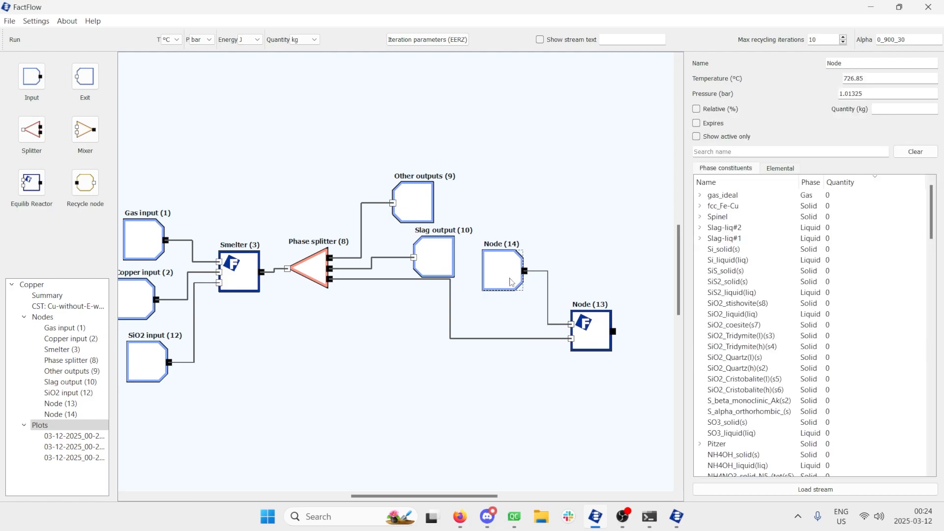
left_click_drag(850, 64, 808, 67)
type("Gas input")
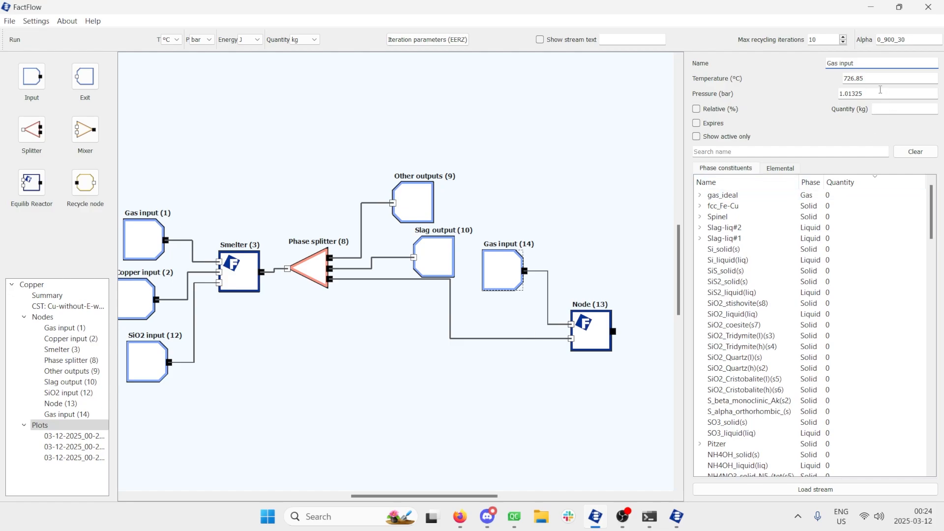
Set the new Gas input's temperature to 25 °C and its pressure to 2.6 bar.
key("alt+Tab")
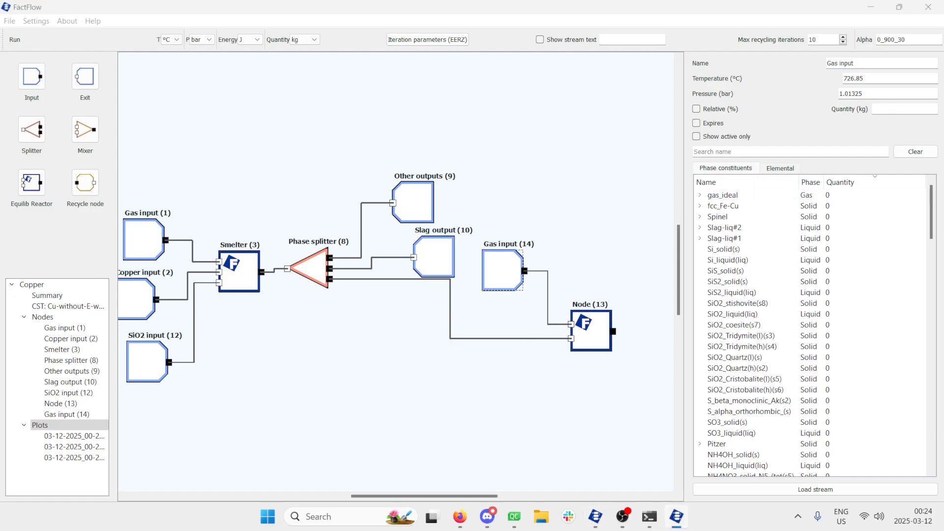
left_click(793, 80)
key("Tab")
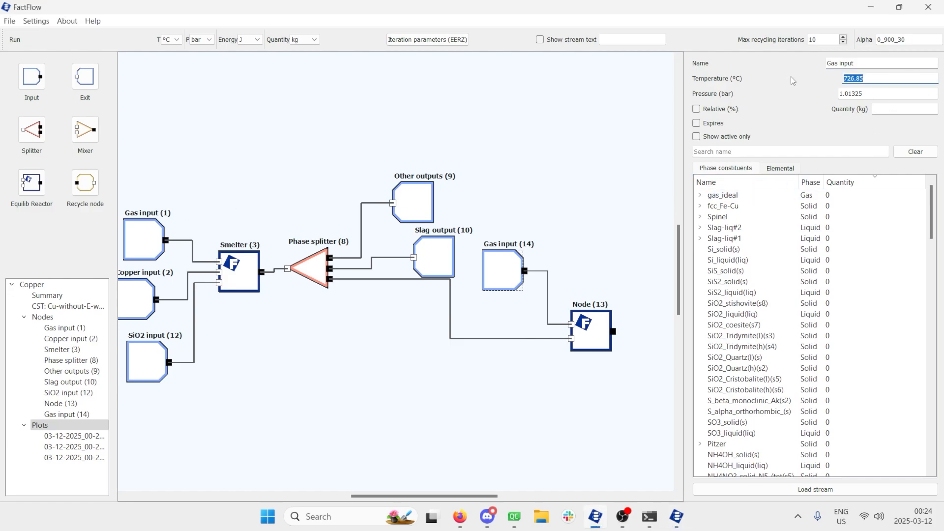
type("25")
key("Tab")
left_click_drag(887, 95, 772, 89)
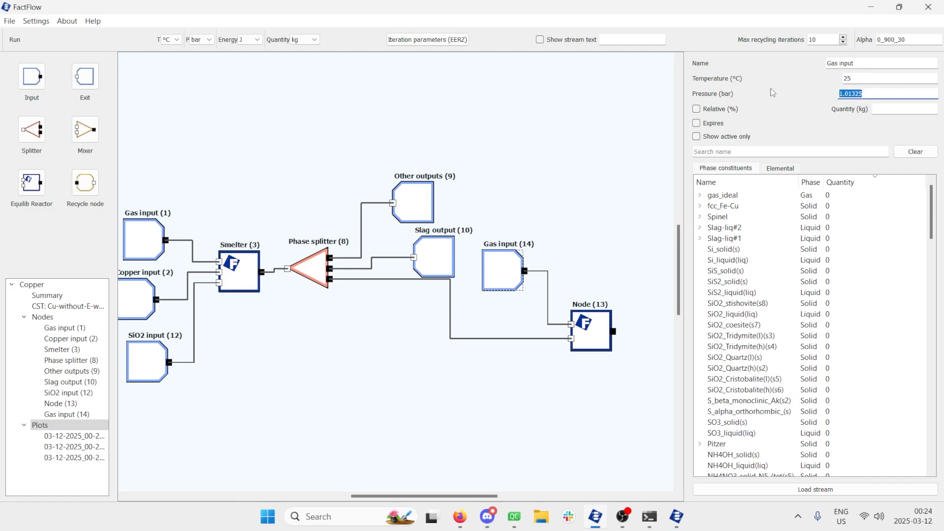
type("2.6")
left_click(757, 156)
Make the new Gas input's composition relative with a quantity of 1<A> kg, and set the Alpha range to 0_90_10.
left_click(717, 110)
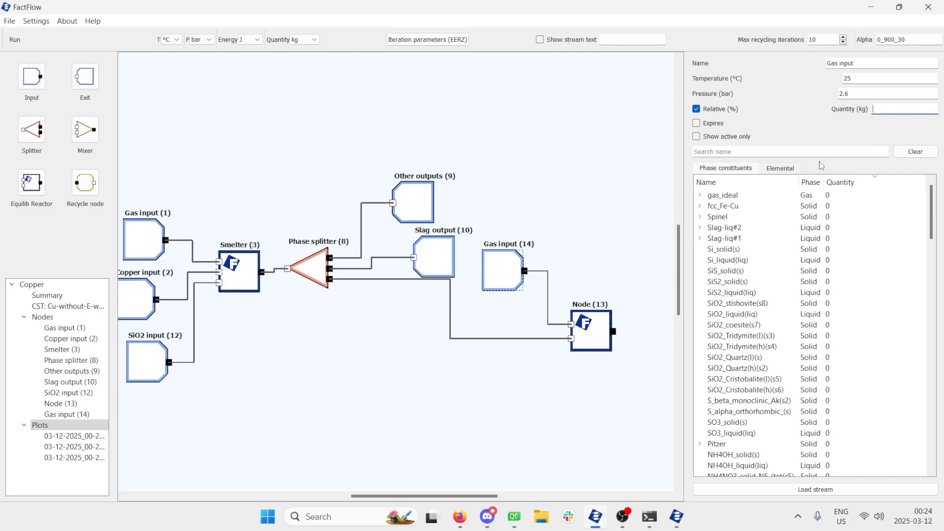
type("1<A>")
double_click(918, 43)
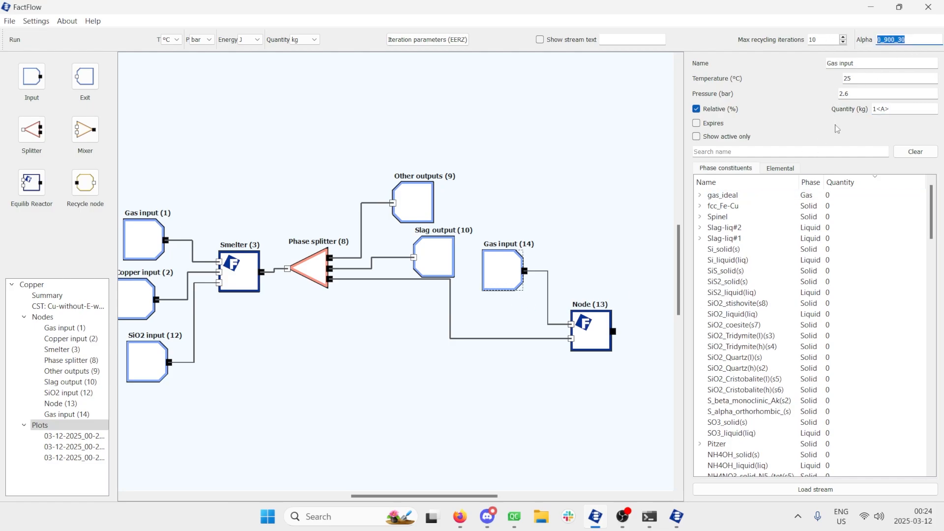
type("0_1")
Find O2 among the new Gas input's constituents and set its gas_ideal share to 43.24 %.
left_click(766, 196)
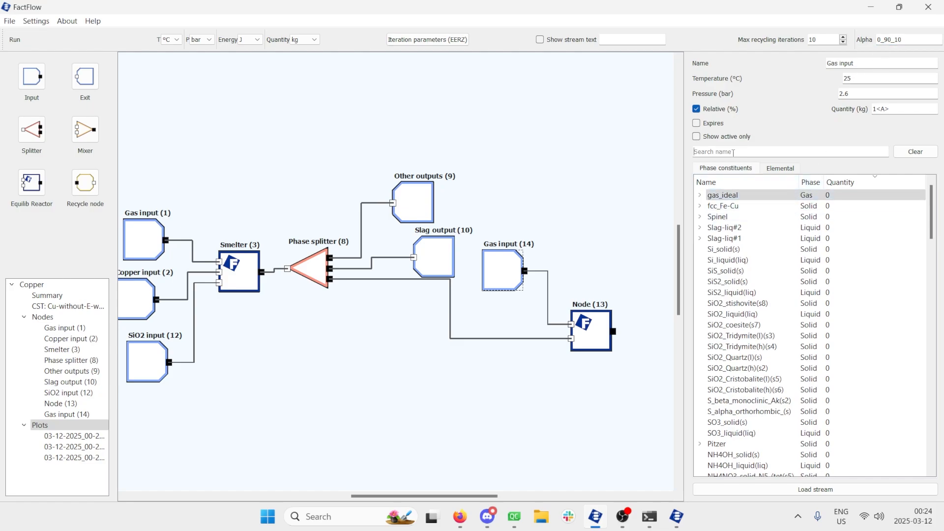
type("O2")
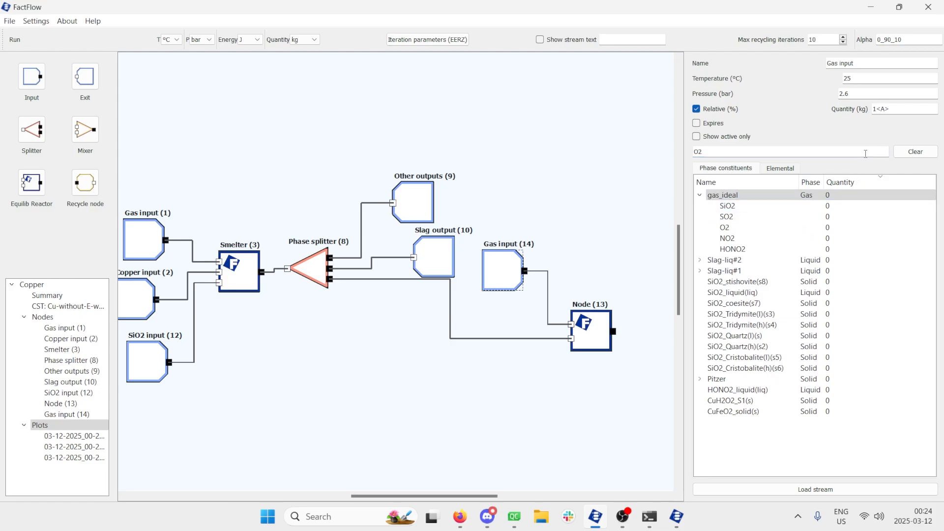
left_click(851, 228)
left_click(851, 227)
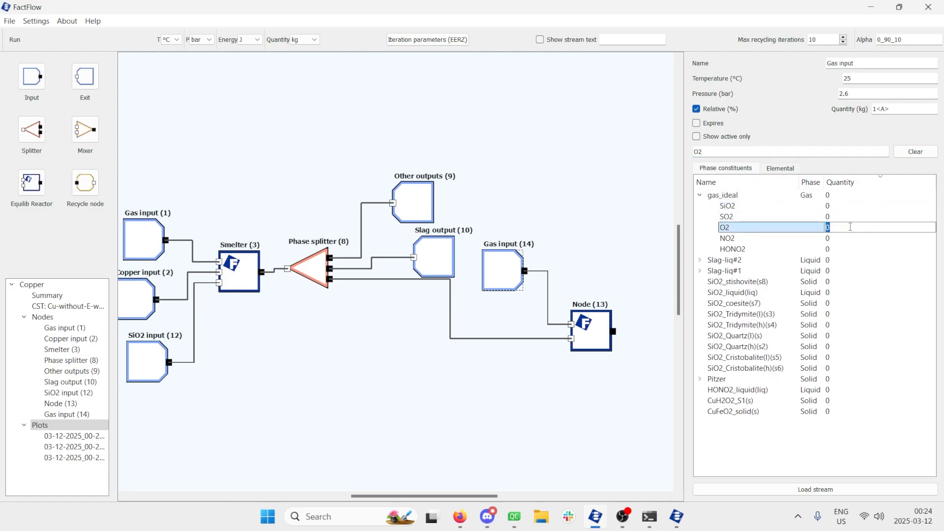
type("43.24")
key("Return")
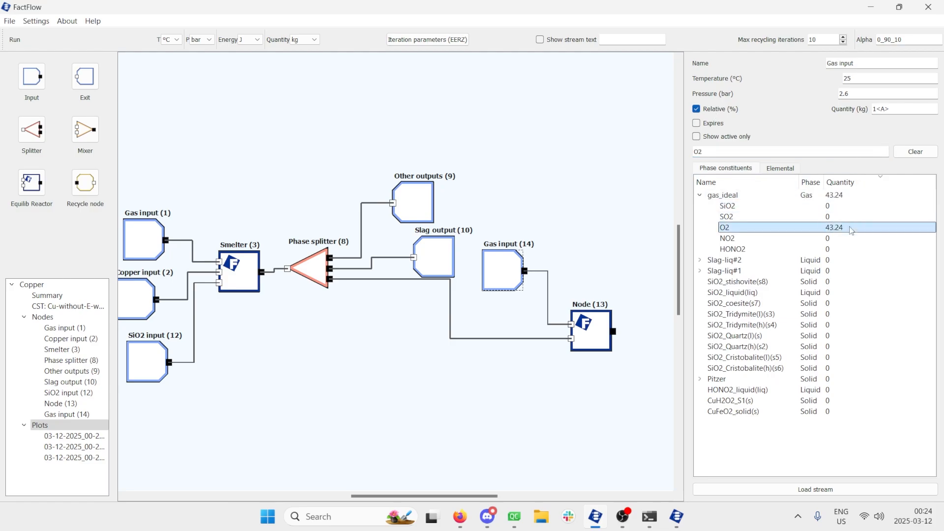
Find N2 among the new Gas input's constituents and set its gas_ideal share to 56.76 %.
key("Tab")
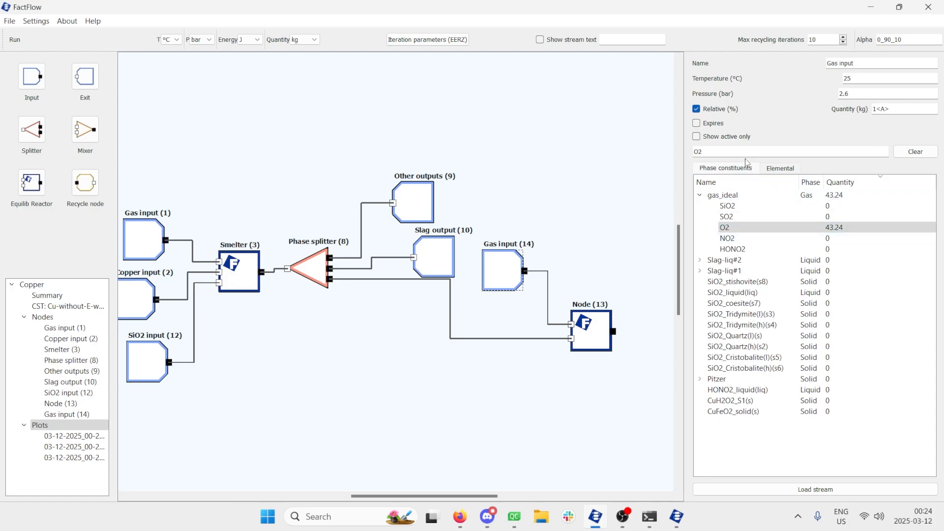
type("N2")
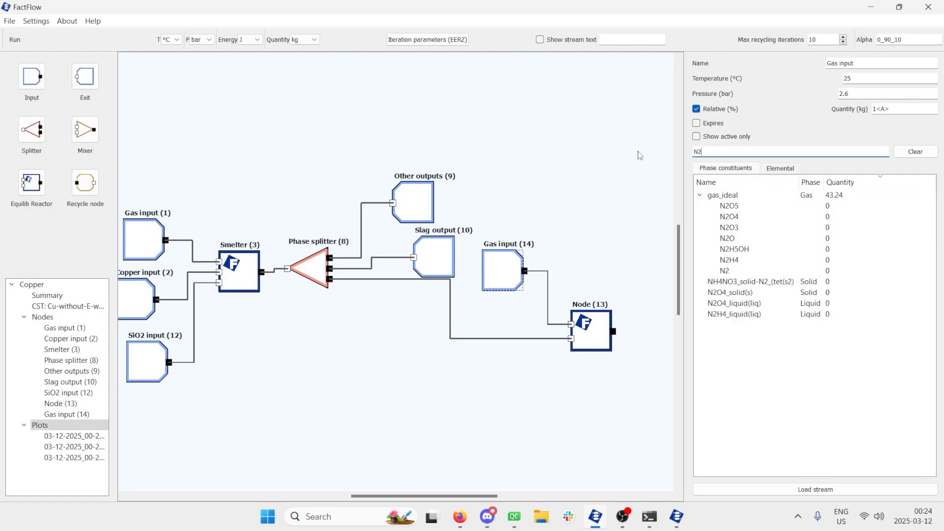
left_click(842, 270)
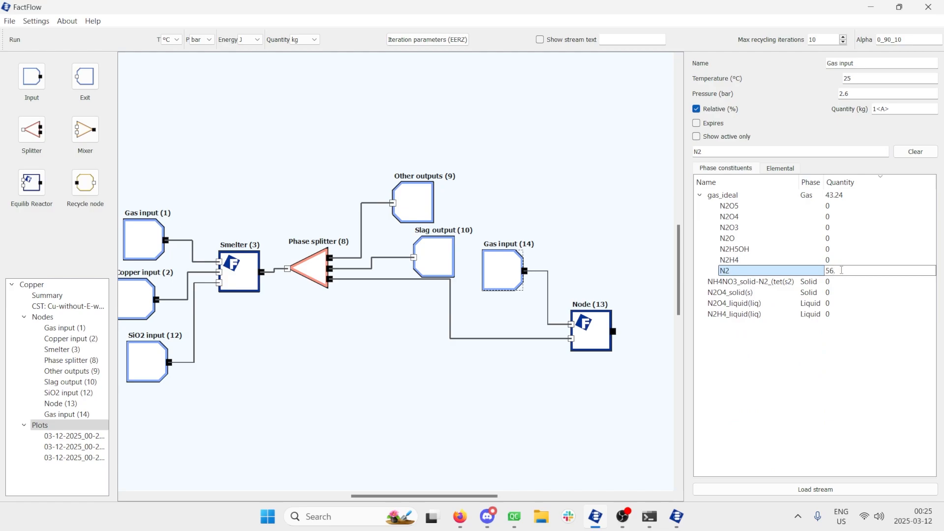
type("56.76")
key("Return")
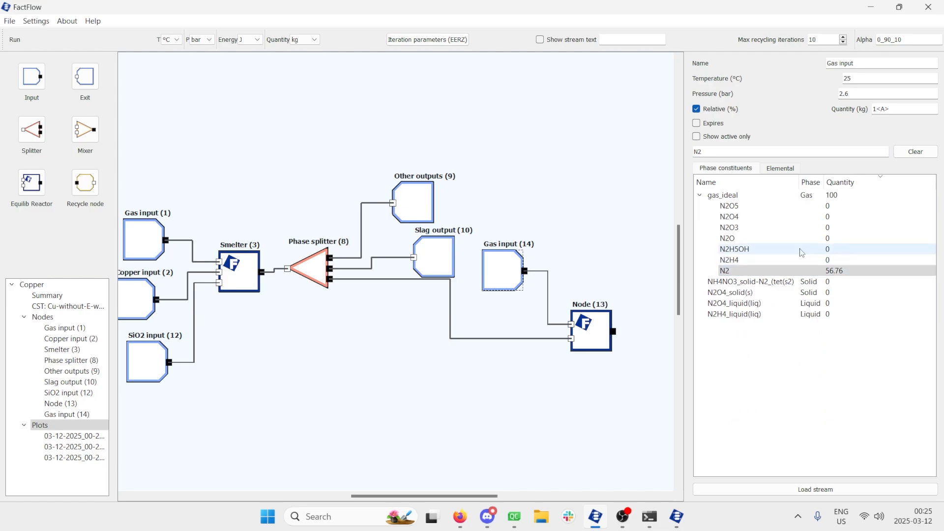
Clear the constituent search and show only the active constituents to check the new Gas input's composition.
key("Tab")
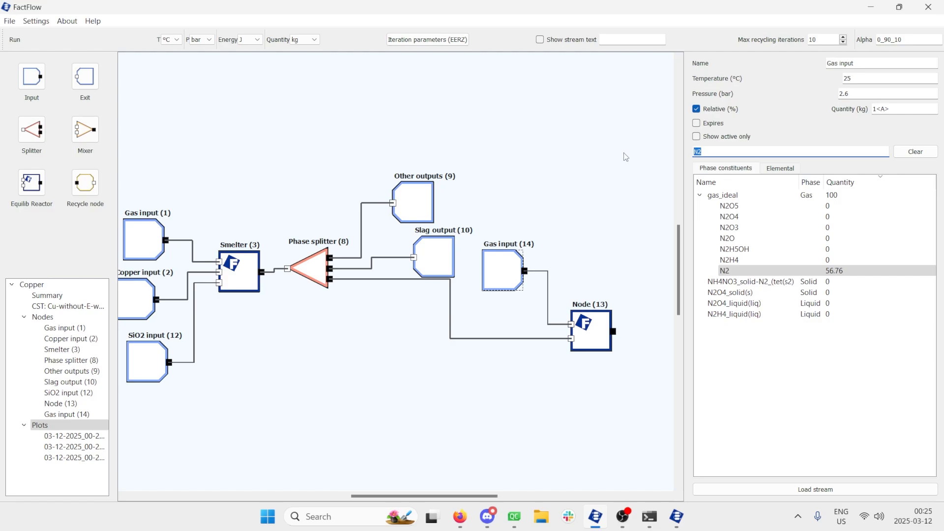
key("BackSpace")
left_click(719, 139)
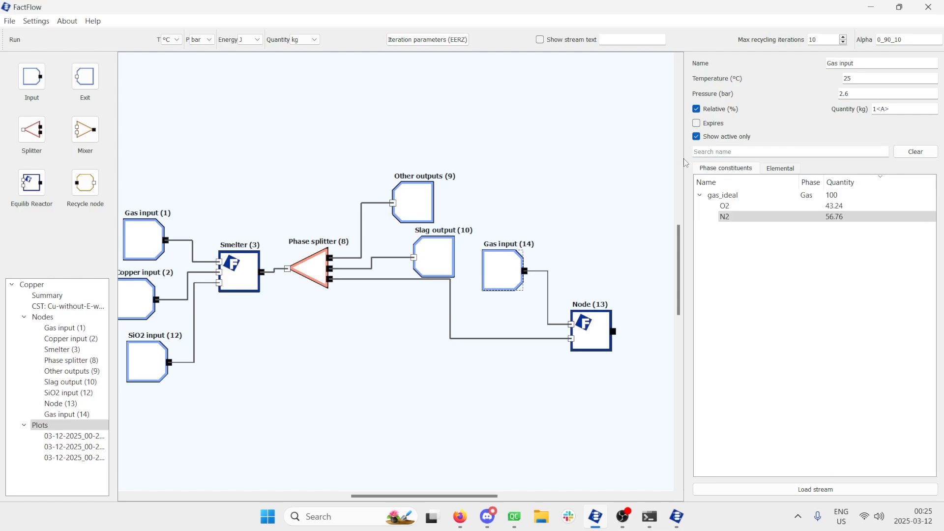
left_click(887, 197)
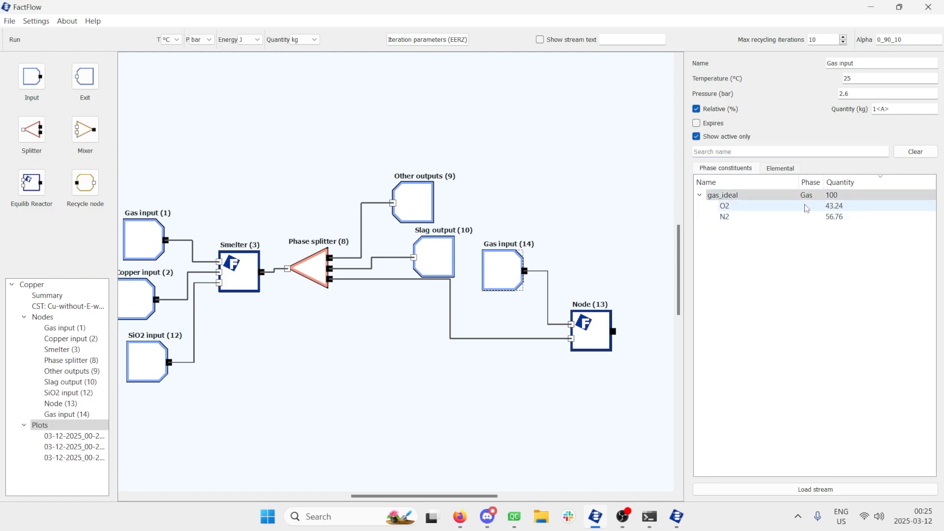
left_click(862, 208)
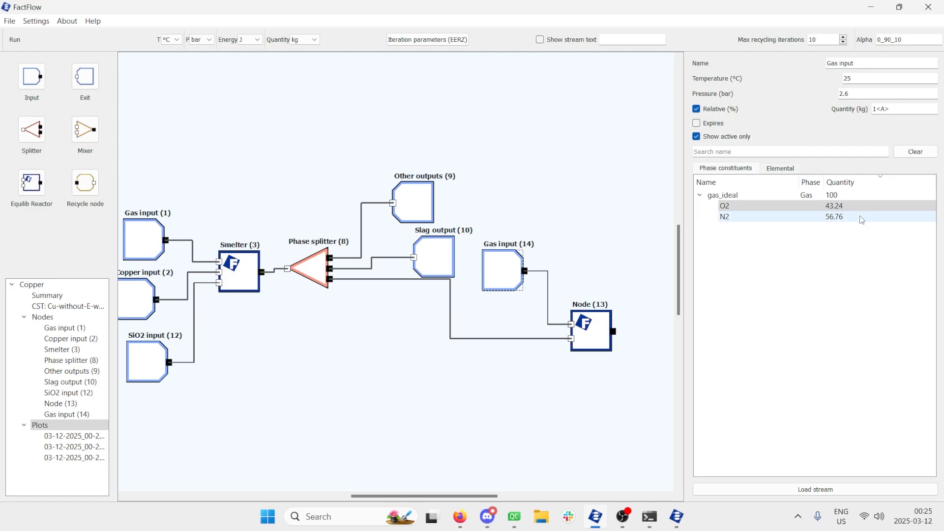
left_click(862, 219)
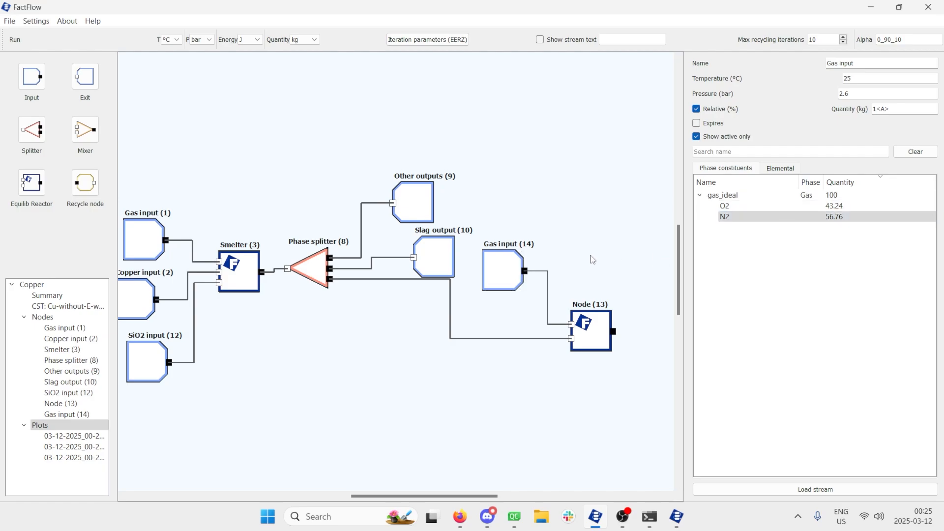
Move the new Gas input slightly down and bring the second reactor closer to it.
left_click_drag(513, 281, 507, 288)
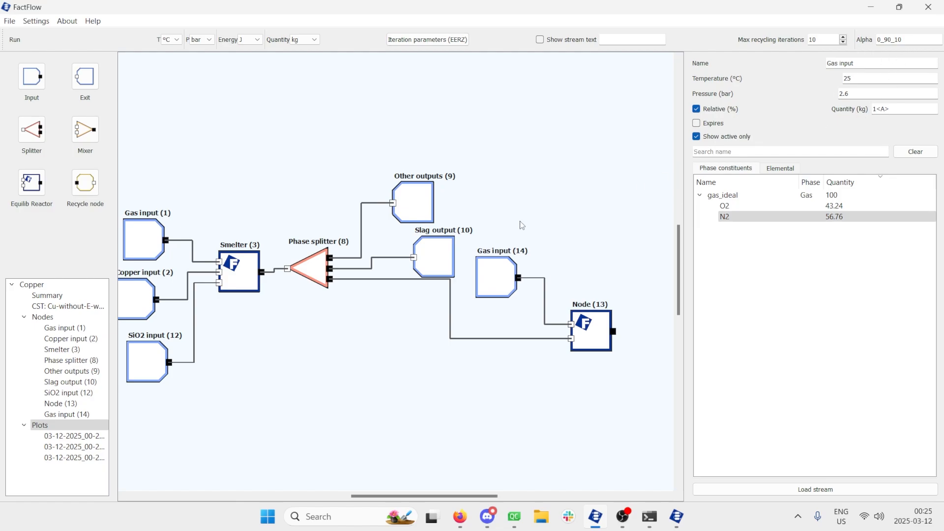
left_click(605, 336)
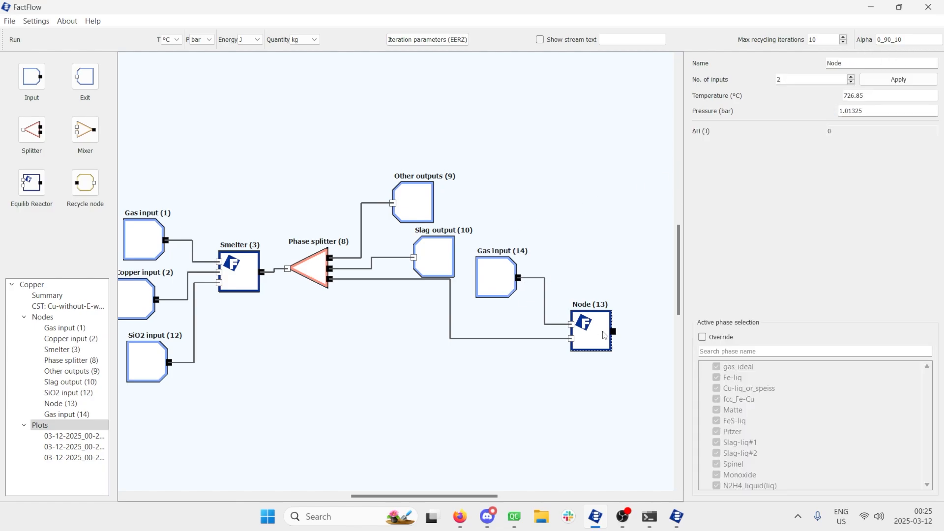
left_click_drag(592, 329, 570, 324)
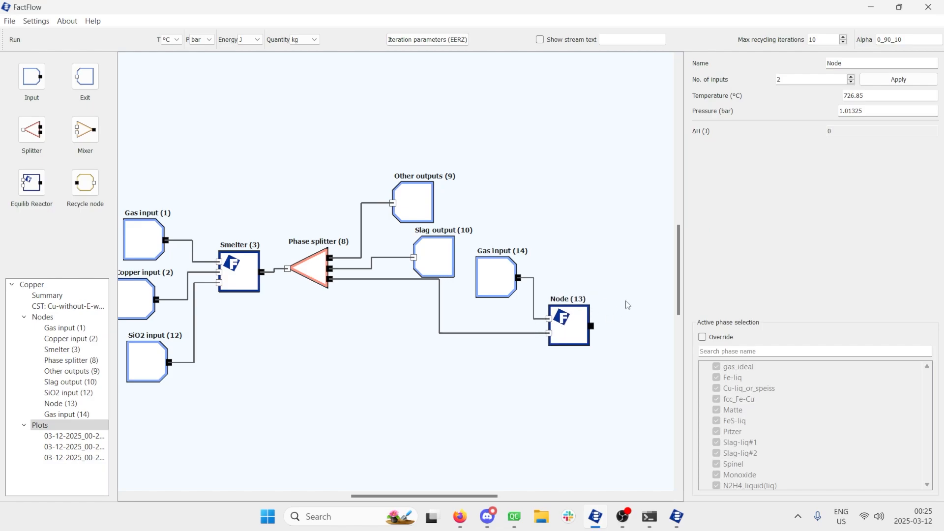
Name the second reactor Slag-forming reactor and run the flowsheet calculation.
key("Tab")
type("Slag-formin")
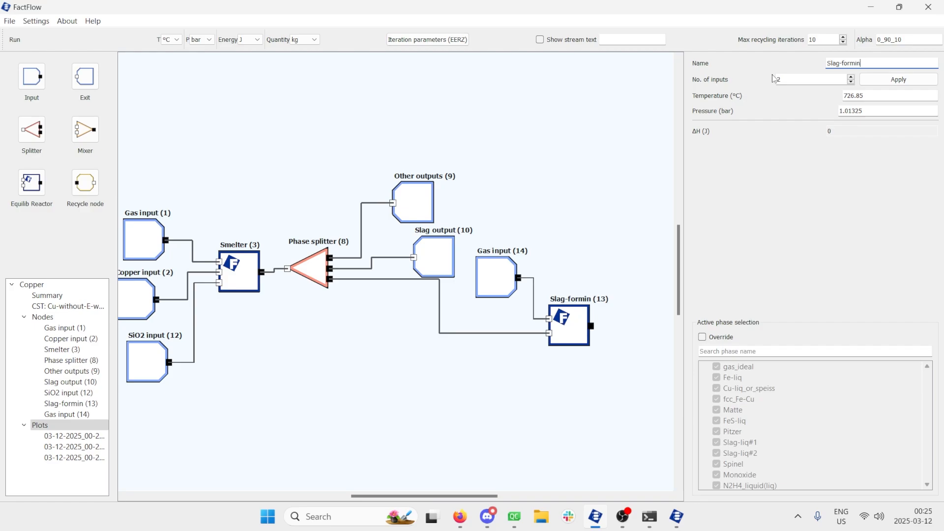
type("g reactor")
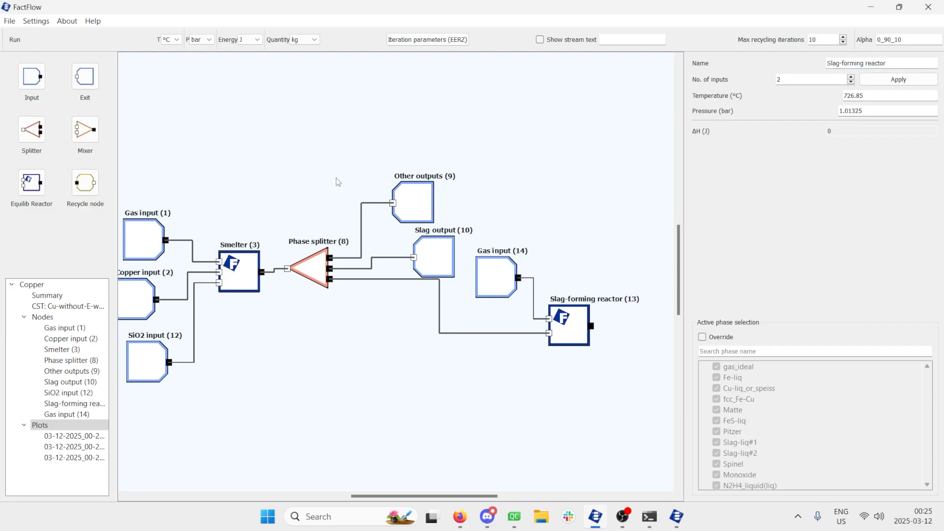
left_click(14, 39)
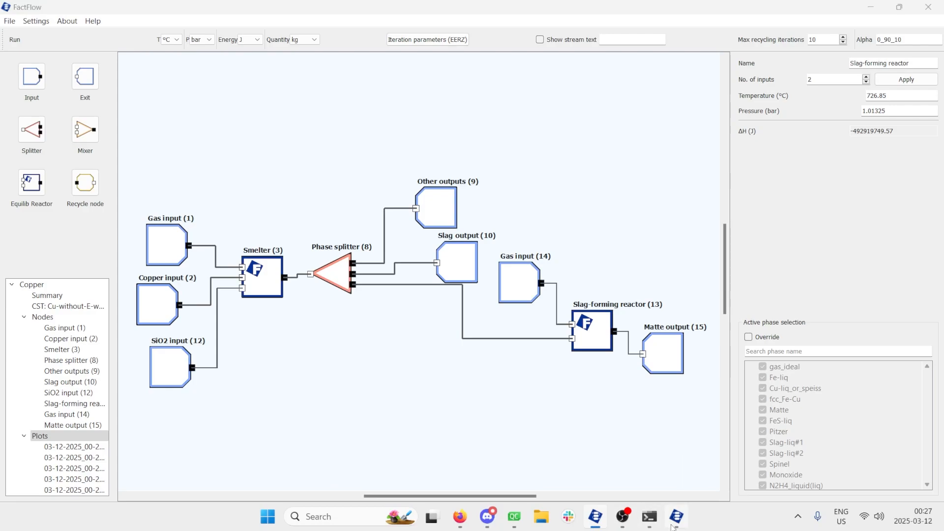
Set the Slag-forming reactor to 1250 °C and 2.6 bar, and rerun the flowsheet calculation.
left_click(601, 337)
left_click_drag(884, 96, 825, 117)
type("1250")
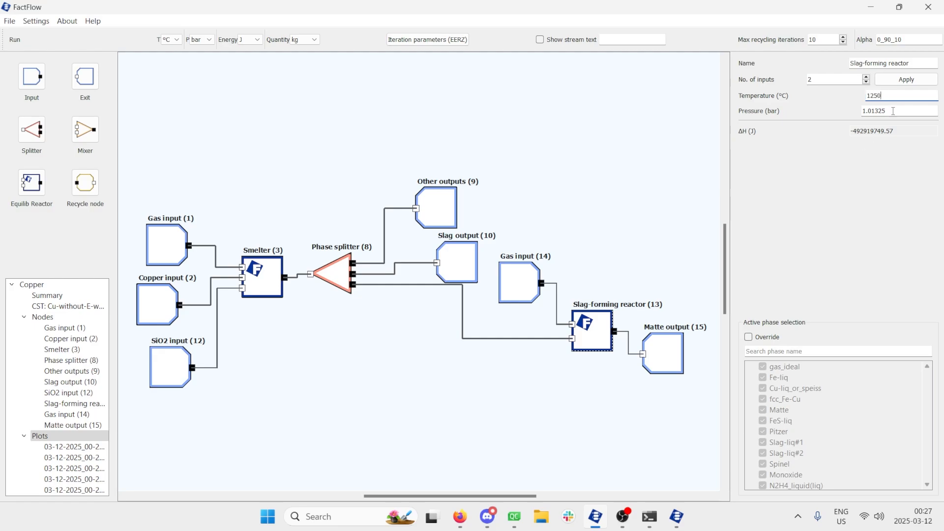
key("Tab")
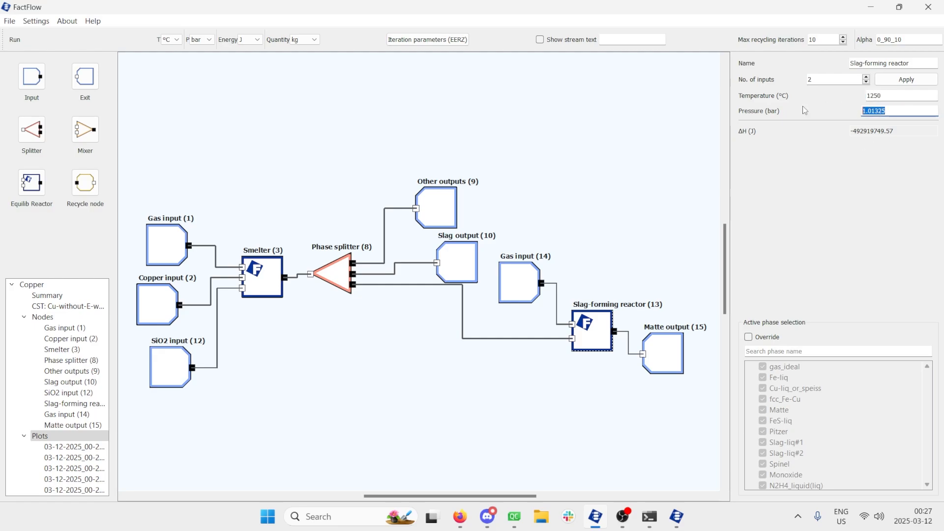
type("2.6")
left_click(615, 295)
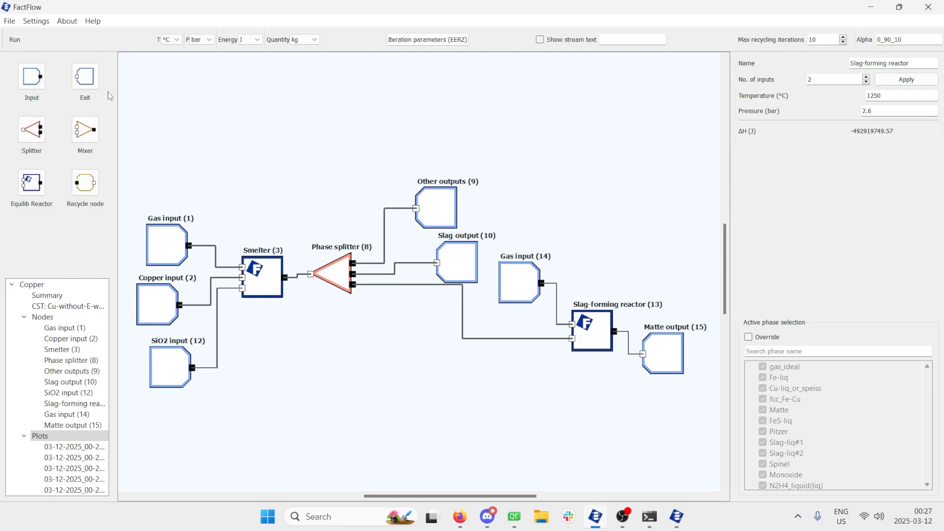
left_click(15, 40)
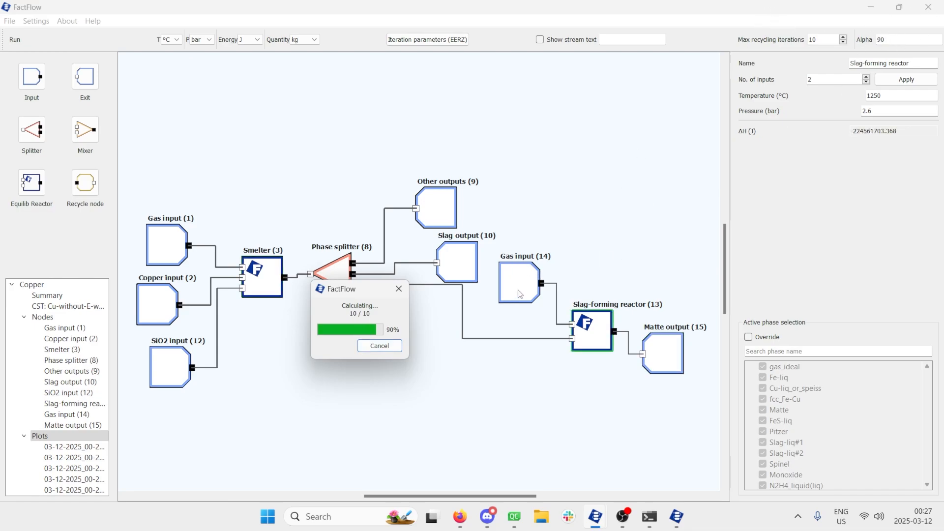
Expand the Matte phase in the Matte output's results and plot its quantity against Alpha.
left_click(676, 361)
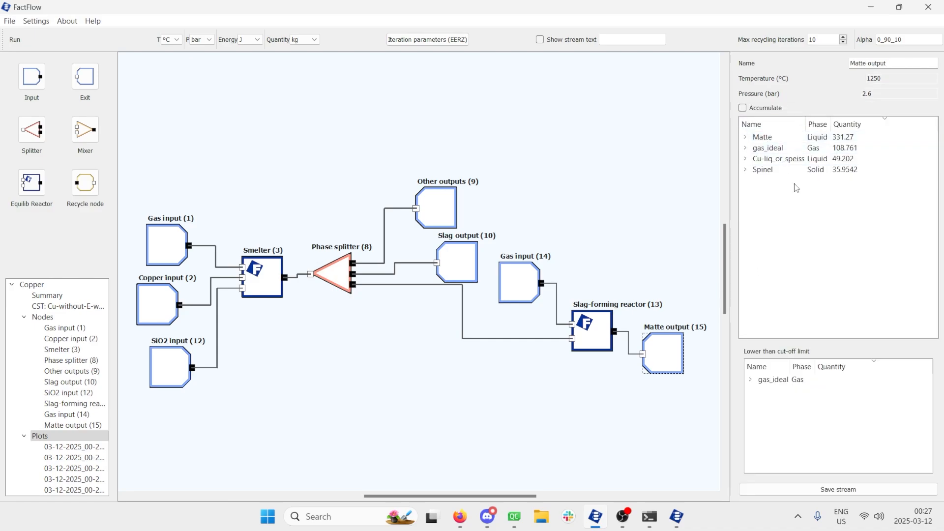
left_click(766, 139)
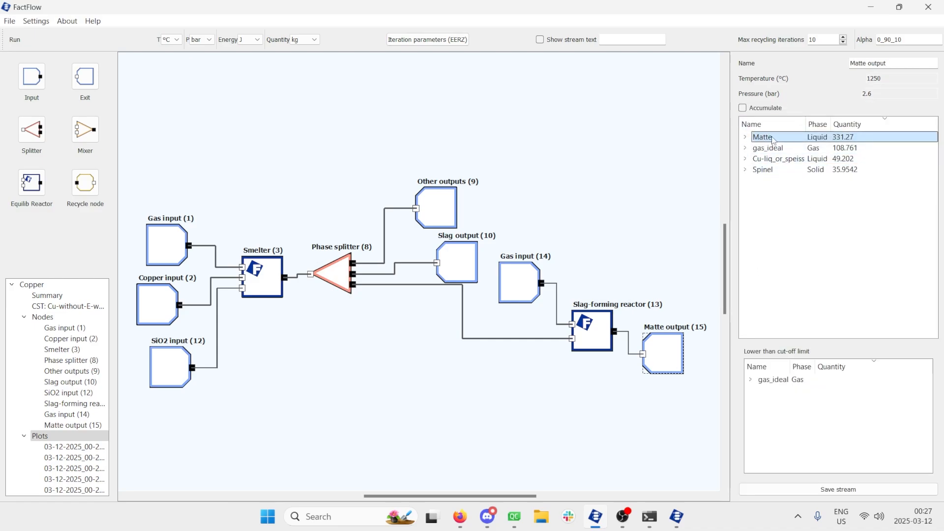
double_click(773, 138)
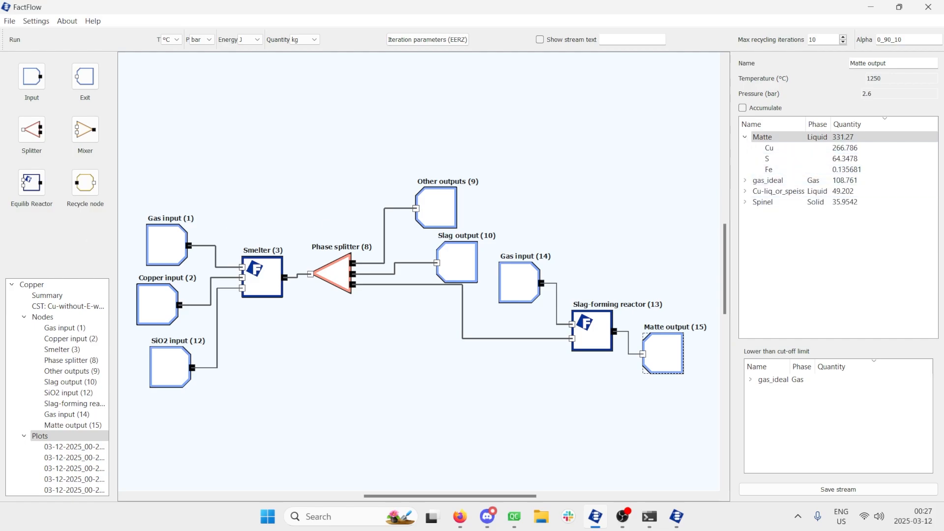
left_click(677, 517)
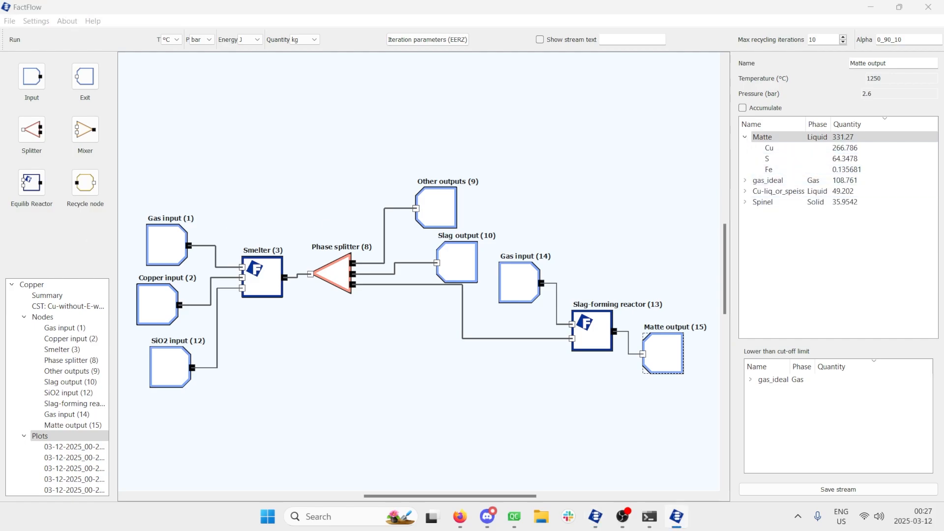
right_click(819, 140)
left_click(839, 147)
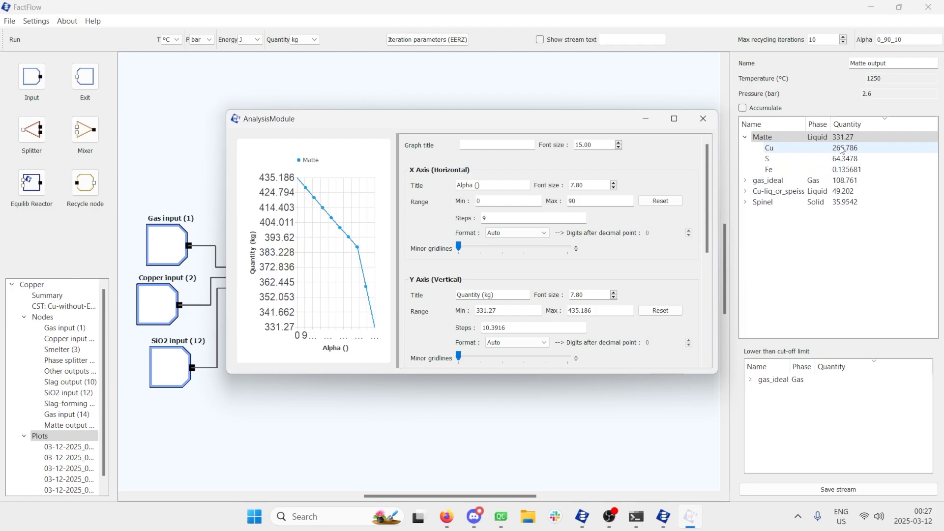
Enlarge the Matte quantity chart to examine its trend against Alpha, and close the plot without saving.
left_click_drag(411, 123, 318, 135)
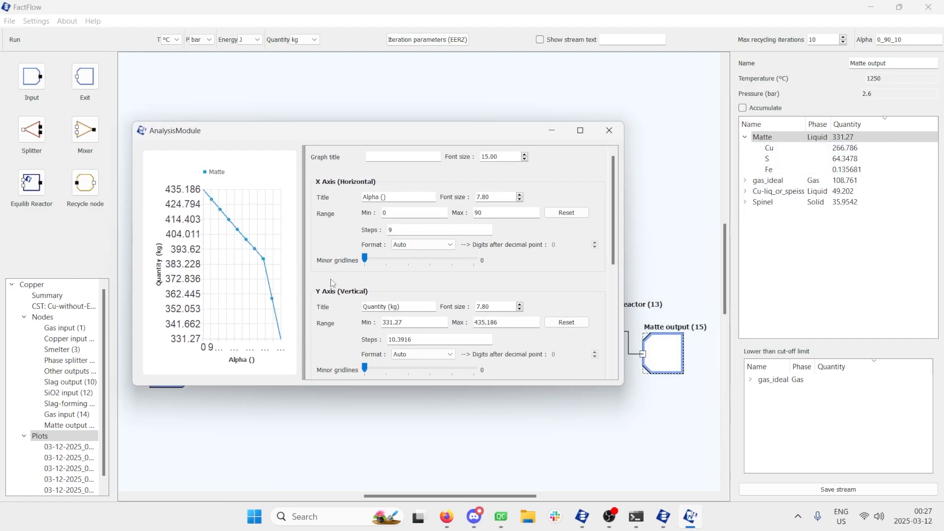
left_click_drag(301, 267, 529, 289)
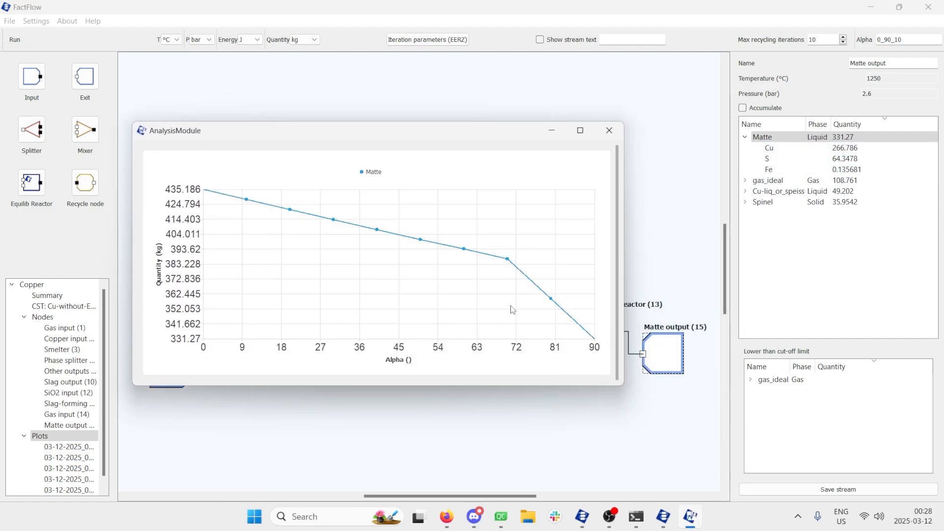
left_click(609, 131)
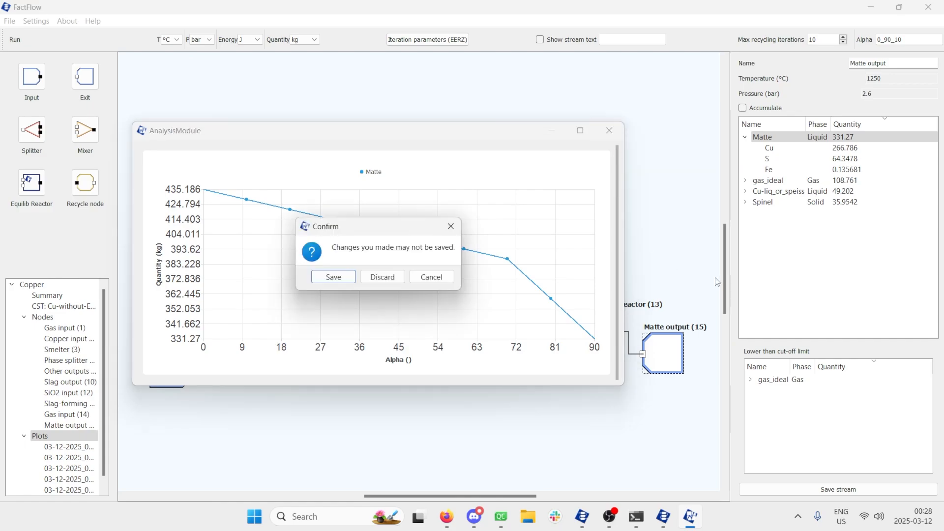
left_click(382, 276)
Plot the Cu, S and Fe quantities within the Matte phase against Alpha and maximize the chart.
left_click(777, 148)
left_click(790, 149)
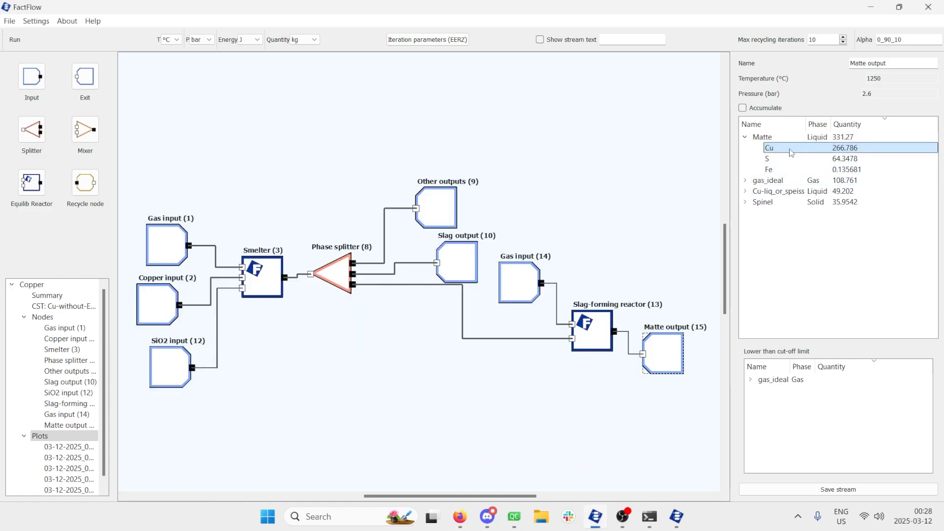
mouse_move(790, 151)
left_mouse_down()
mouse_move(791, 180)
mouse_move(793, 156)
mouse_move(809, 171)
mouse_move(793, 167)
left_mouse_up()
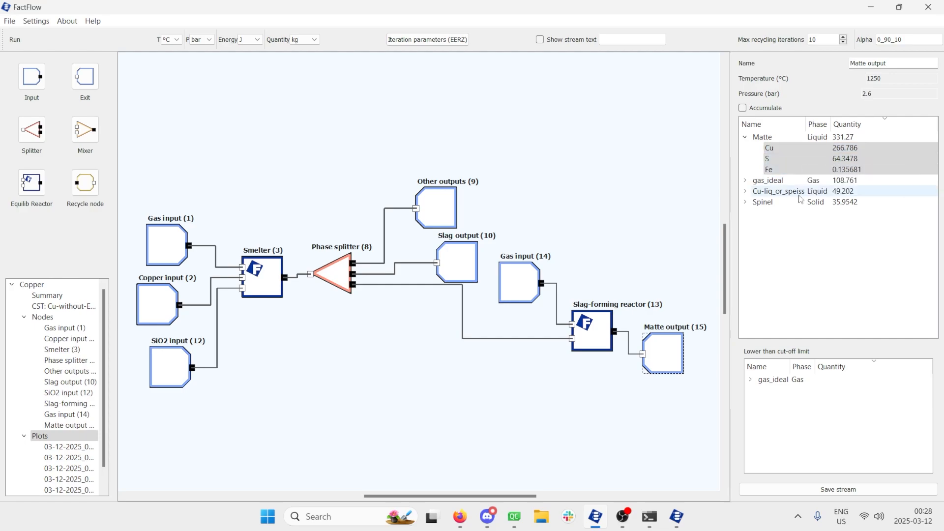
left_click(675, 119)
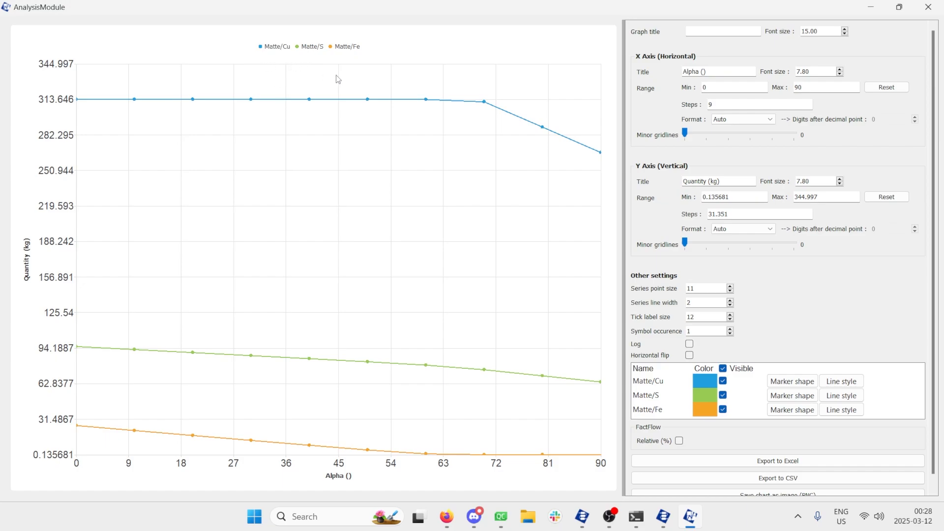
Examine the Matte constituents chart in relative percent, and close the plot without saving.
left_click(680, 441)
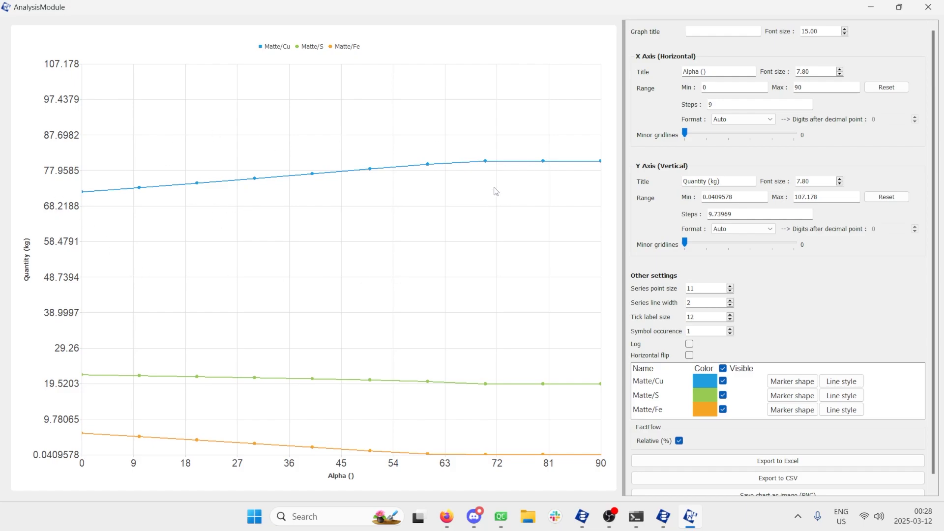
left_click(930, 5)
left_click(476, 274)
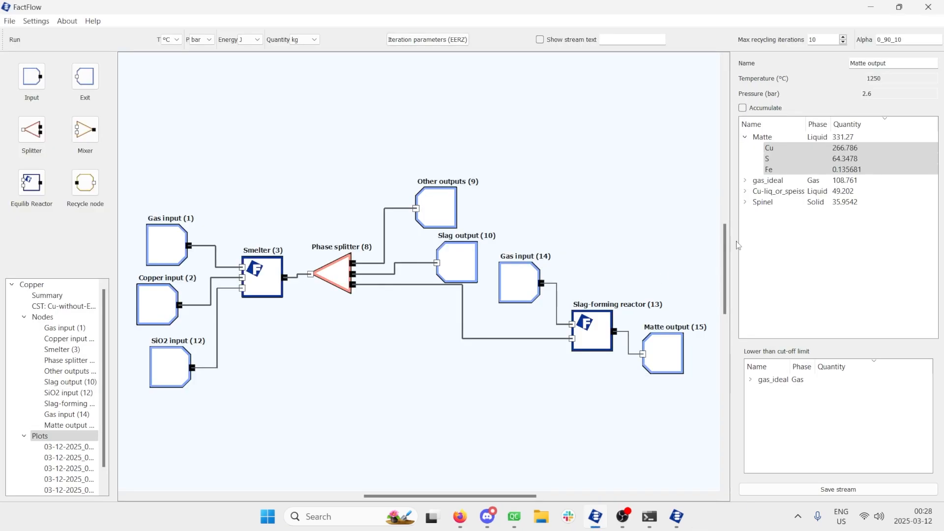
Widen the flowsheet canvas and move the Other outputs and Slag output nodes closer to the Phase splitter.
left_click_drag(732, 223, 754, 224)
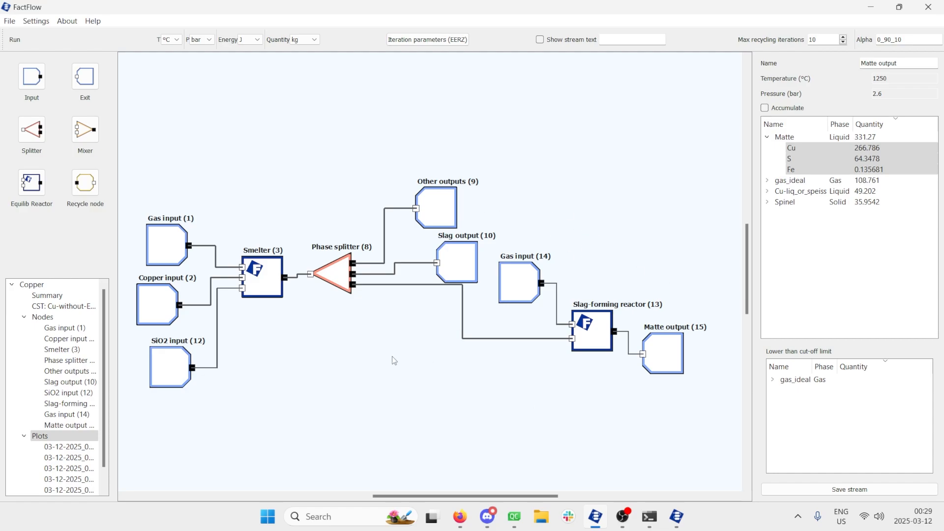
left_click_drag(431, 211, 408, 205)
left_click_drag(458, 262, 416, 258)
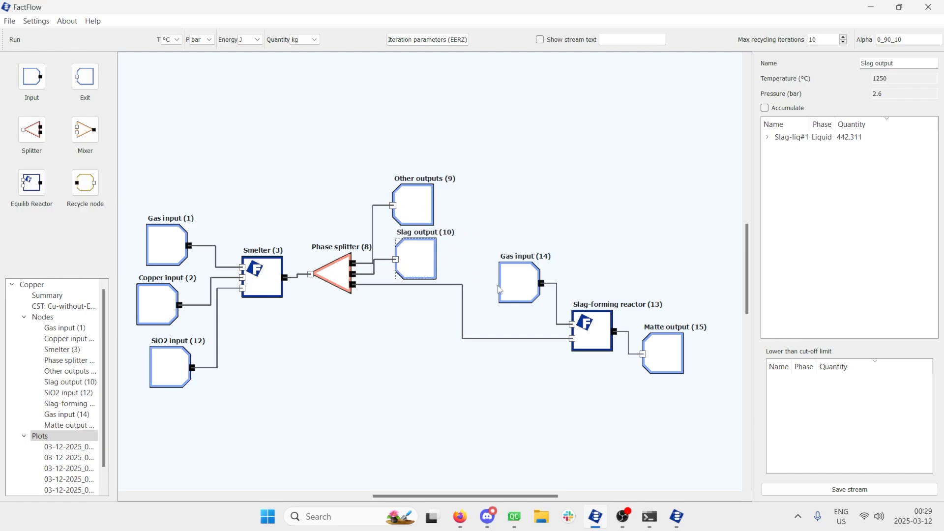
Move the second Gas input and the Slag-forming reactor up, and place the Matte output directly beside the reactor.
left_click_drag(517, 295, 490, 238)
left_click_drag(585, 344, 574, 291)
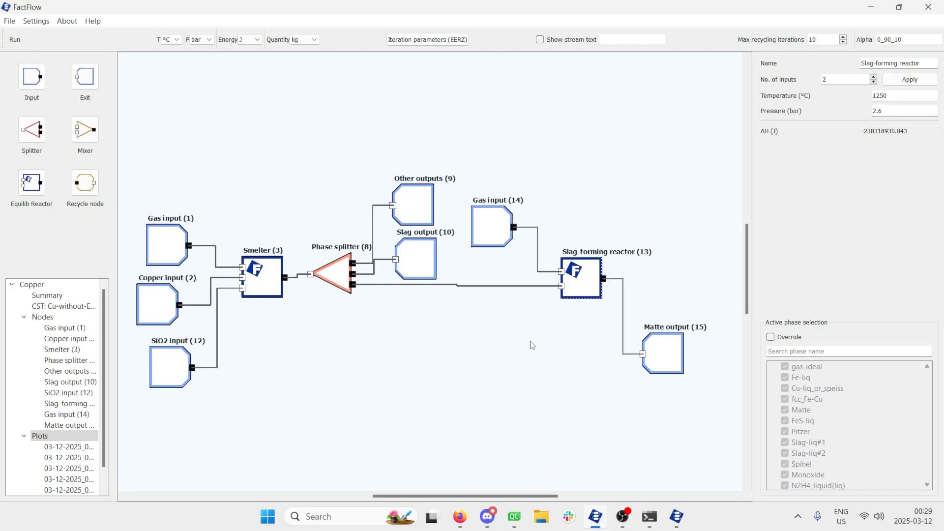
left_click_drag(532, 344, 493, 365)
left_click_drag(462, 259, 462, 241)
left_click_drag(620, 370, 614, 297)
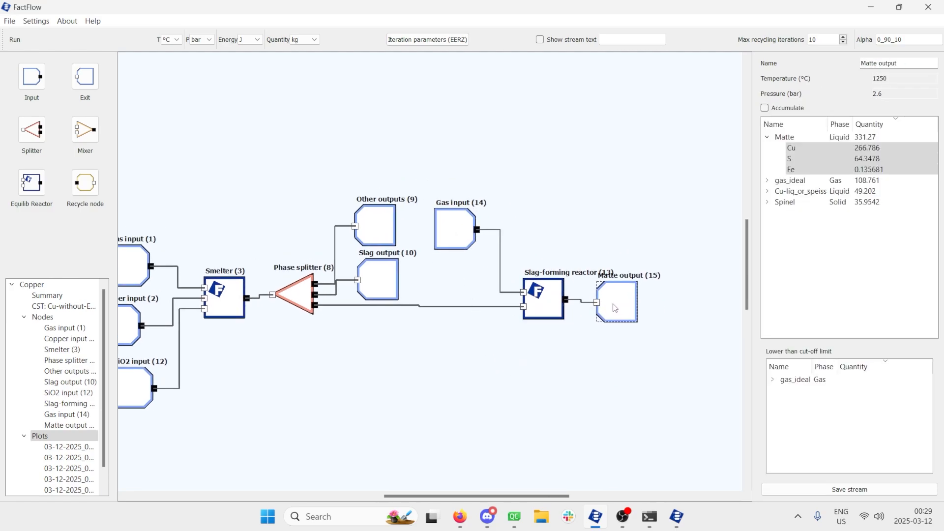
left_click_drag(466, 360, 524, 354)
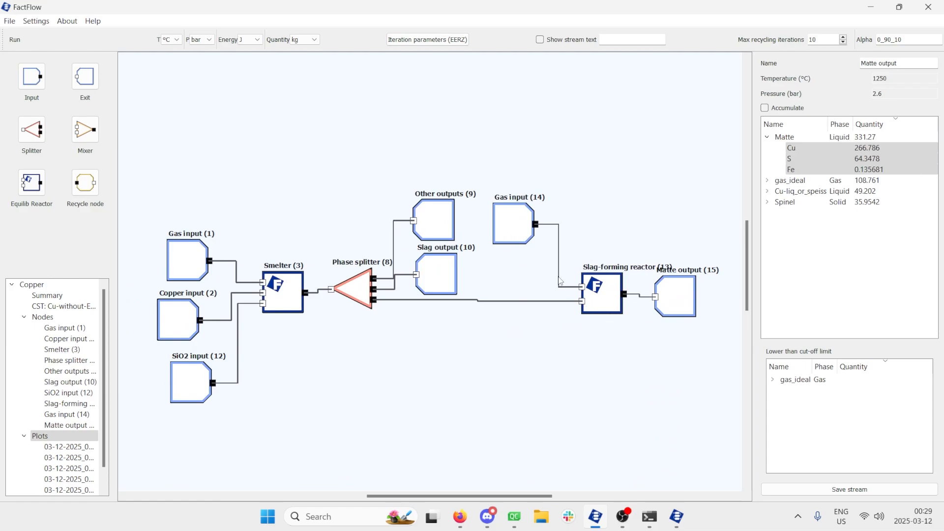
Rename the Slag-forming reactor as Converter.
left_click(595, 291)
left_click_drag(928, 65, 800, 56)
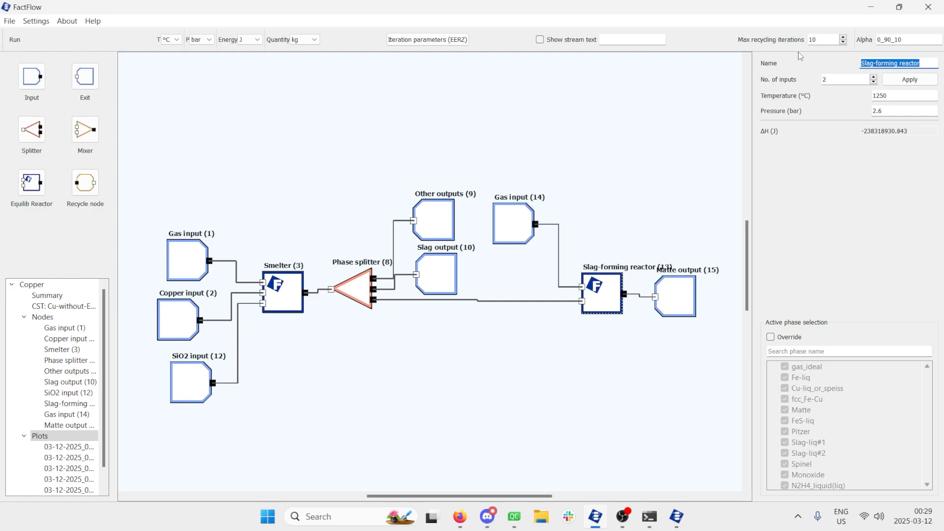
type("Converter\\")
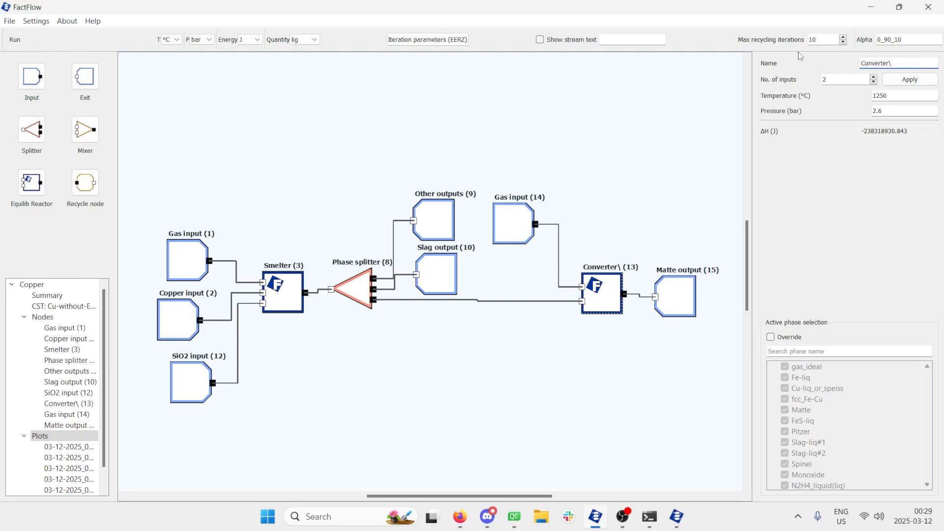
key("BackSpace")
Add a new input node directly below the second Gas input, aligned with it.
left_click_drag(44, 80, 582, 301)
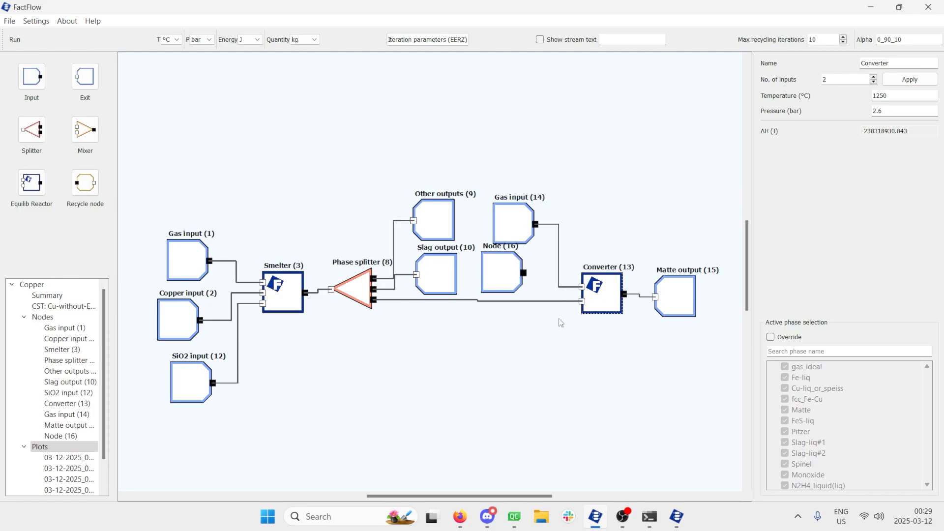
left_click_drag(509, 273, 521, 276)
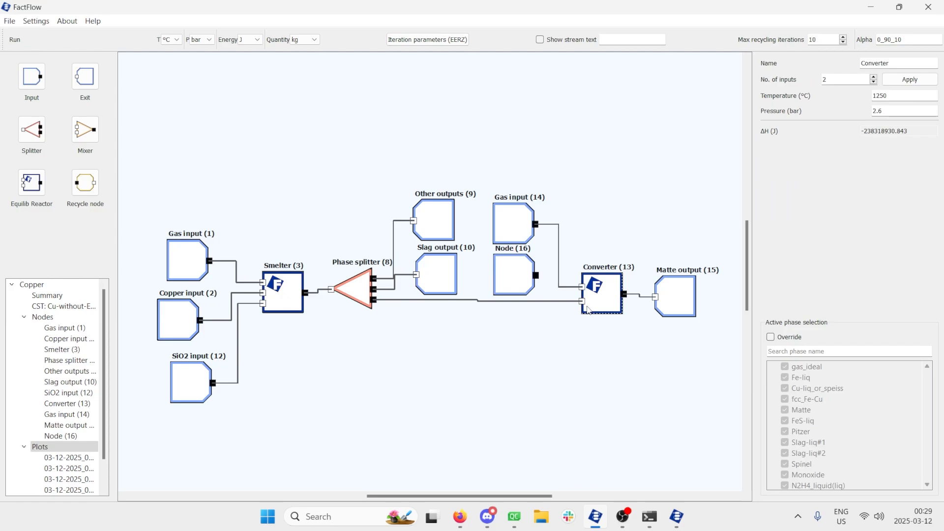
left_click(510, 269)
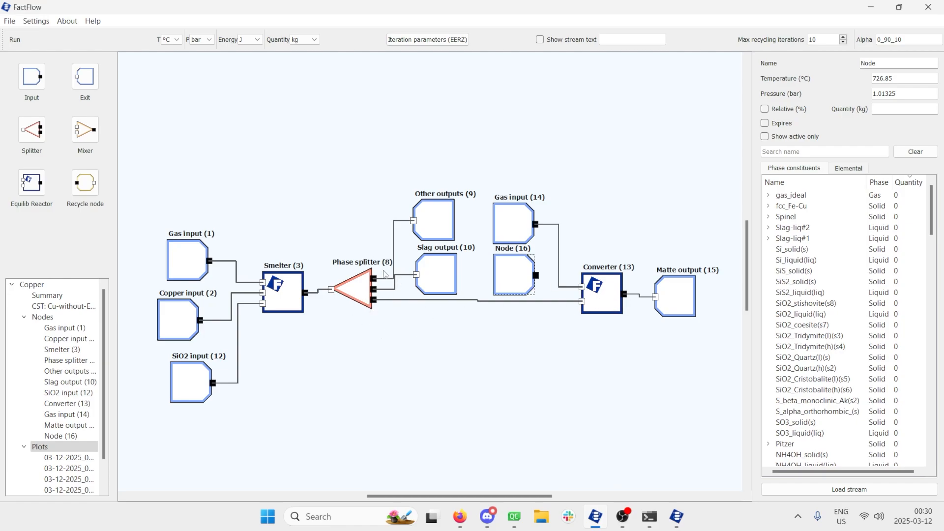
Give the Converter 3 inputs, connecting the new input node to the second and the splitter's matte stream to the third.
left_click(610, 306)
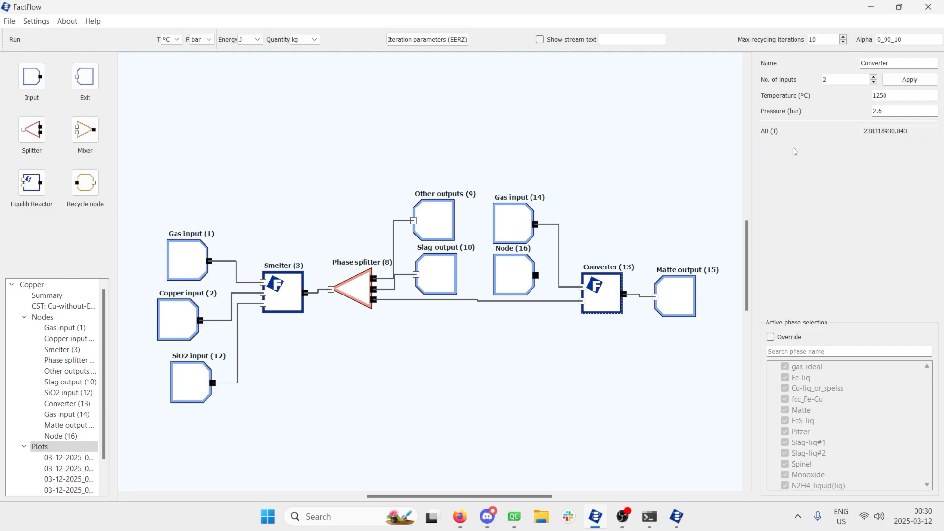
left_click(874, 79)
left_click(909, 81)
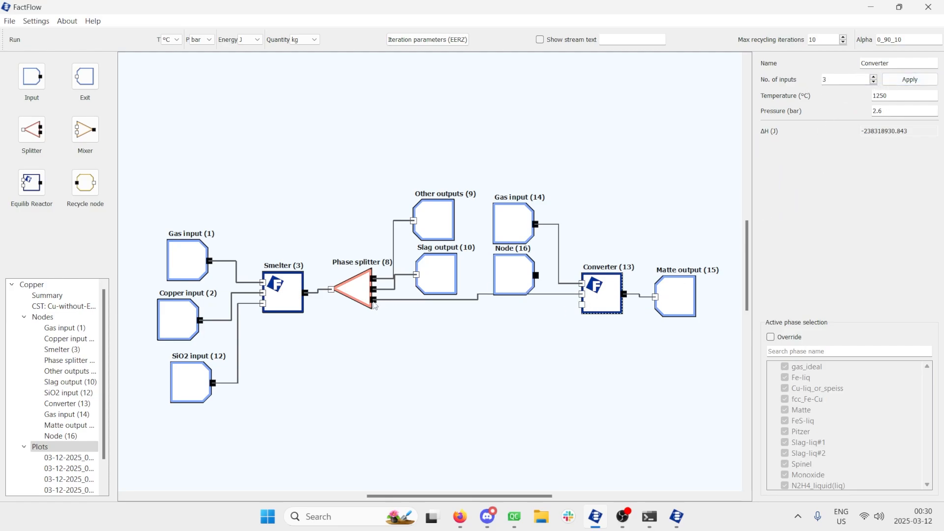
left_click_drag(373, 301, 583, 306)
left_click_drag(536, 276, 515, 279)
Name the new input node feeding the Converter SiO2 input.
left_click_drag(909, 40, 869, 39)
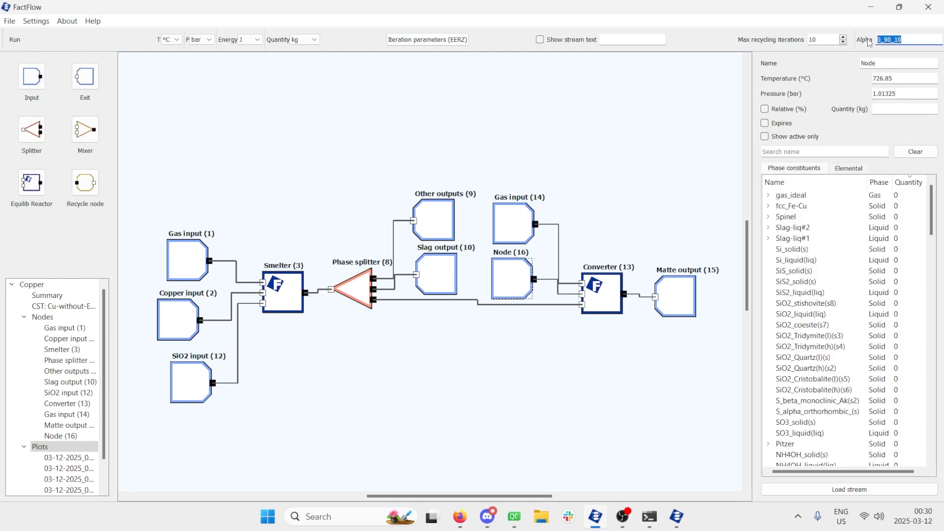
double_click(869, 63)
type("SiO")
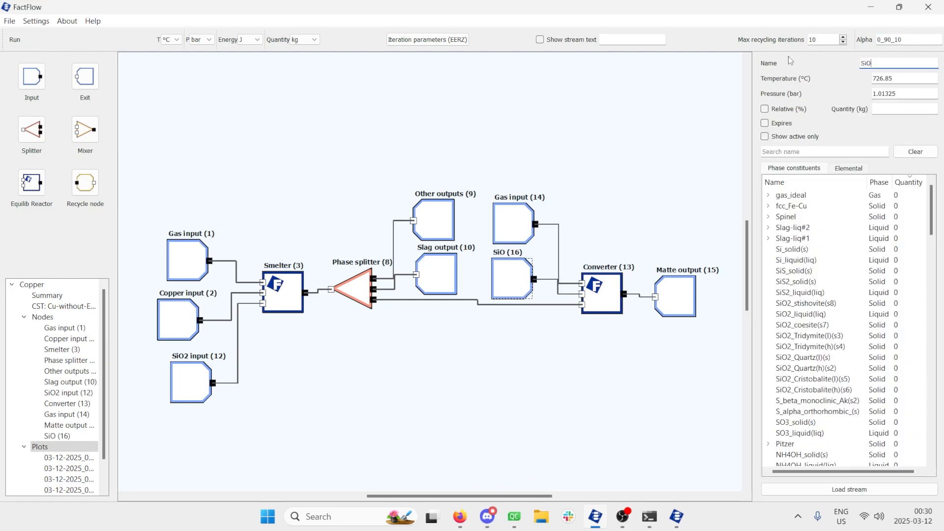
type("2 input\\")
left_click(615, 290)
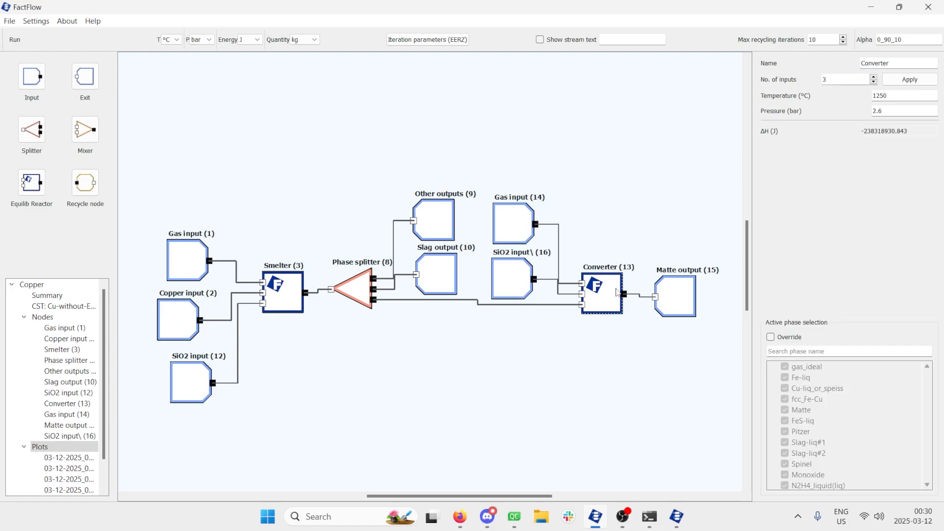
left_click(510, 279)
left_click(895, 66)
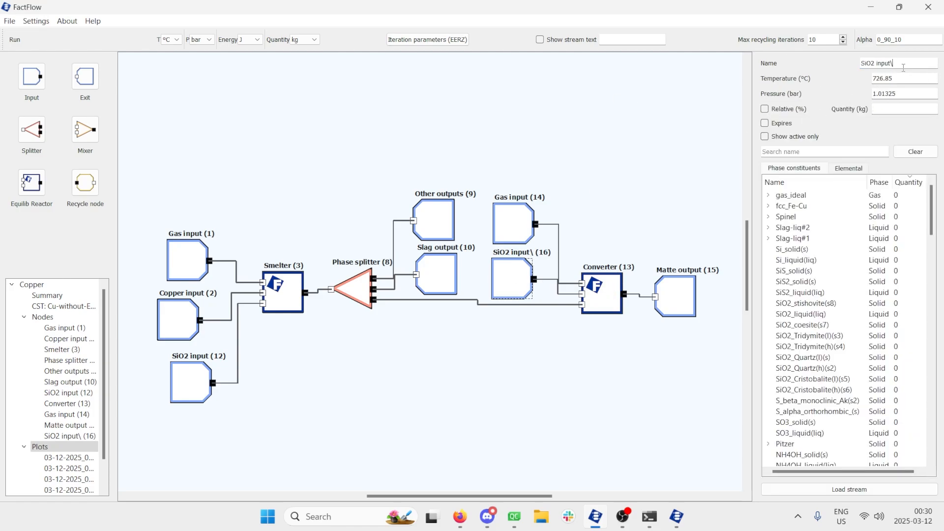
key("BackSpace")
Set the Converter's SiO2 input to 25 °C and 1 bar.
key("Tab")
type("25")
key("Tab")
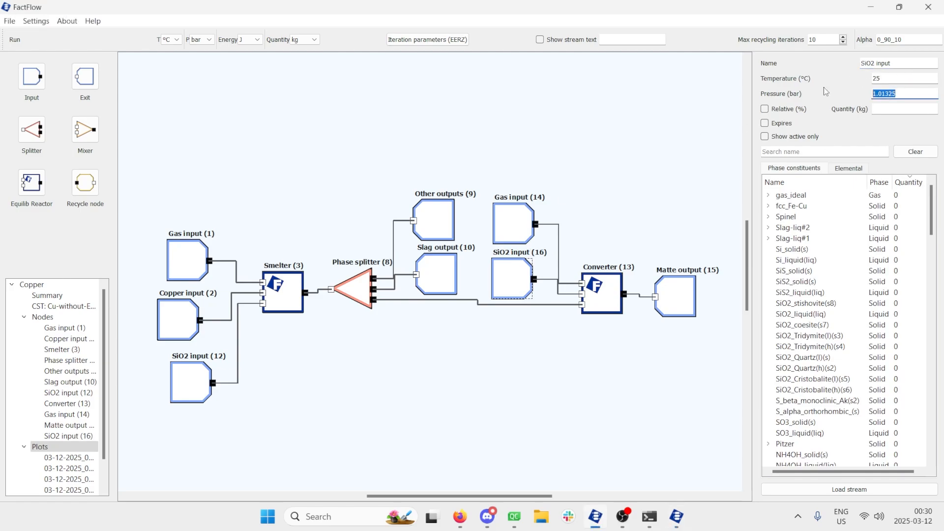
type("1")
left_click(890, 109)
Find SiO2 among the phase constituents, set SiO2_Quartz(l)(s) to 17 kg, and clear the search to show only active constituents.
left_click(805, 155)
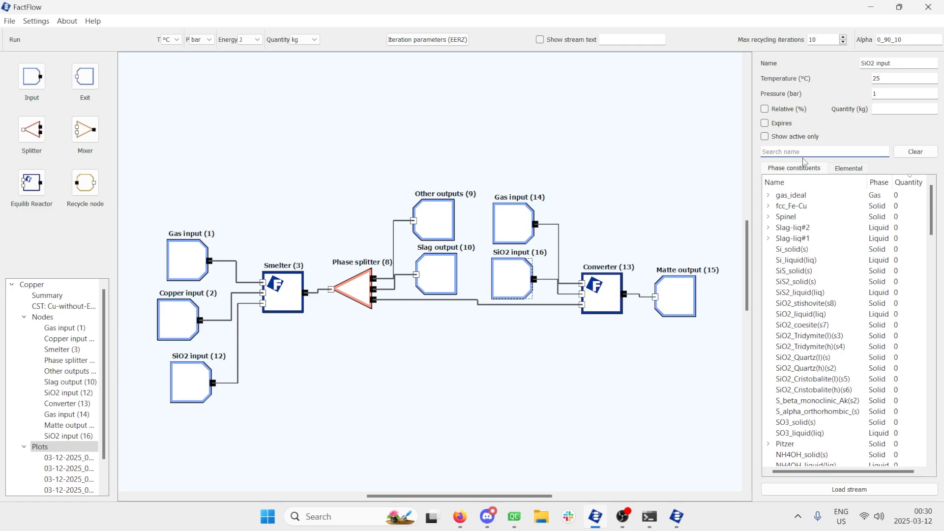
type("SiO2")
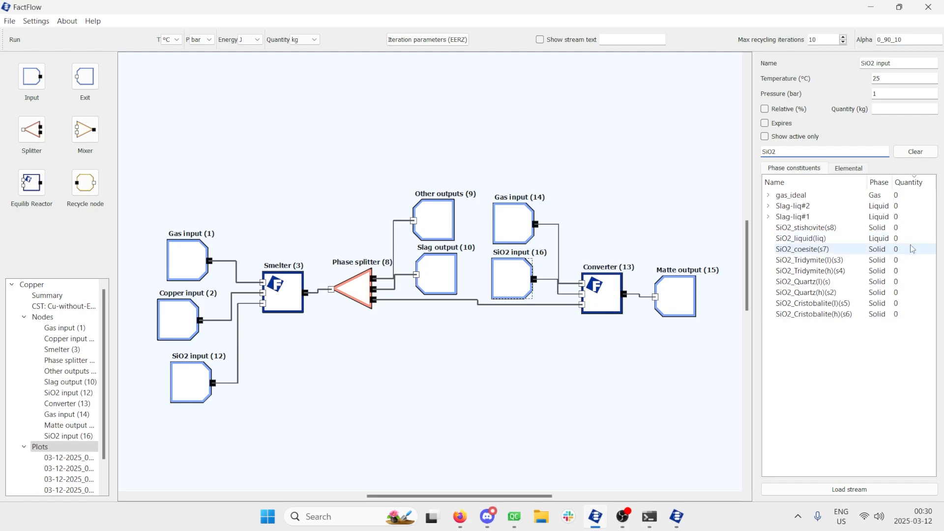
double_click(909, 283)
type("1")
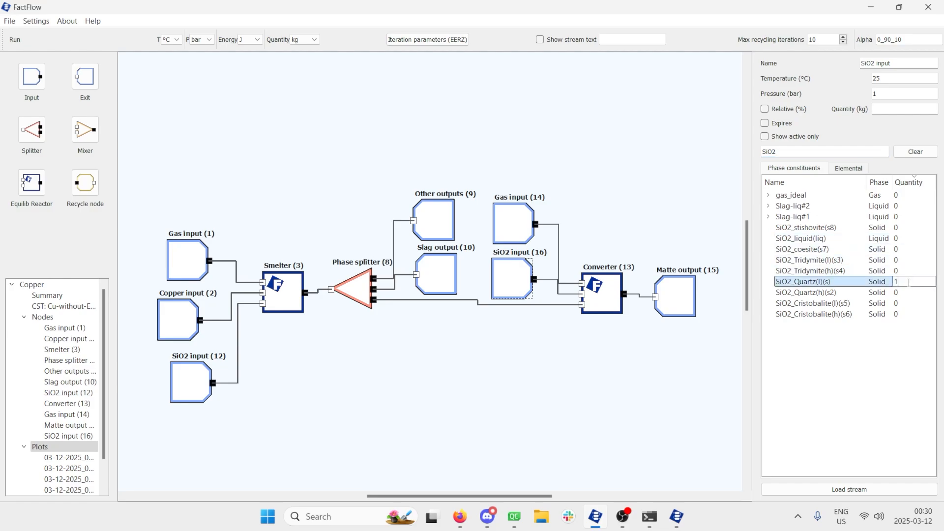
type("7")
key("Return")
left_click(807, 137)
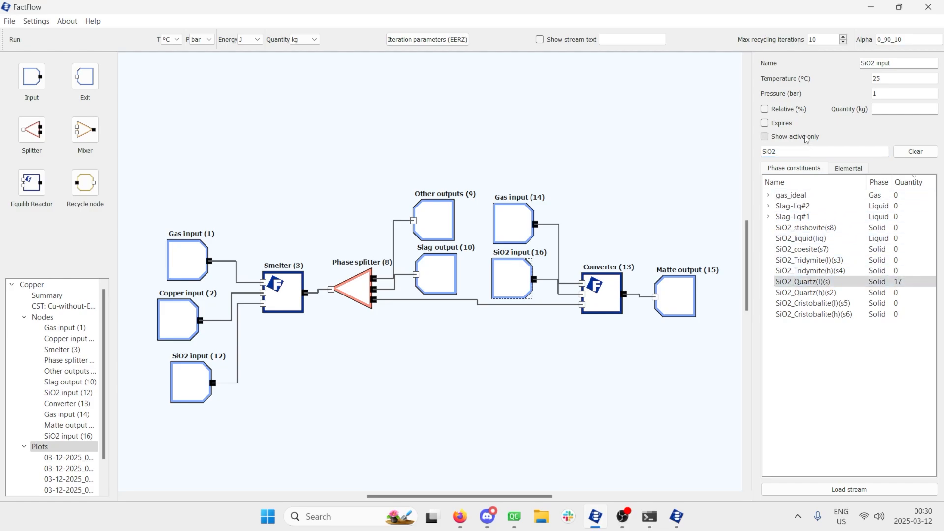
left_click(915, 152)
left_click(816, 249)
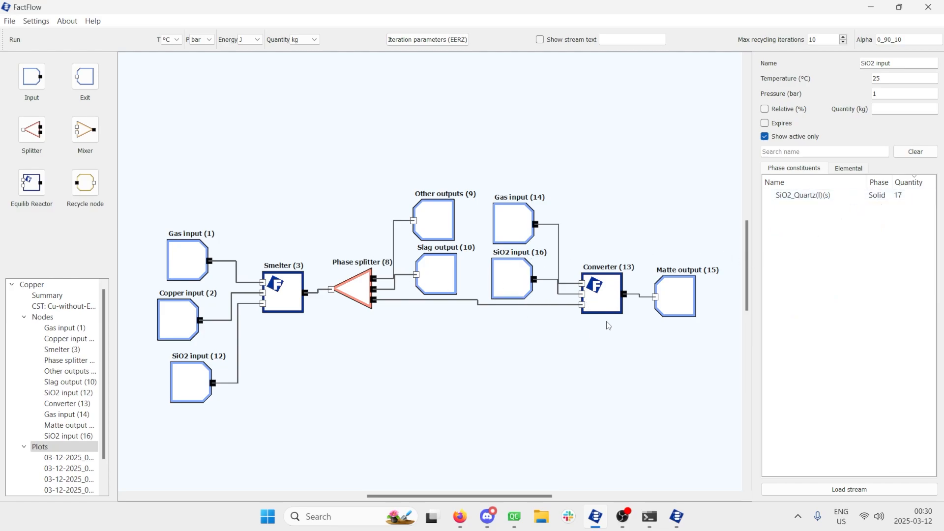
Replace the Matte output with a splitter connected to the Converter's outlet.
scroll(609, 326, "up", 4)
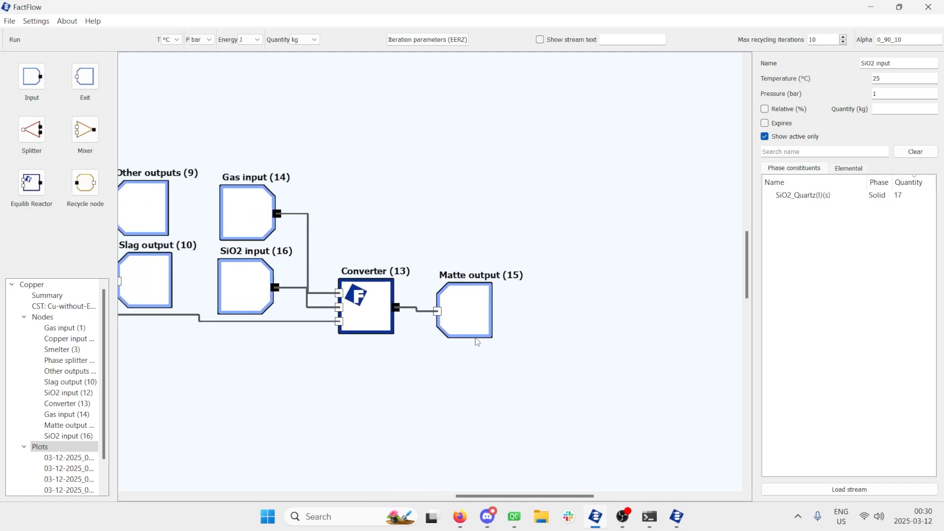
left_click(414, 319)
key("Delete")
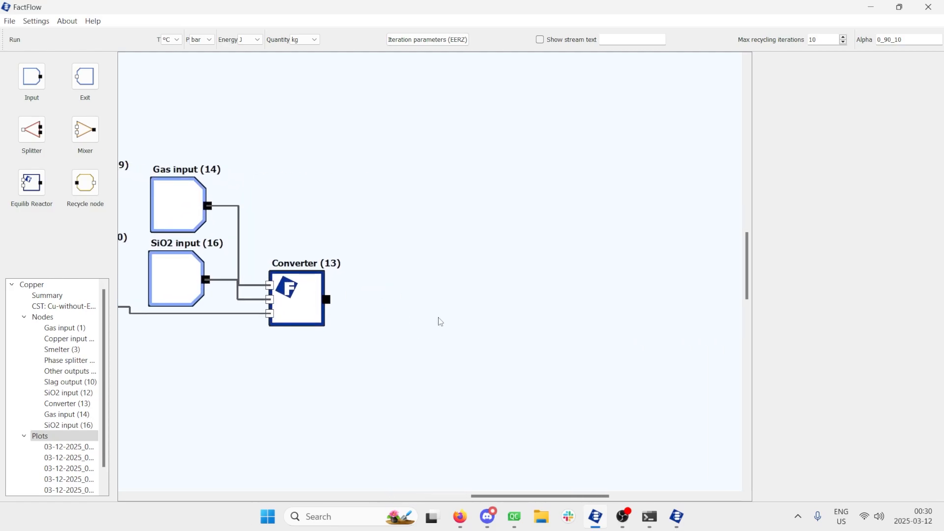
left_click_drag(32, 130, 384, 298)
left_click(384, 301)
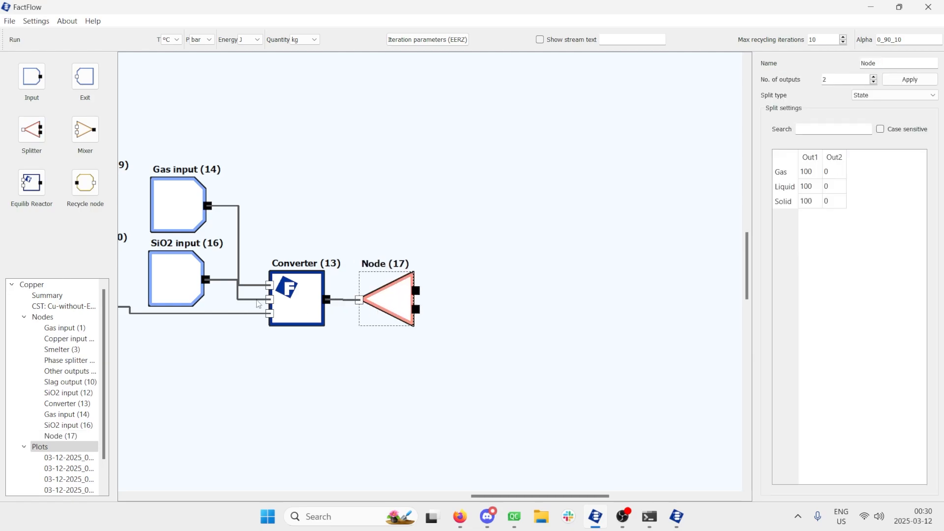
scroll(258, 305, "left", 5)
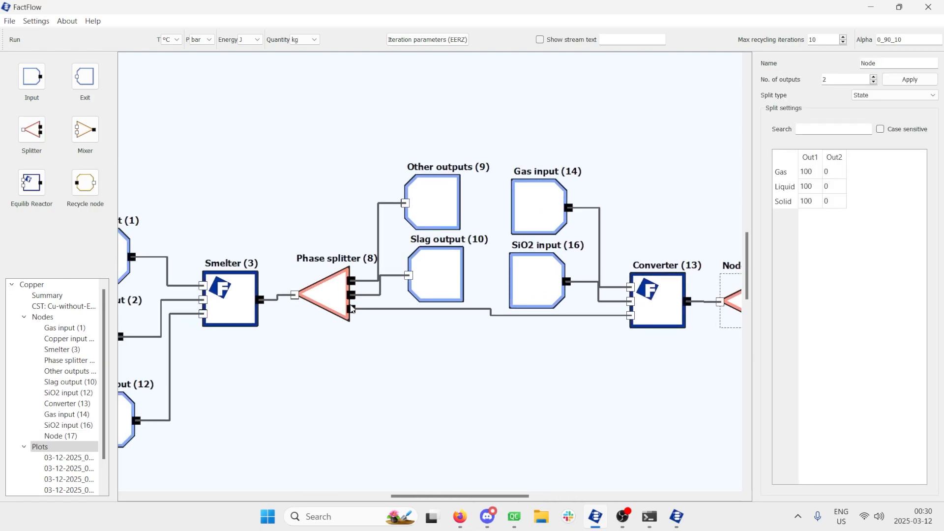
scroll(352, 308, "right", 5)
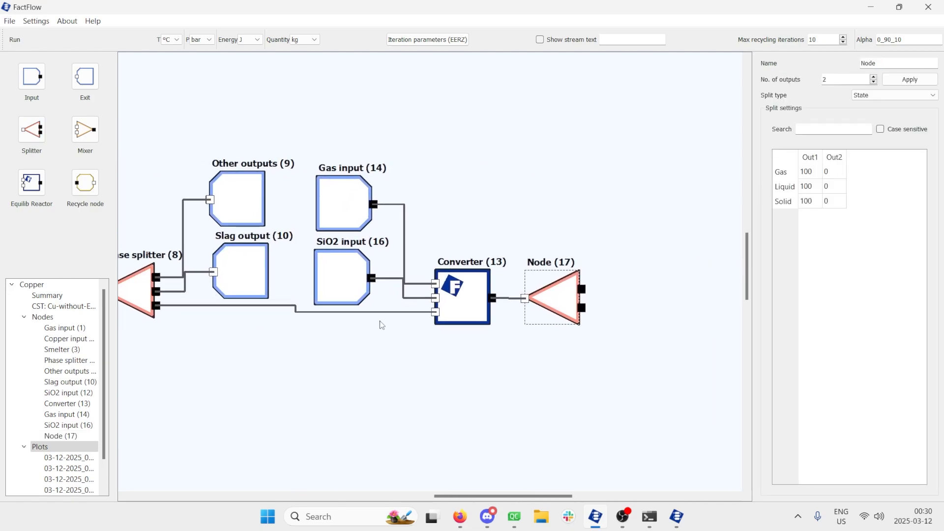
Set the new splitter to split by Phase with 3 outputs, and widen its settings to show all output columns.
left_click(878, 96)
left_click(871, 109)
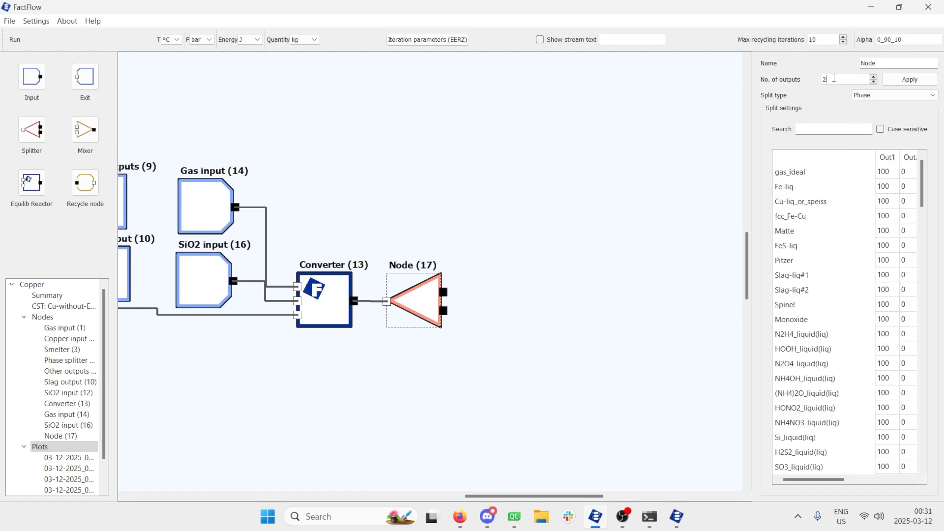
key("BackSpace")
type("3")
left_click(910, 79)
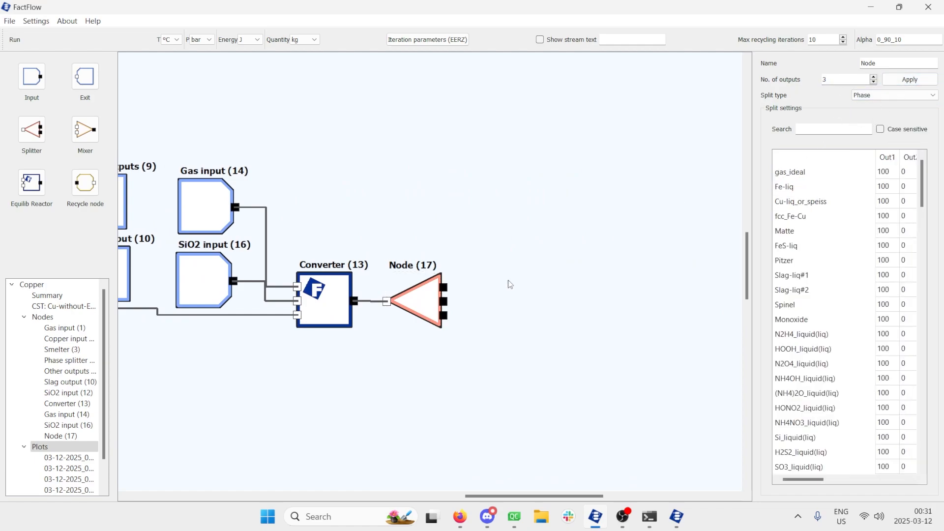
left_click(437, 297)
left_click_drag(755, 207, 633, 207)
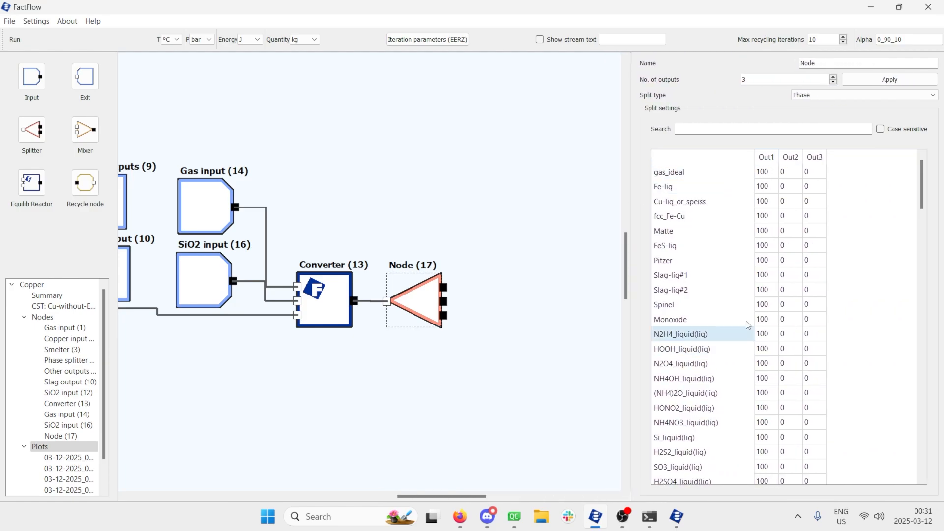
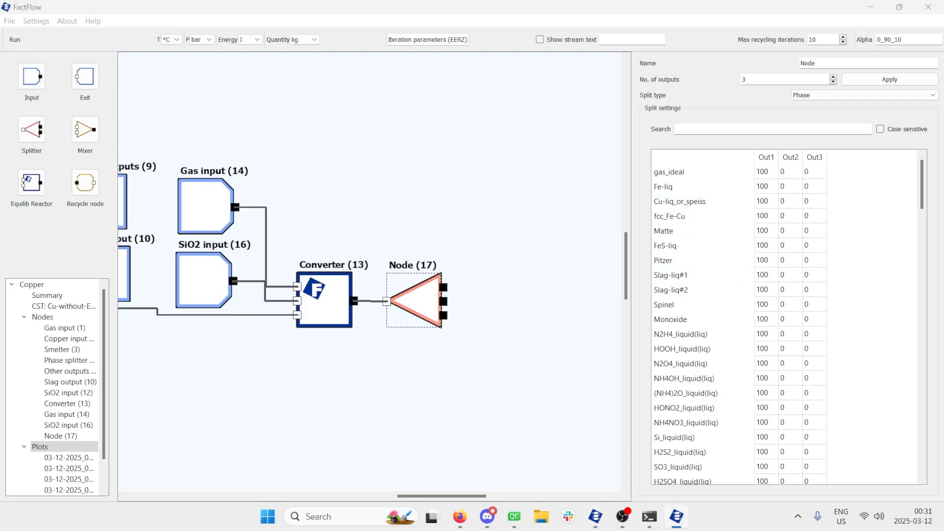
Send 100% of the Matte phase to the splitter's Out3.
double_click(816, 231)
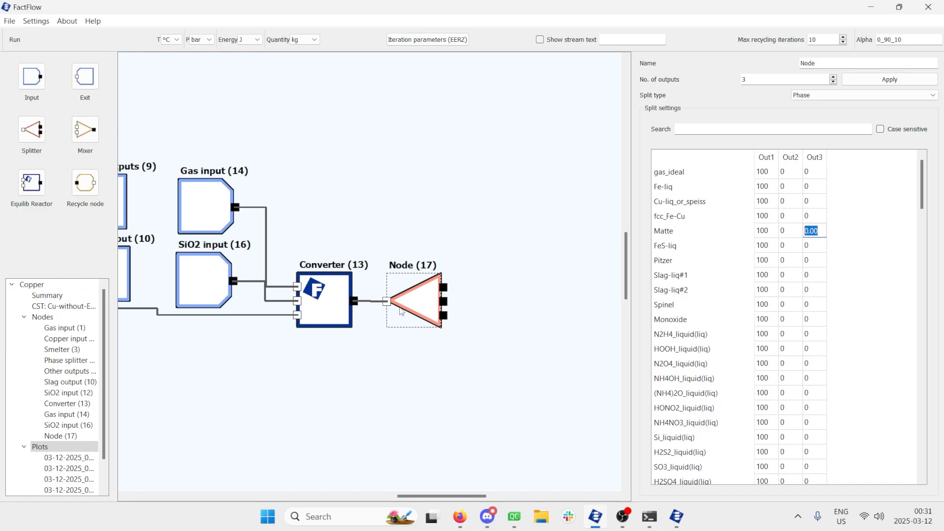
type("10")
key("Return")
left_click(456, 305)
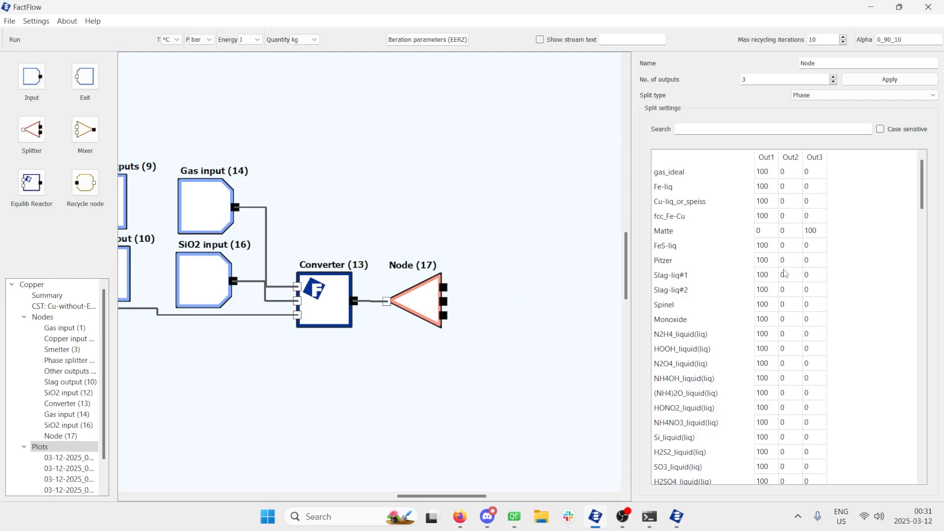
Send 100% of Slag-liq#1 and Slag-liq#2 to Out2, and name the splitter "Phase splitter".
left_click(786, 274)
type("100")
key("Return")
left_click(797, 290)
type("100")
key("Return")
mouse_move(444, 287)
left_mouse_down()
mouse_move(482, 226)
mouse_move(428, 287)
left_mouse_up()
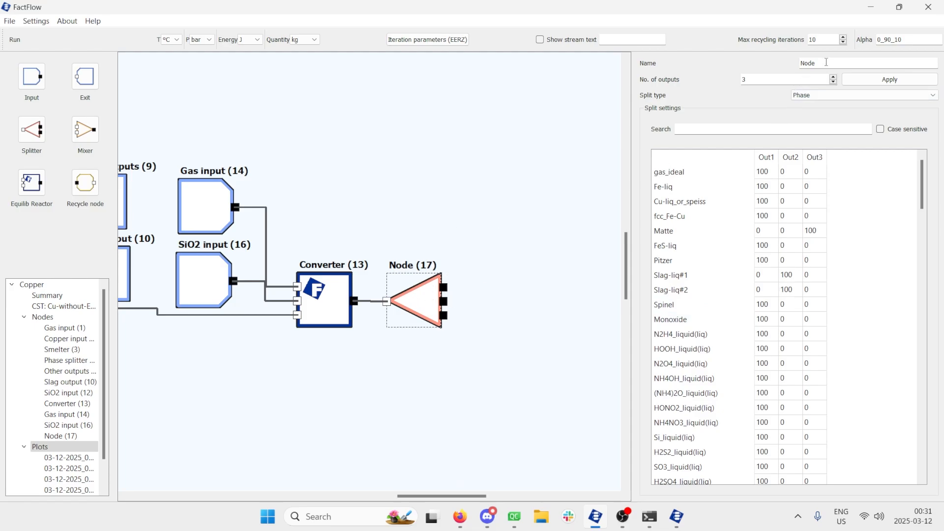
type("Phase splitter")
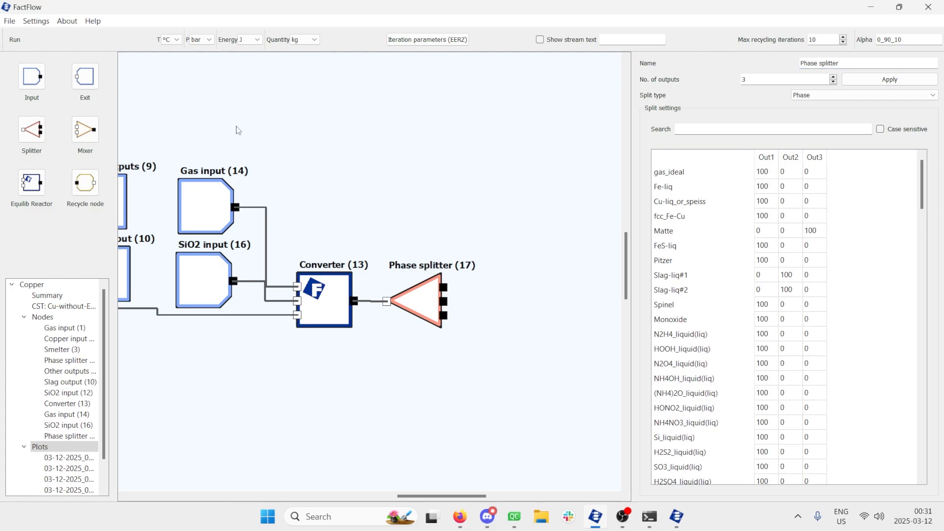
Add an exit node connected to the new Phase splitter's first output and name it "Gas output".
mouse_move(85, 76)
left_mouse_down()
mouse_move(387, 134)
mouse_move(496, 173)
left_mouse_up()
mouse_move(444, 287)
left_mouse_down()
mouse_move(495, 196)
mouse_move(508, 201)
left_mouse_up()
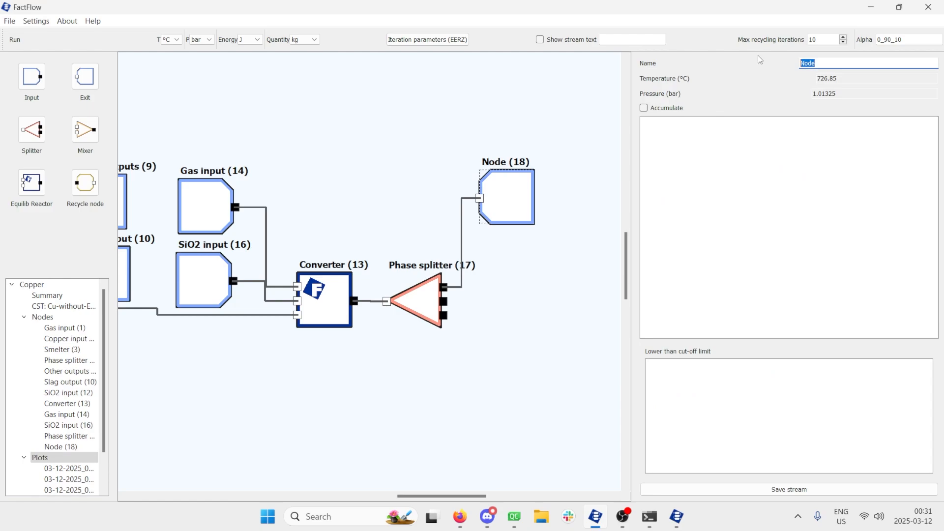
type("Gas output")
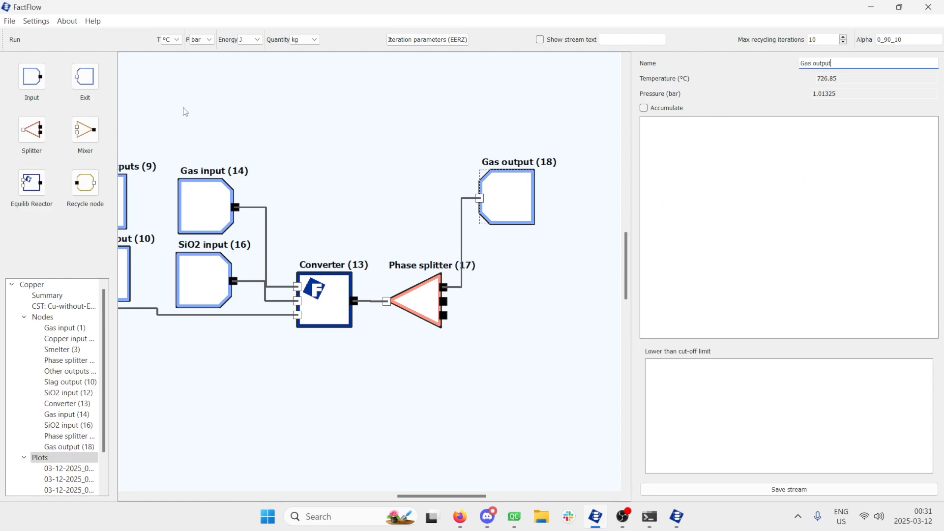
Add another exit node below Gas output and connect it to the Phase splitter's second output.
left_click_drag(102, 83, 537, 277)
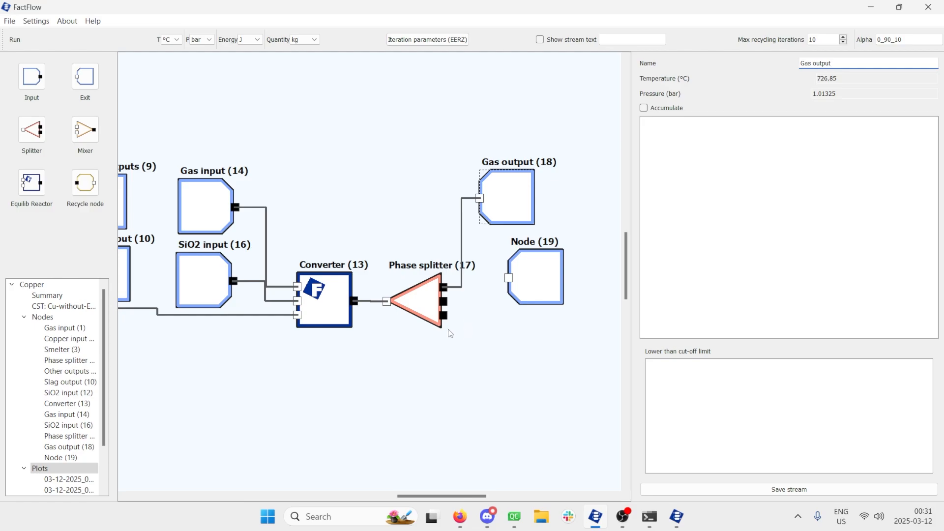
left_click_drag(445, 301, 509, 278)
left_click(437, 302)
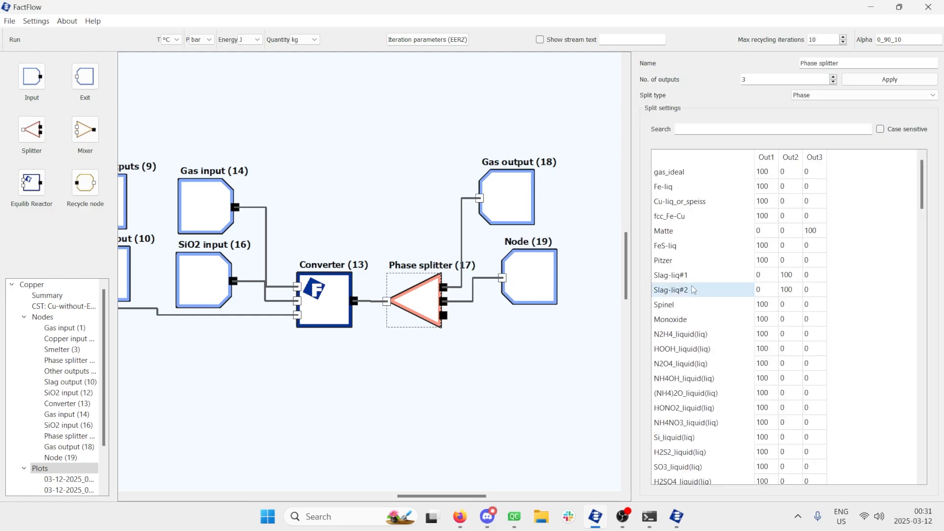
left_click(530, 294)
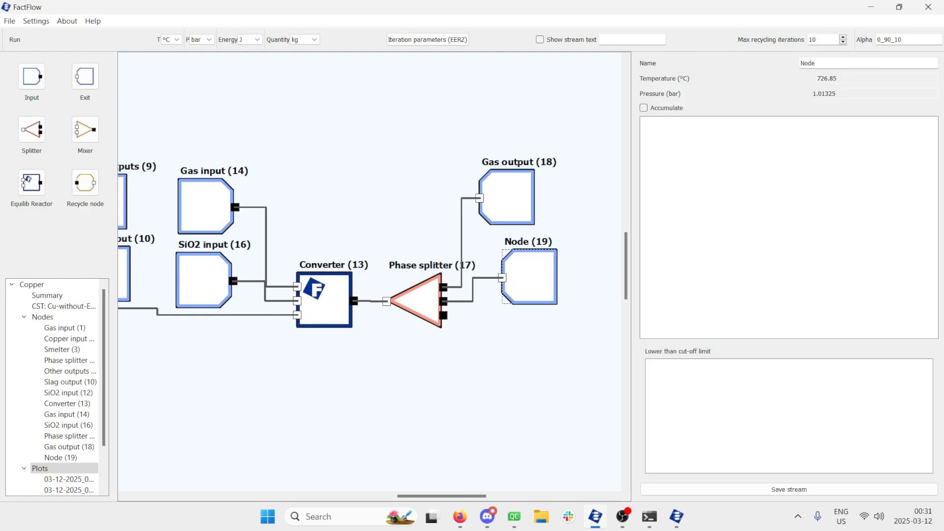
key("alt+Tab")
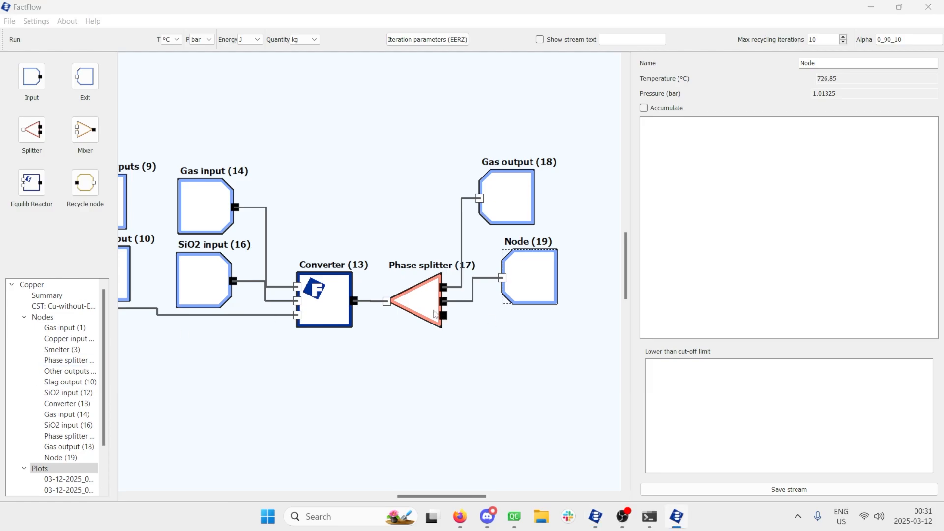
Find the SiO2 phases in the Phase splitter and send 100% of SiO2_Tridymite(h)(s4) to Out2.
left_click(434, 315)
left_click_drag(924, 199, 919, 256)
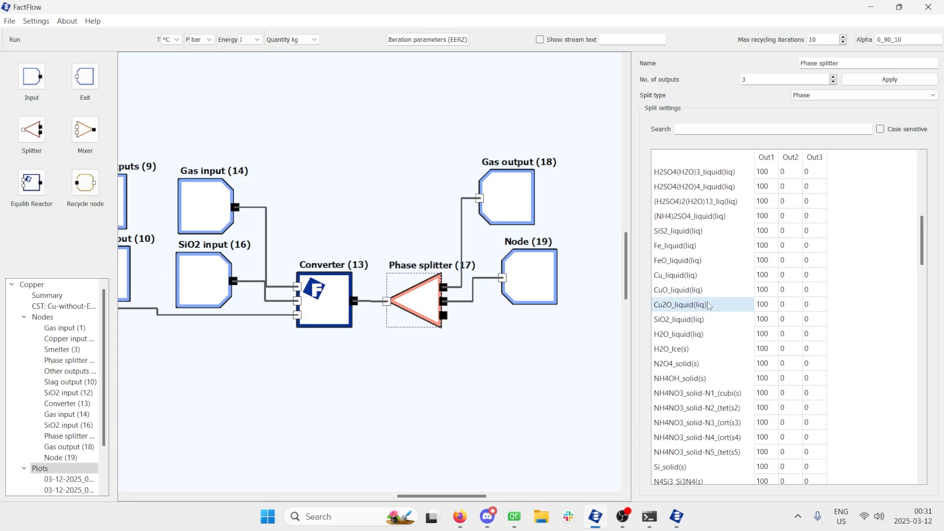
scroll(714, 310, "down", 5)
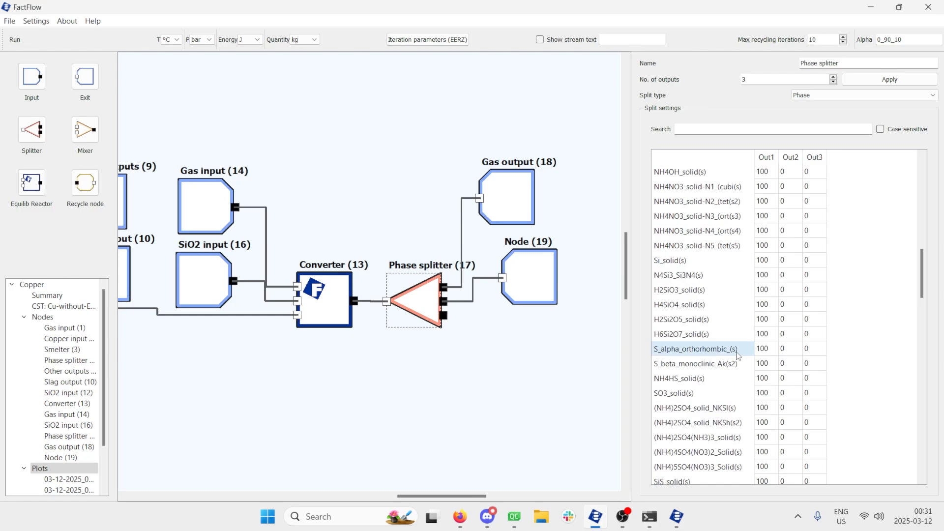
left_click(697, 132)
type("SiO2")
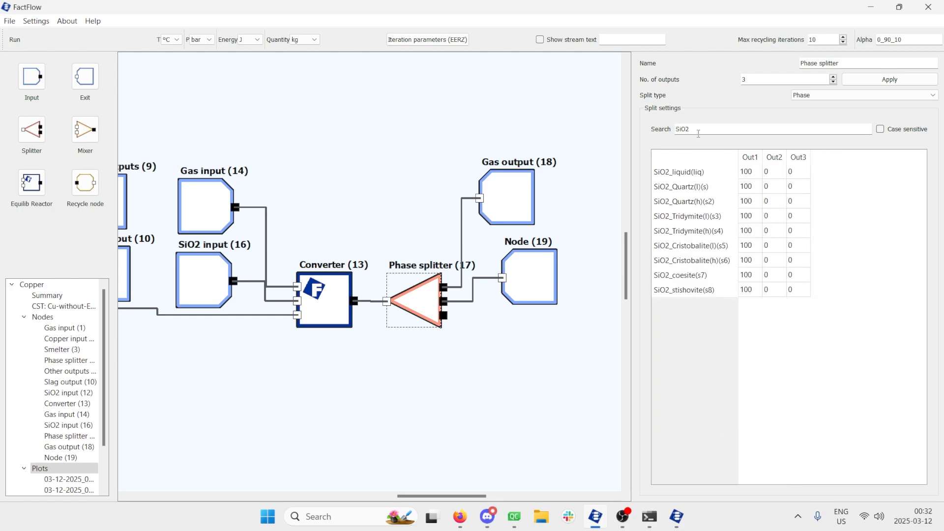
left_click(775, 219)
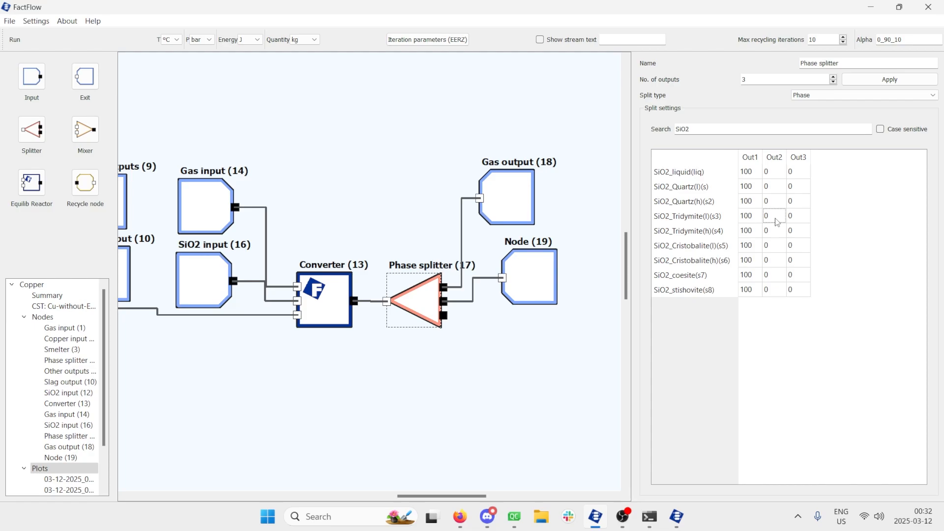
double_click(782, 231)
type("100")
Name the exit node on the second output "SiO2 output" and move both exit nodes higher on the flowsheet.
left_click(546, 270)
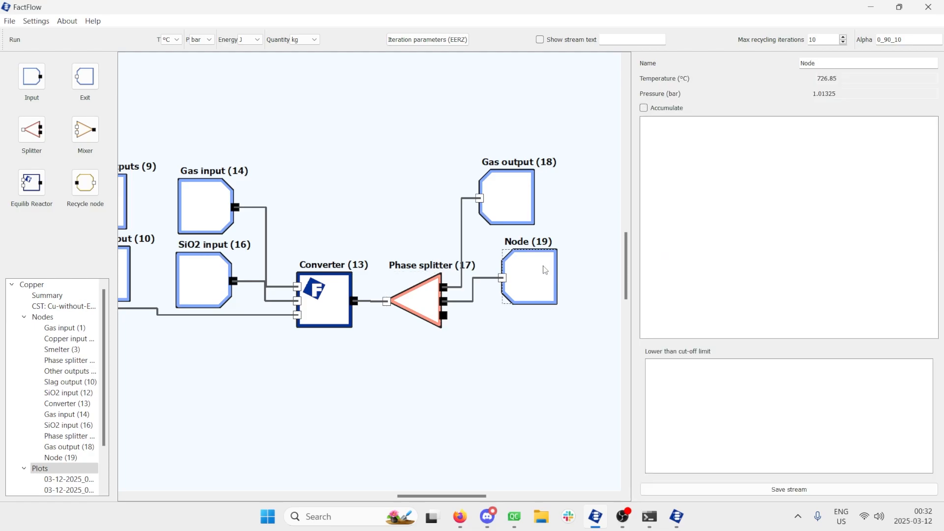
double_click(808, 63)
type("SiO2 output")
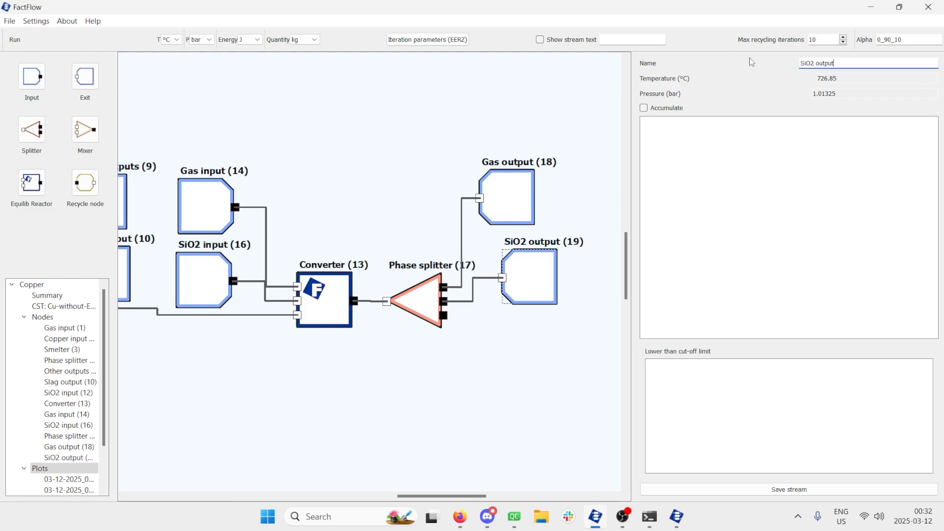
left_click_drag(635, 146, 753, 147)
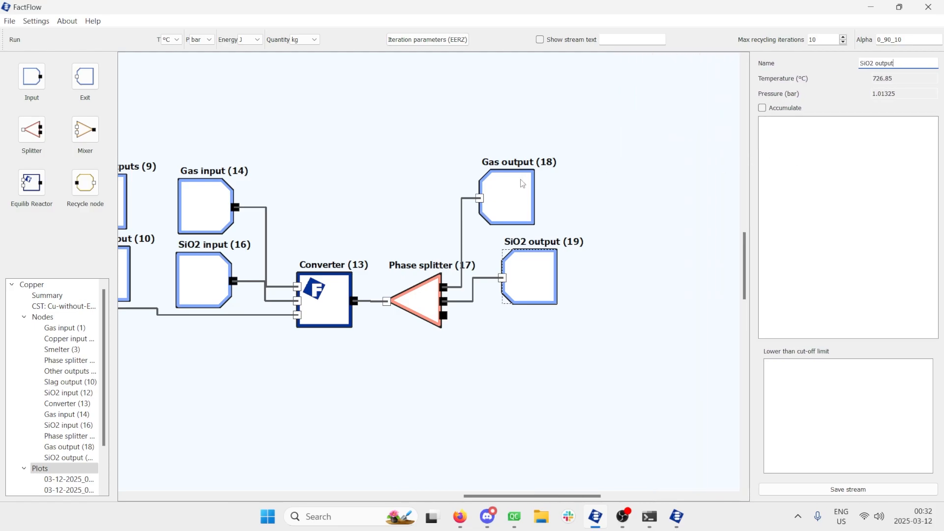
left_click_drag(522, 184, 532, 156)
left_click_drag(519, 273, 518, 251)
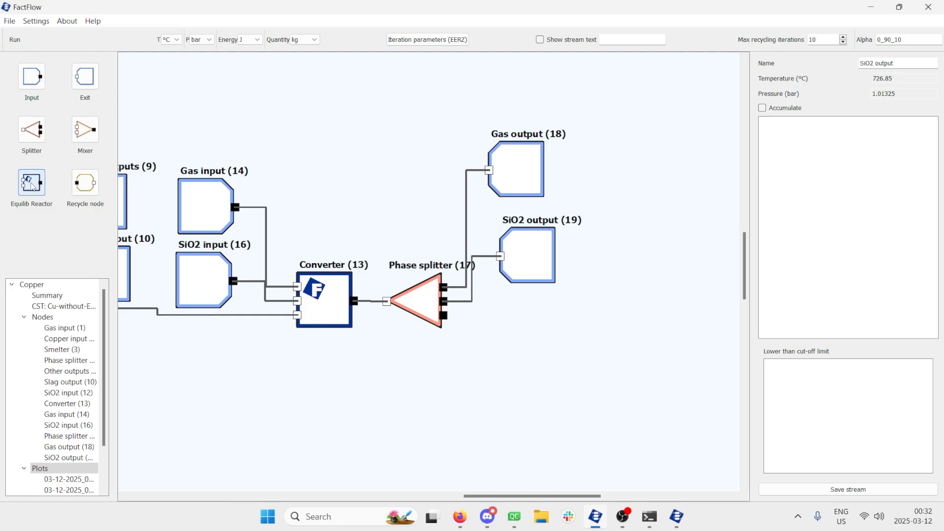
Add an Equilib Reactor beyond the output nodes and connect the Phase splitter's third output to its lower inlet.
left_click_drag(31, 182, 642, 323)
left_click_drag(443, 315, 648, 312)
left_click_drag(444, 315, 716, 315)
scroll(528, 359, "right", 3)
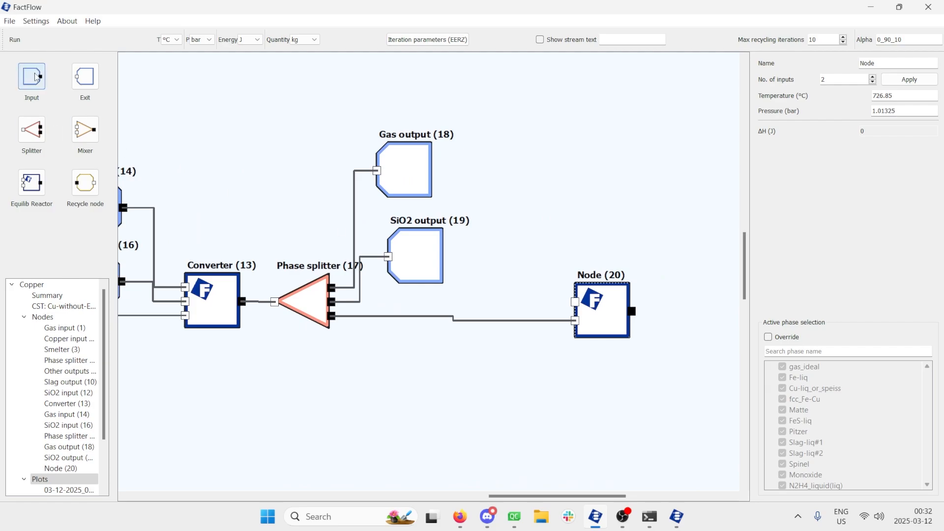
Add an input node named "Gas input" and connect it to the upper inlet of the new reactor.
double_click(524, 250)
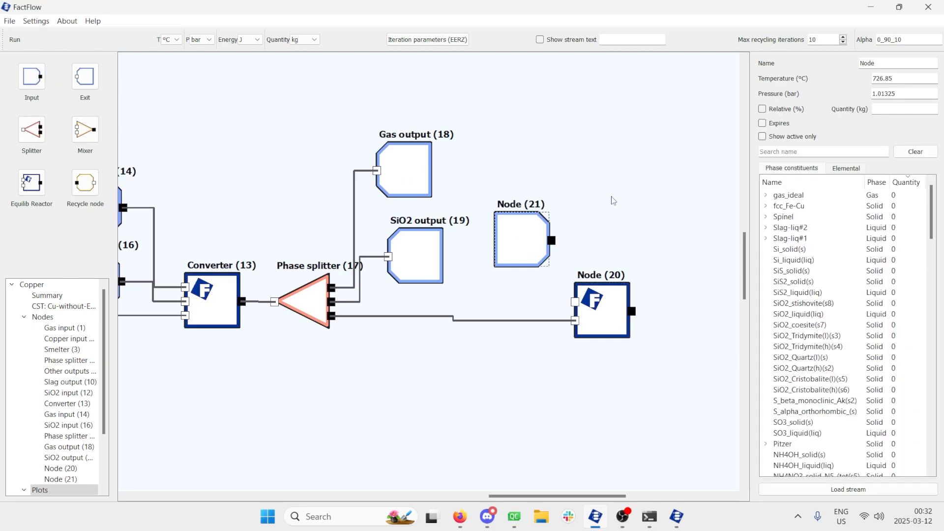
type("Gas input")
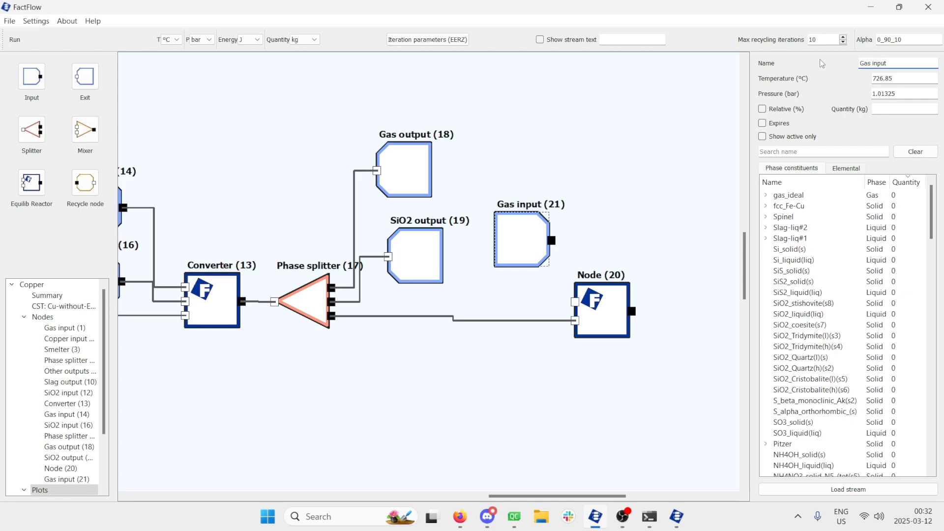
left_click(662, 191)
left_click_drag(552, 241, 575, 303)
left_click_drag(594, 312, 615, 308)
Make the new Gas input relative with a quantity of 1<A> kg, and set gas_ideal O2 to 43.24%.
left_click(527, 261)
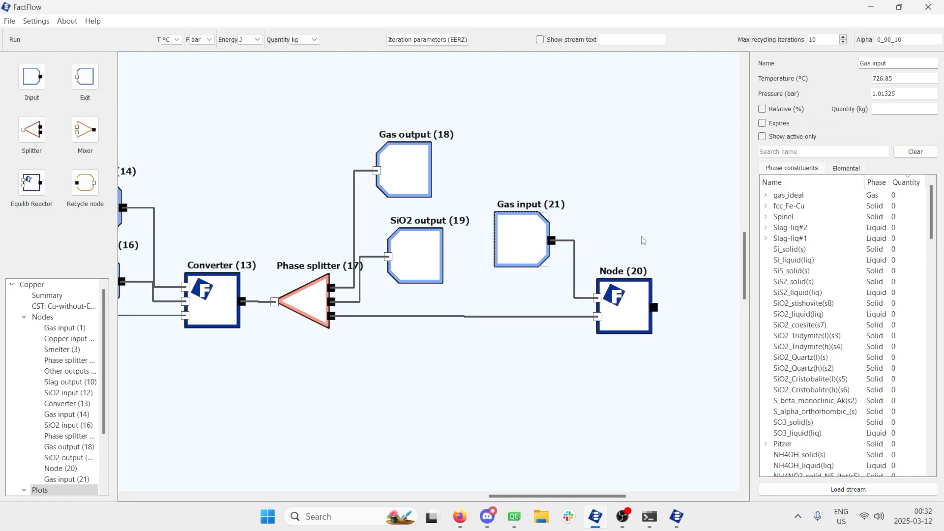
key("Tab")
left_click(765, 195)
left_click(792, 152)
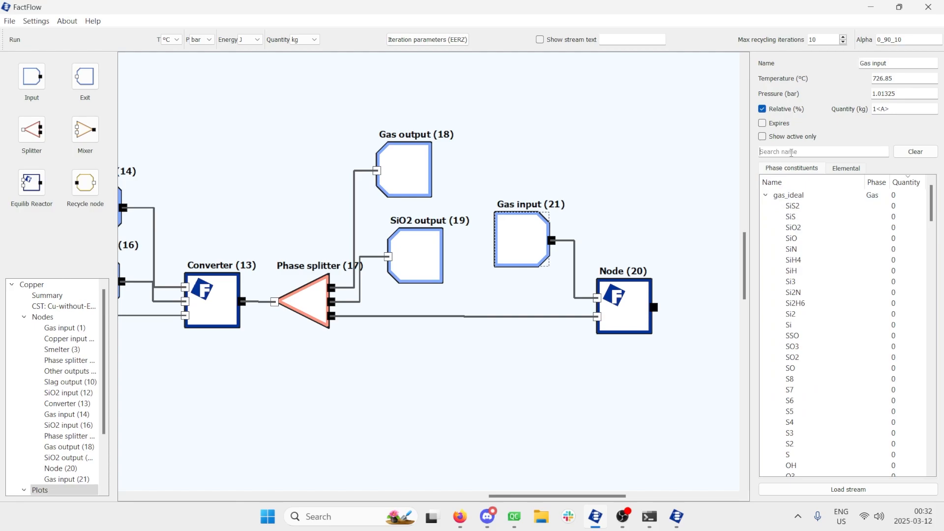
type("O2")
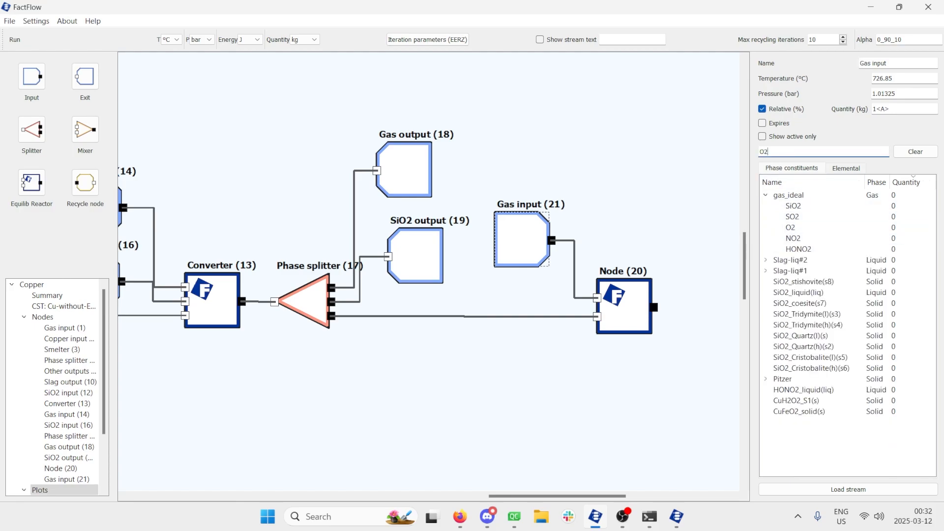
key("alt+Tab")
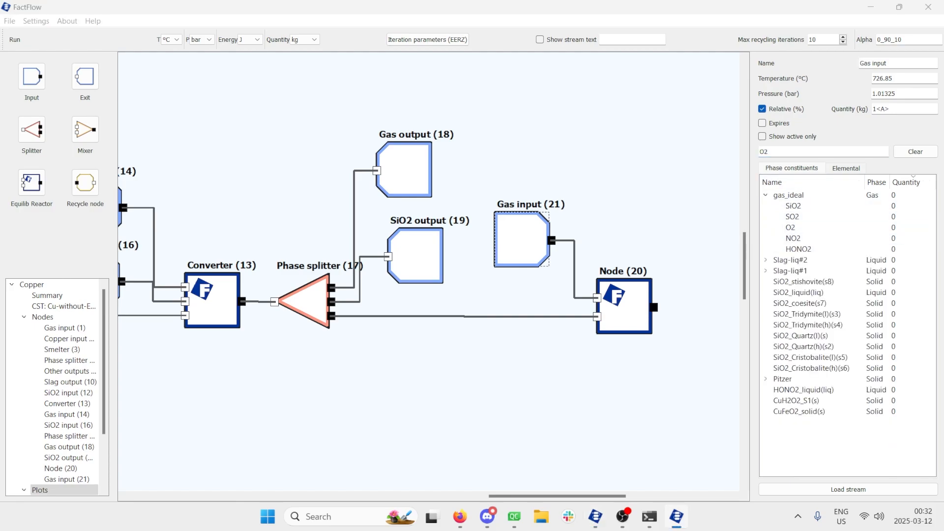
double_click(920, 226)
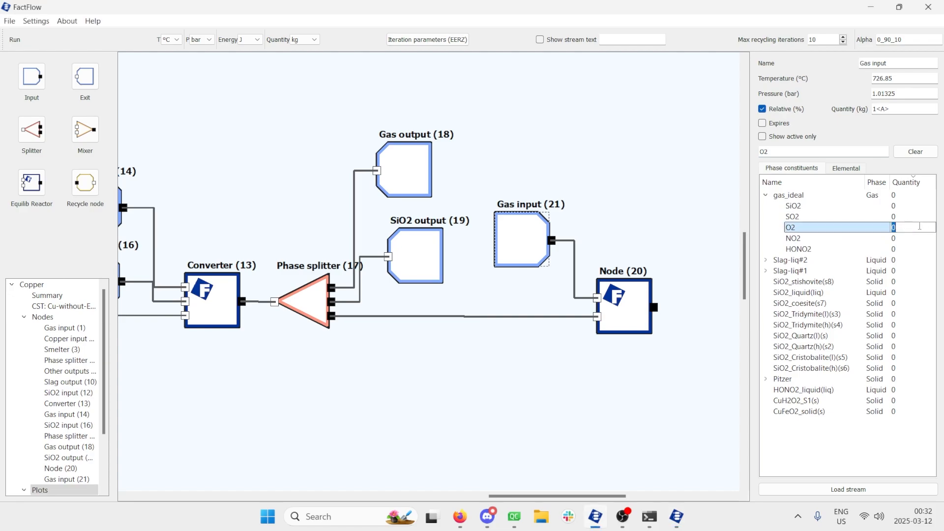
type("43.24")
key("Return")
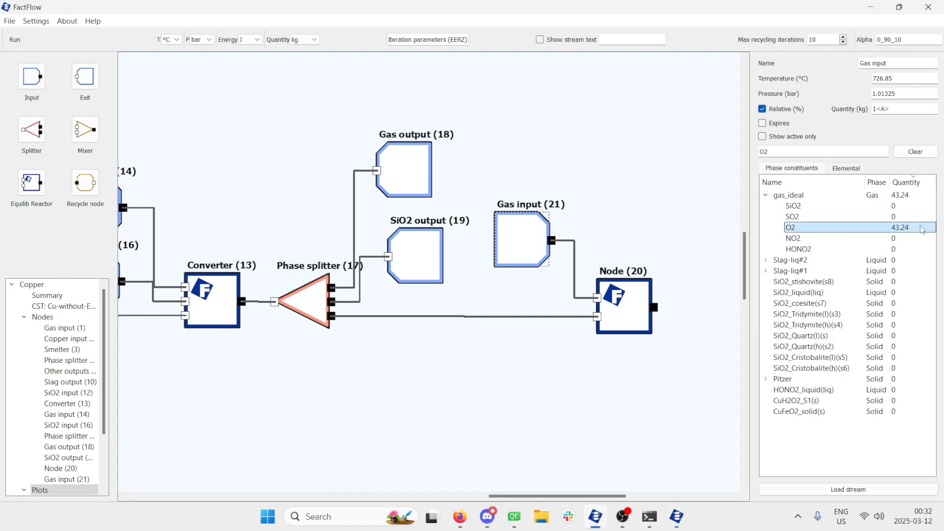
Search for N2 among the phase constituents and set gas_ideal N2 to 56.76%.
left_click_drag(789, 153, 684, 158)
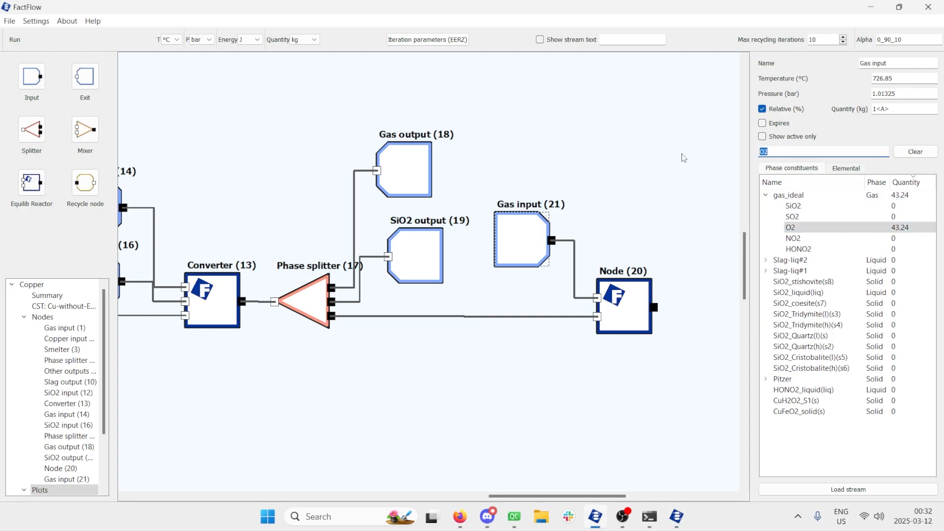
type("N2")
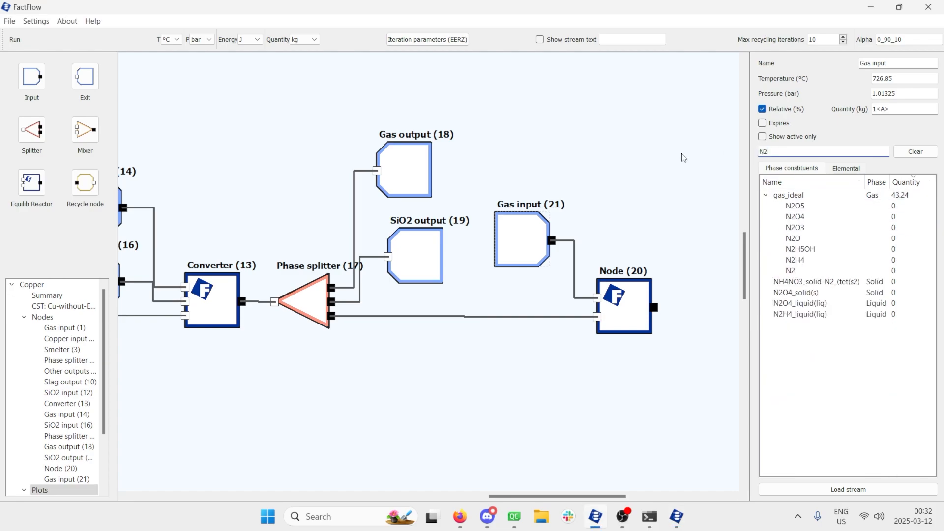
double_click(903, 270)
type("56.")
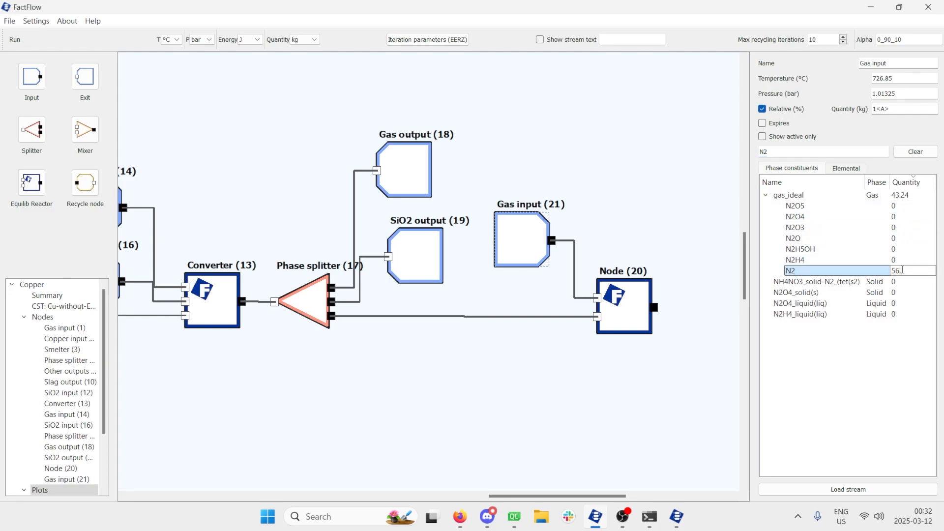
type("76")
key("Return")
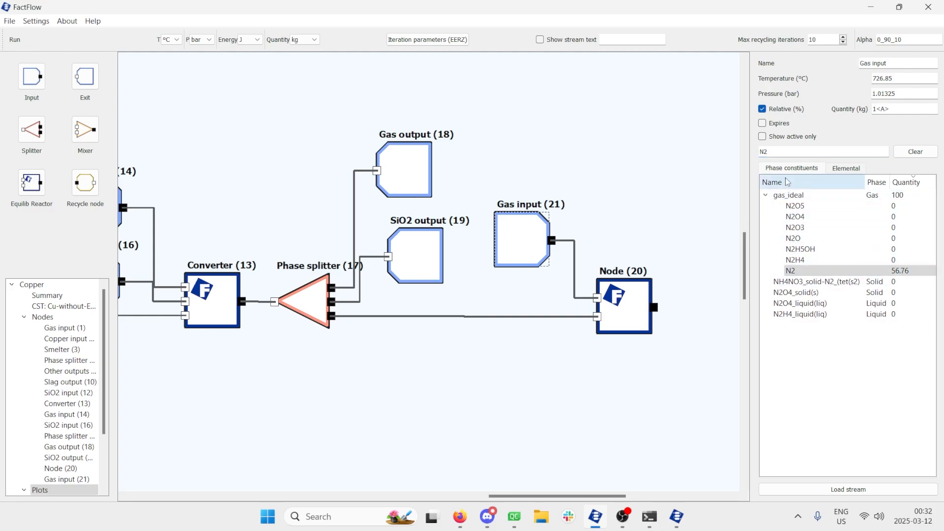
Clear the constituent search, show only active constituents of the new Gas input, and widen the view of their quantities.
double_click(777, 151)
left_click(906, 153)
left_click(780, 137)
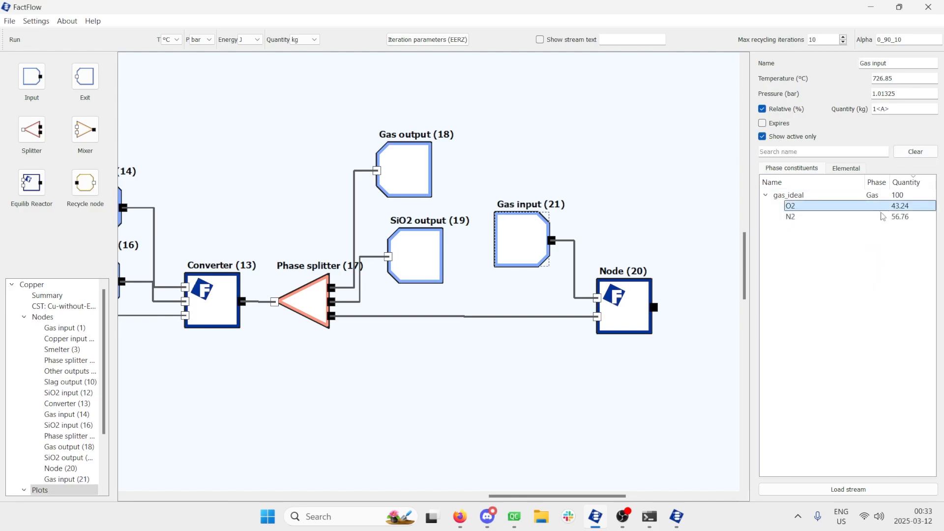
left_click_drag(752, 202, 729, 202)
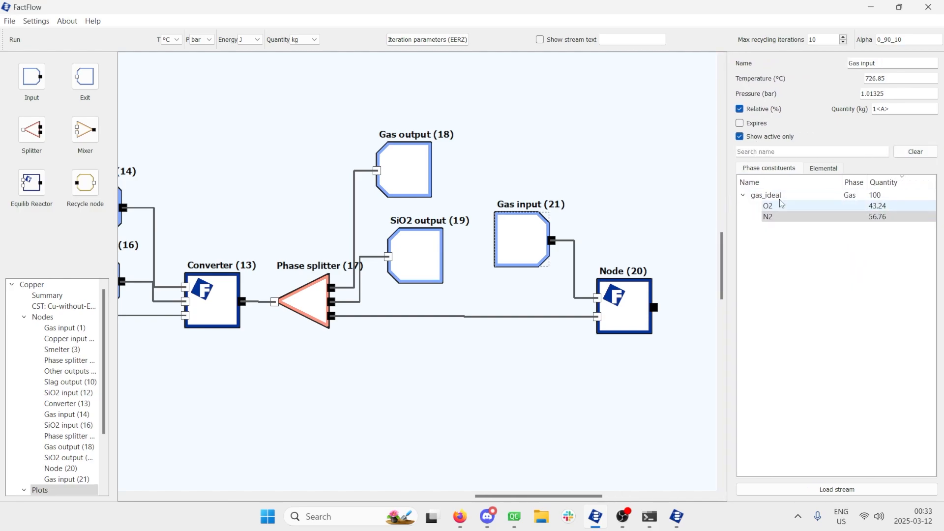
left_click(834, 206)
Set the new Gas input's temperature to 25 °C and its pressure to 2.6 bar.
double_click(876, 78)
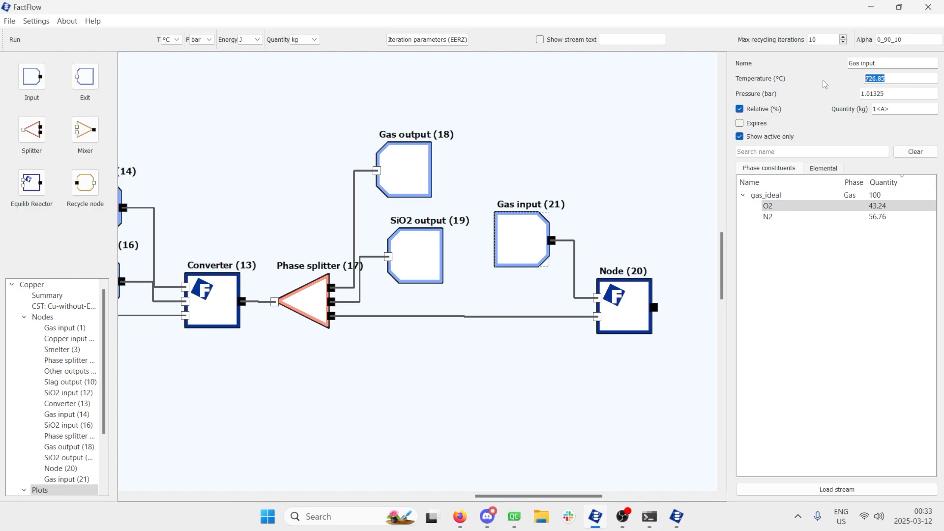
type("25")
key("Tab")
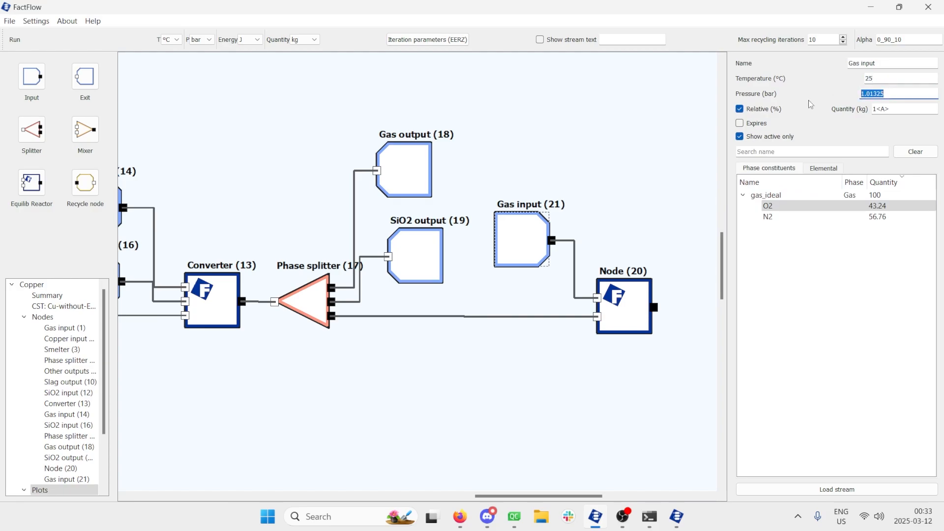
type("2.6")
left_click(555, 203)
Rename the reactor fed by the new Gas input as "Converter".
left_click(633, 305)
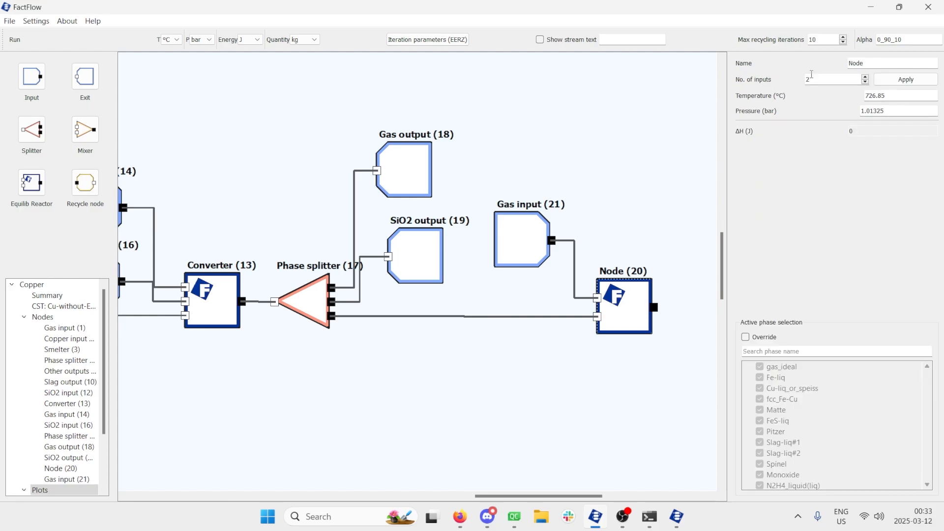
double_click(858, 63)
type("Converter")
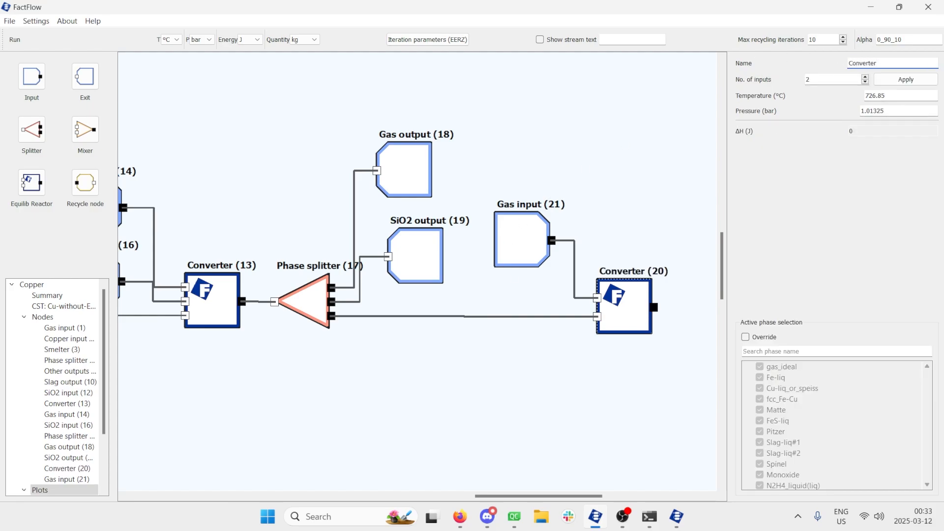
Set the new Converter's temperature to 1250 °C and its pressure to 2.6 bar.
key("alt+Tab")
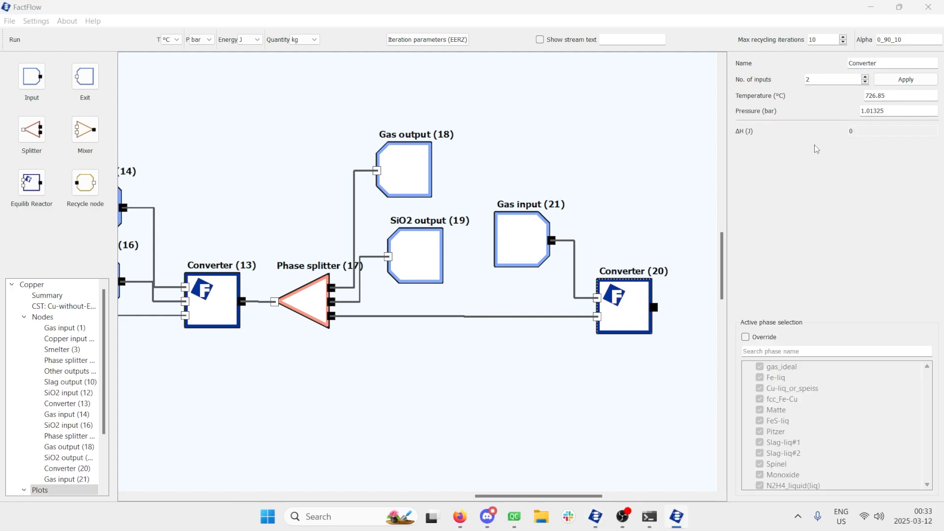
double_click(874, 95)
type("1250")
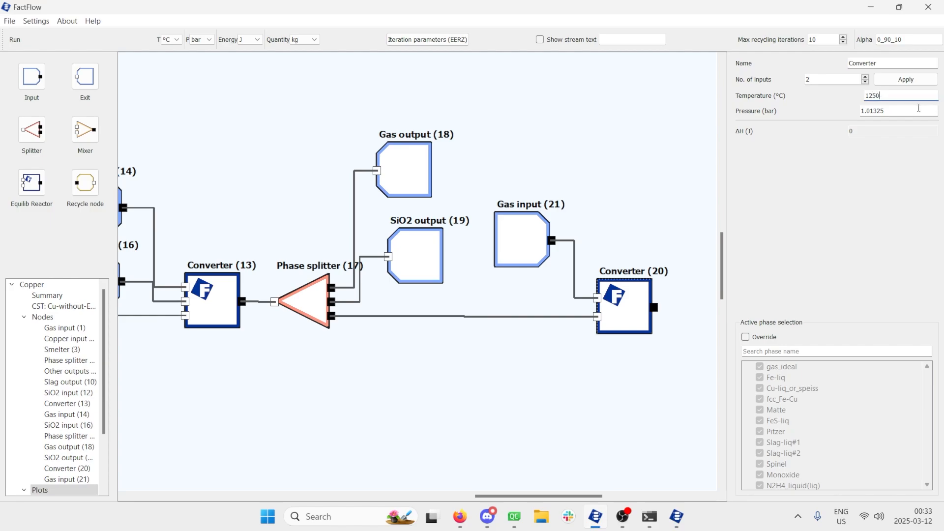
left_click(920, 109)
key("BackSpace")
key("BackSpace")
key("BackSpace")
key("BackSpace")
key("ctrl+a")
type("2.")
key("Return")
Add an exit node beyond the new Converter, connect it to the reactor's outlet, and name it "Matte output".
left_click_drag(728, 211, 822, 211)
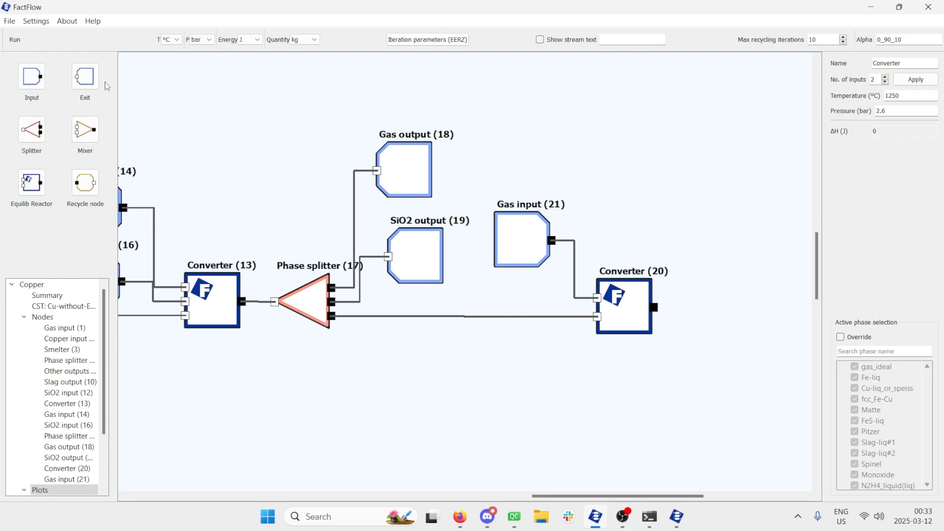
left_click_drag(105, 82, 696, 268)
left_click_drag(659, 308, 726, 282)
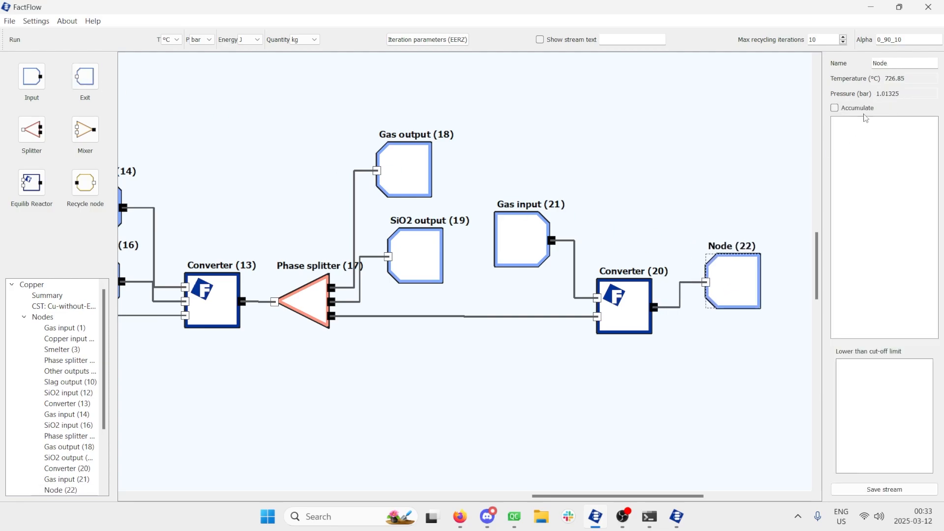
double_click(877, 63)
type("Matte output")
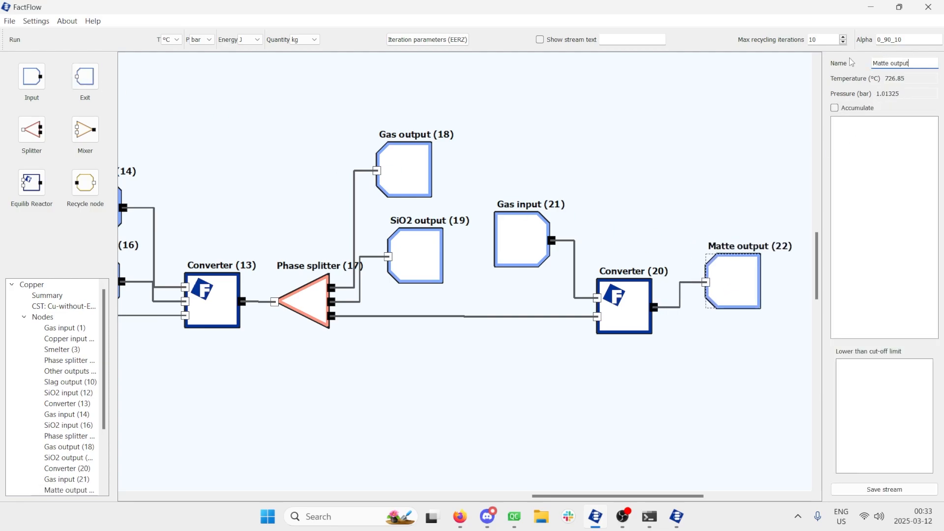
left_click(682, 160)
Check the Gas input feeding the last Converter and set the Alpha range to 20_240_20.
scroll(669, 180, "down", 5)
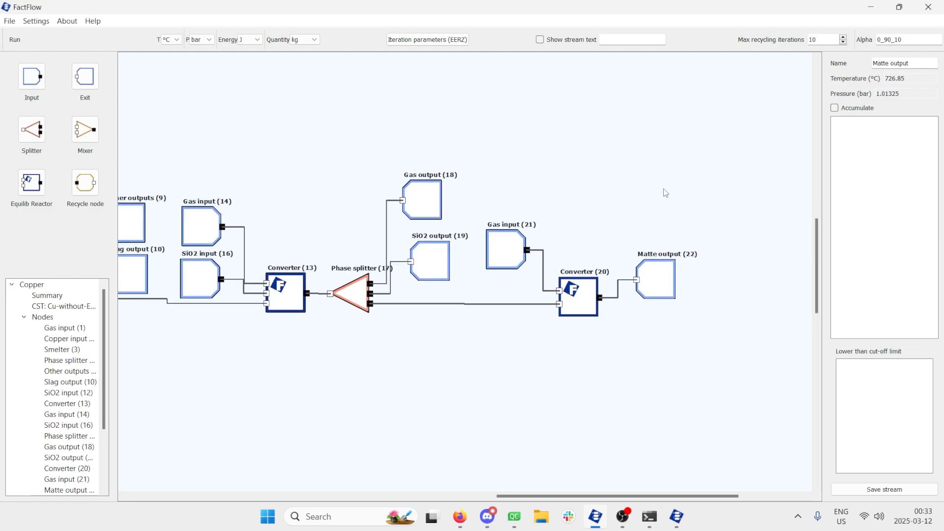
scroll(639, 222, "left", 3)
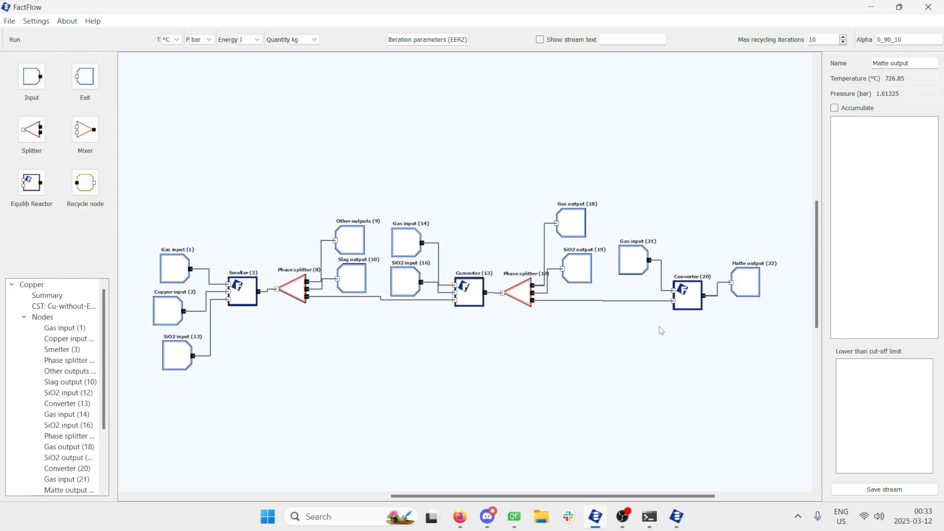
left_click(641, 265)
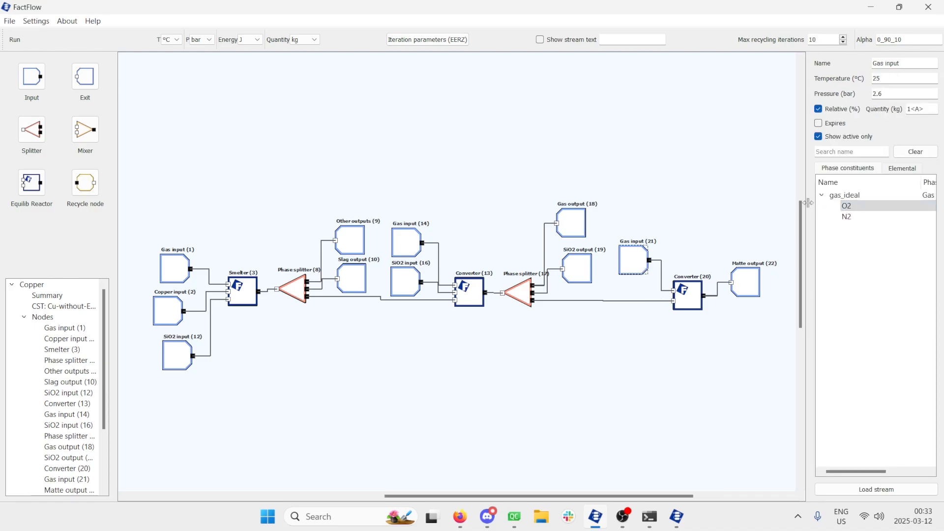
key("Tab")
type("20_240_20")
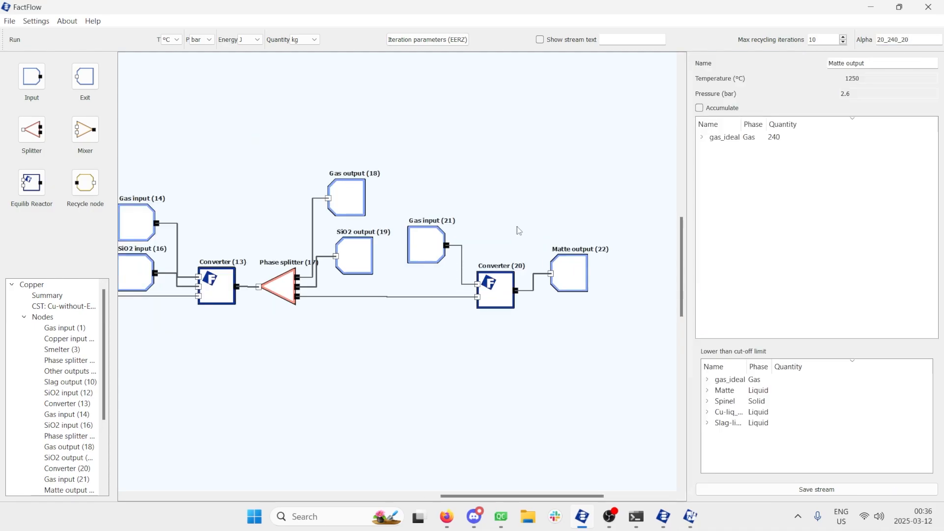
Set the quantity of the Gas input feeding the first Converter to a fixed 60 kg.
scroll(263, 269, "left", 3)
left_click(303, 230)
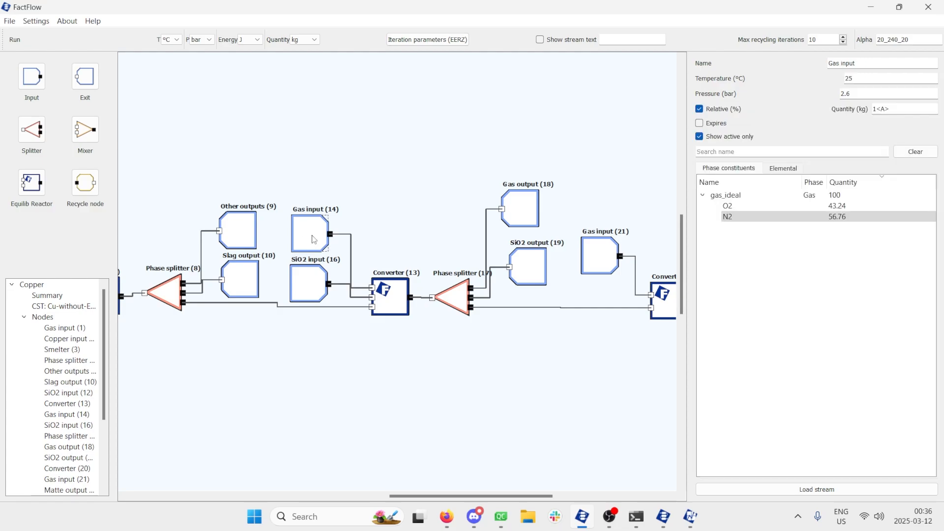
key("Tab")
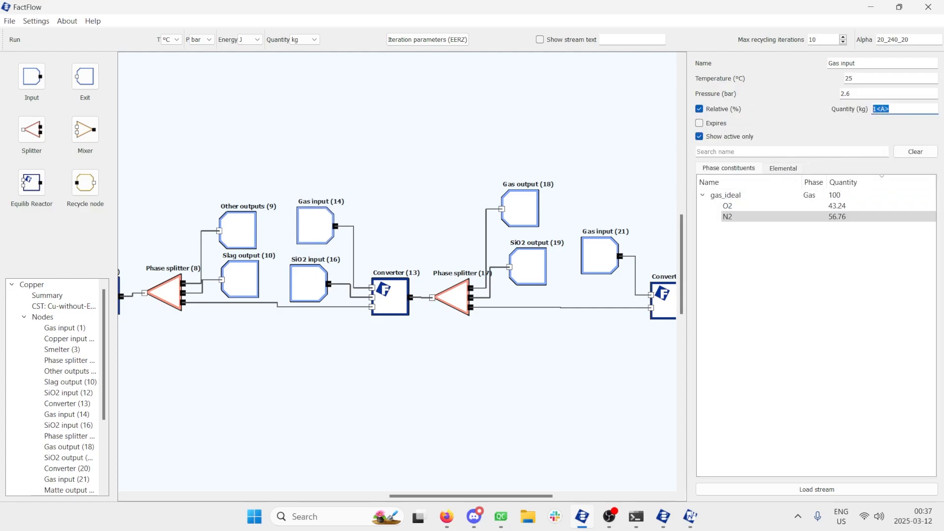
key("alt+Tab")
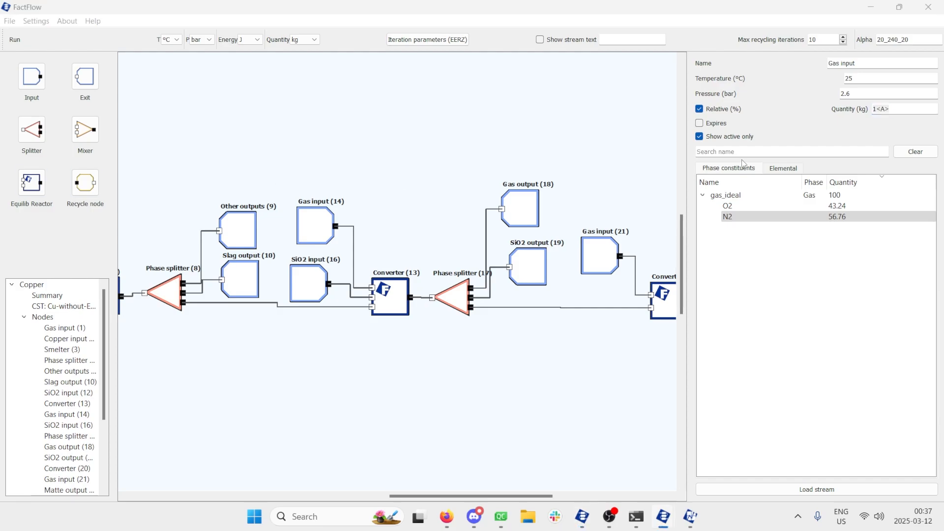
key("alt+Tab")
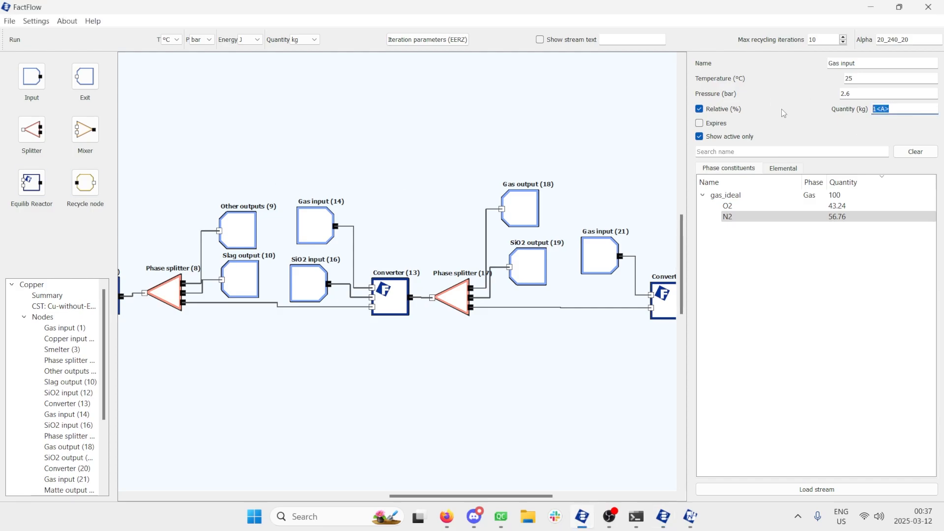
type("60")
left_click(557, 172)
scroll(563, 259, "right", 3)
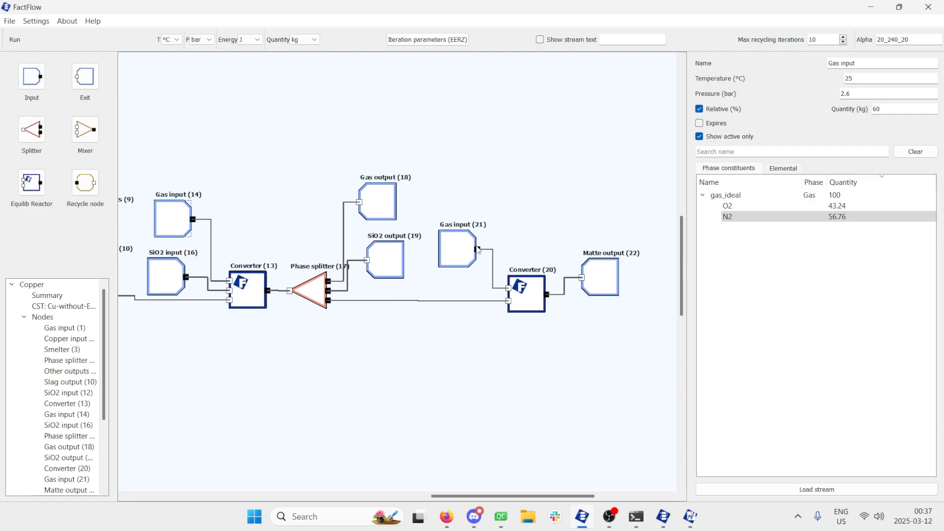
Review the gas inputs of both Converters and the calculated phases in Matte output.
left_click(463, 249)
scroll(492, 238, "down", 2)
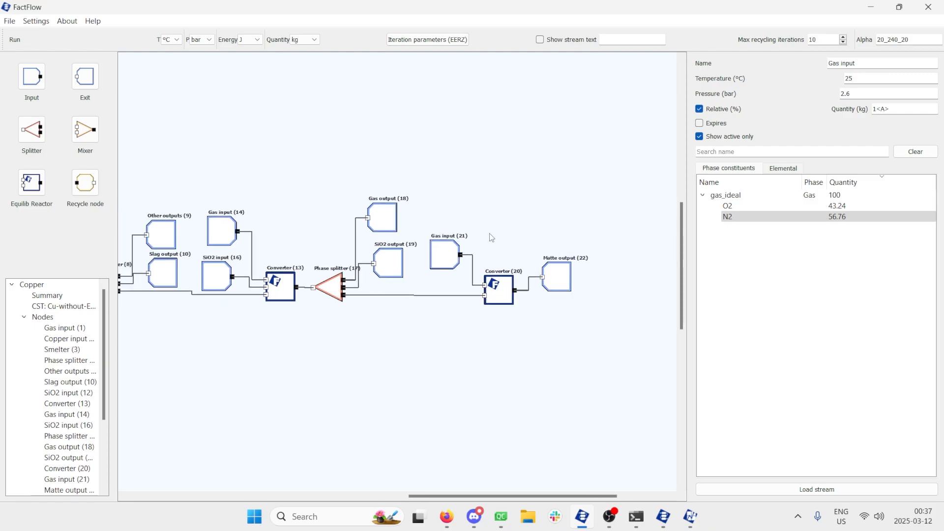
left_click(222, 235)
scroll(442, 234, "left", 2)
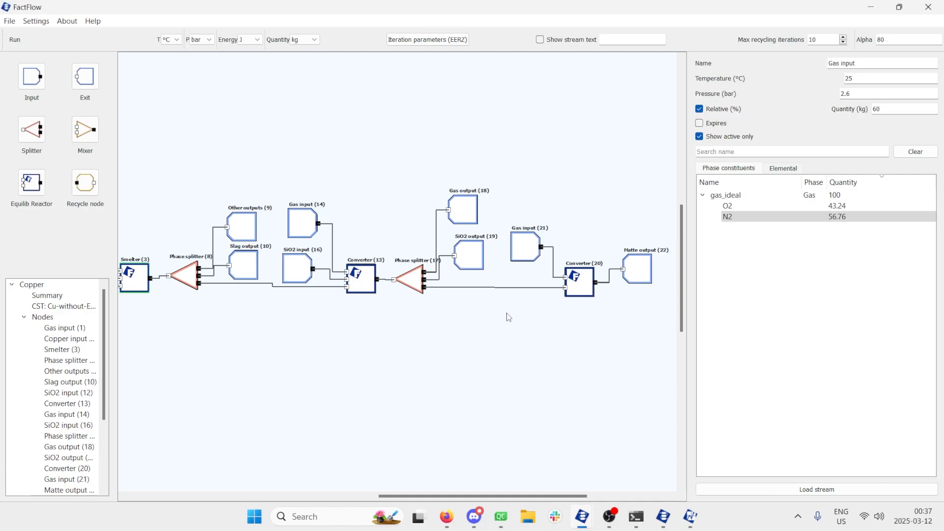
left_click(581, 526)
left_click(649, 277)
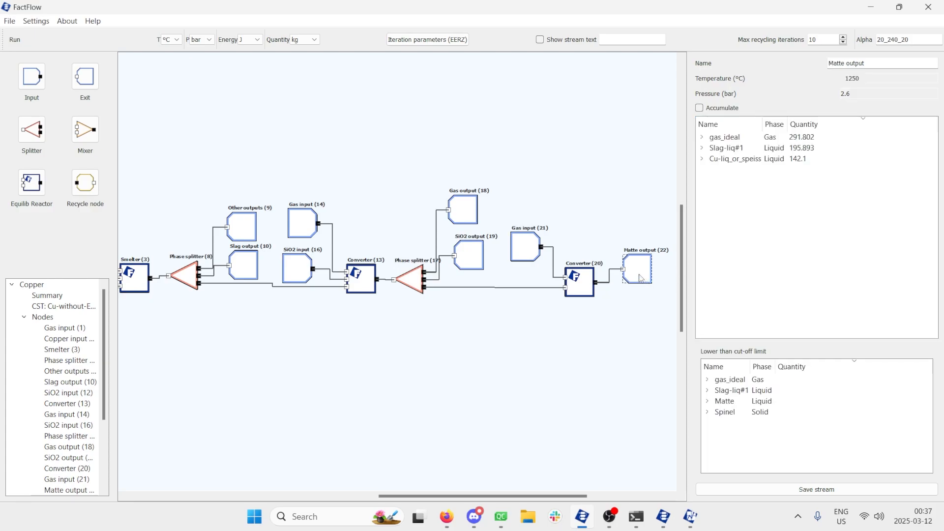
Open the last Converter's results and browse the iterations from 11 down to 3, settling on iteration 4.
left_click(591, 279)
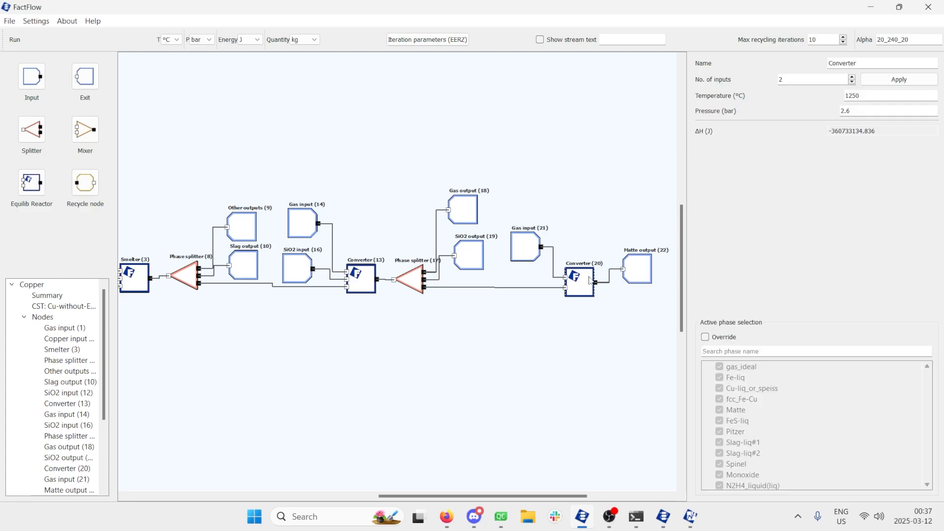
scroll(590, 278, "up", 5)
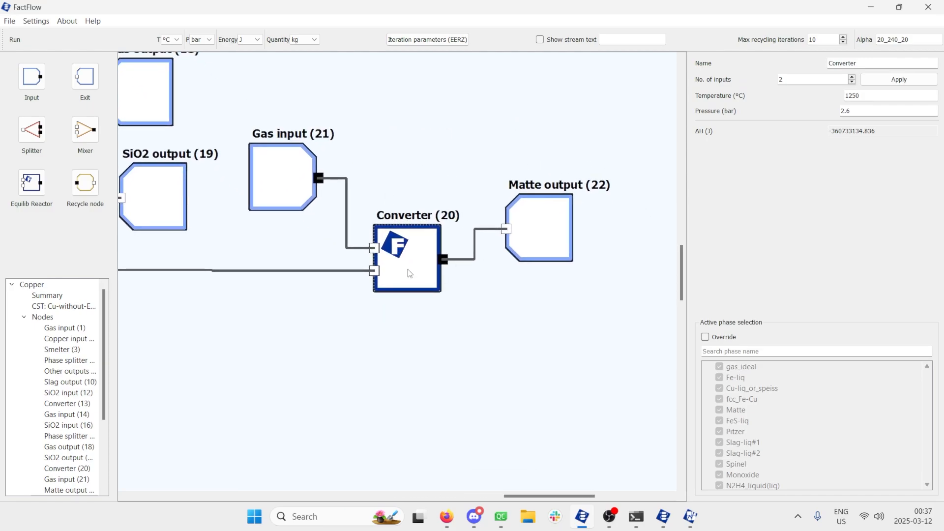
double_click(410, 274)
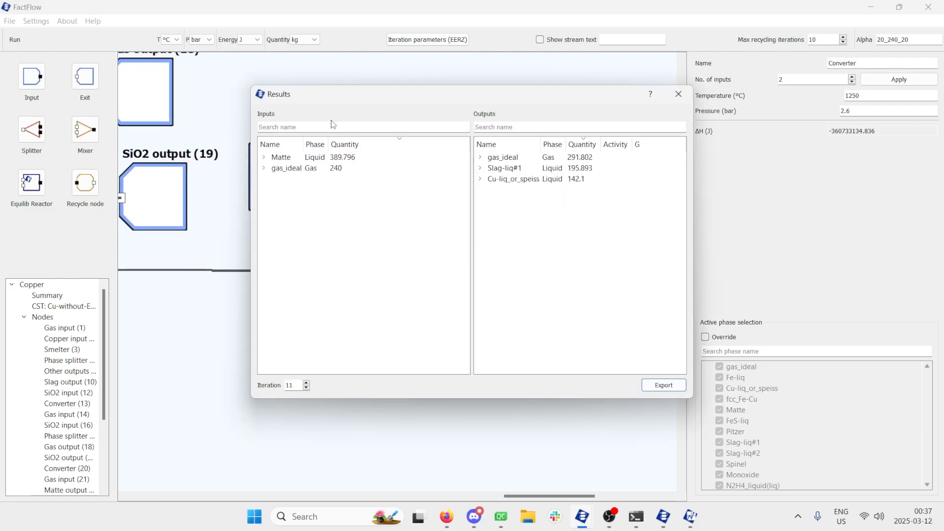
left_click_drag(320, 94, 264, 109)
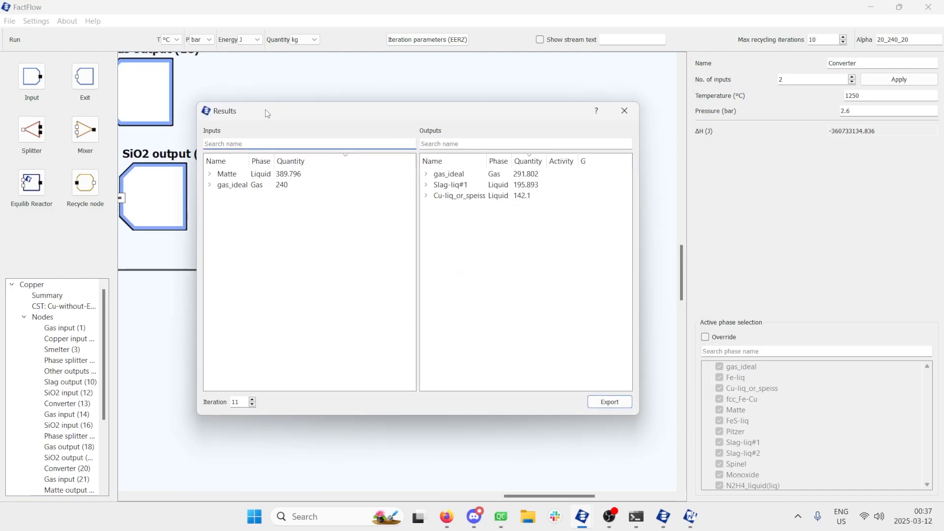
left_click(252, 405)
left_click(253, 405)
left_click(252, 405)
left_click(253, 405)
left_click(252, 405)
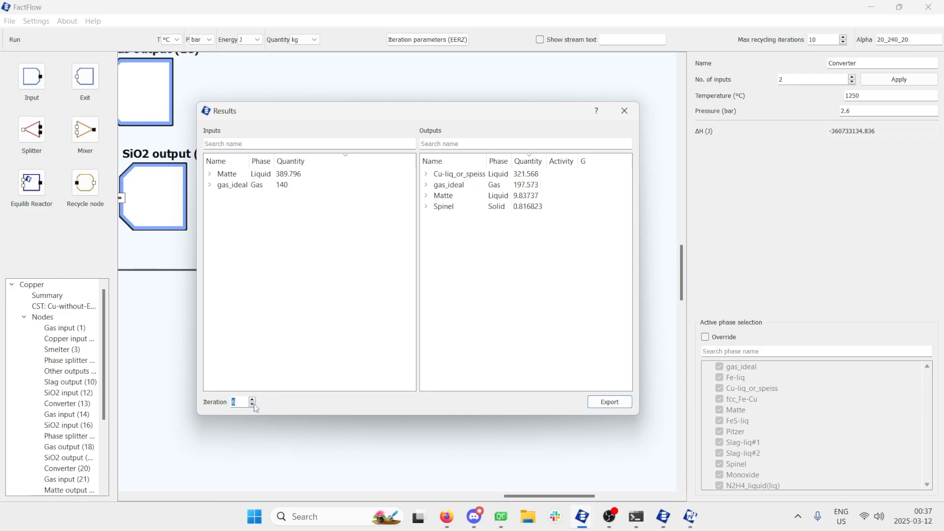
left_click(255, 405)
left_click(254, 406)
left_click(254, 406)
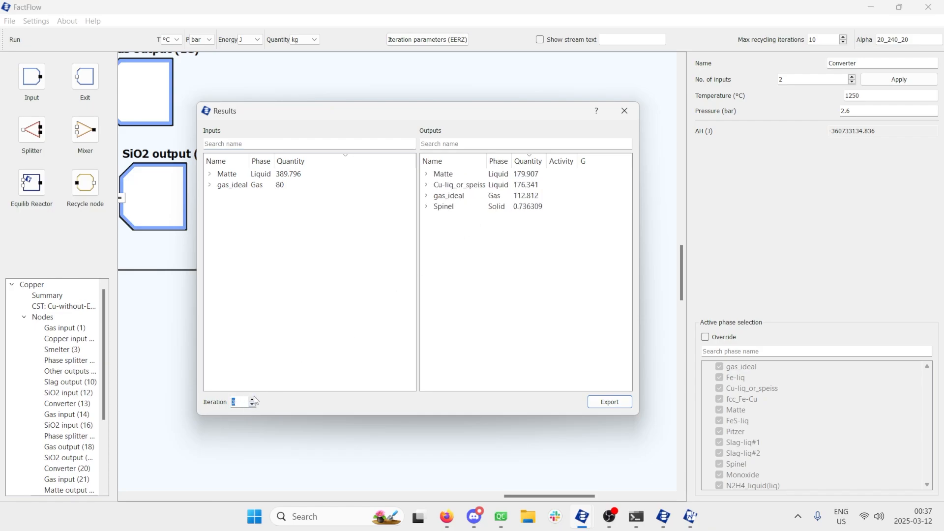
left_click(254, 402)
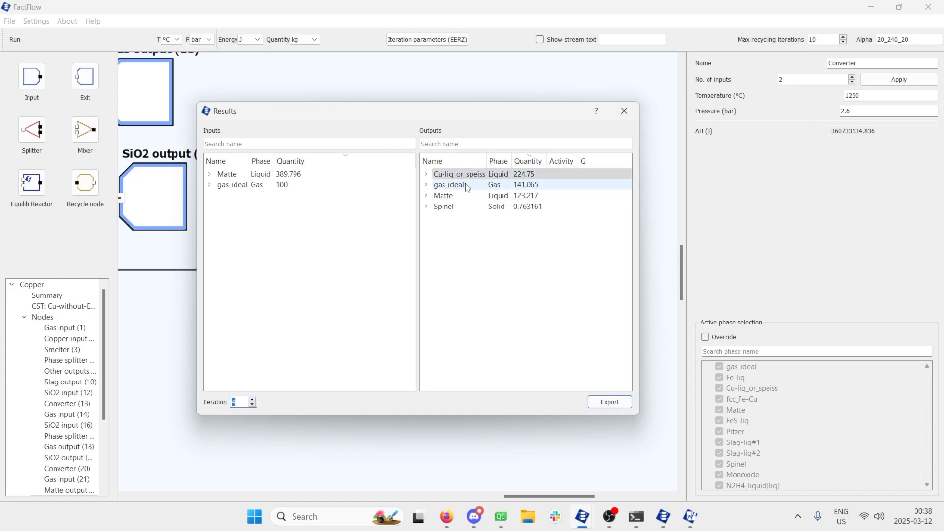
Plot the analysis of all output phases of the last Converter: Cu-liq_or_speiss, gas_ideal, Matte and Spinel.
left_click(449, 176)
key("Down")
key("Down")
key("Down")
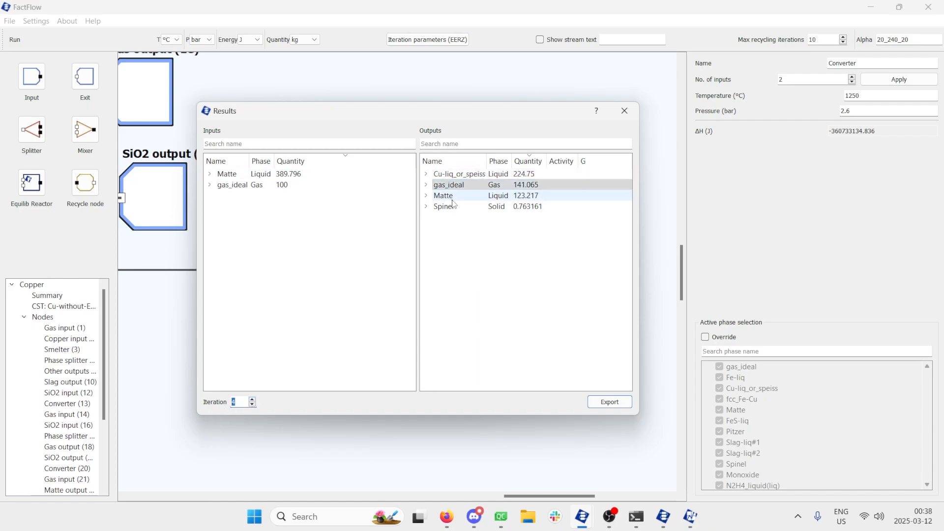
key("ctrl+a")
right_click(489, 195)
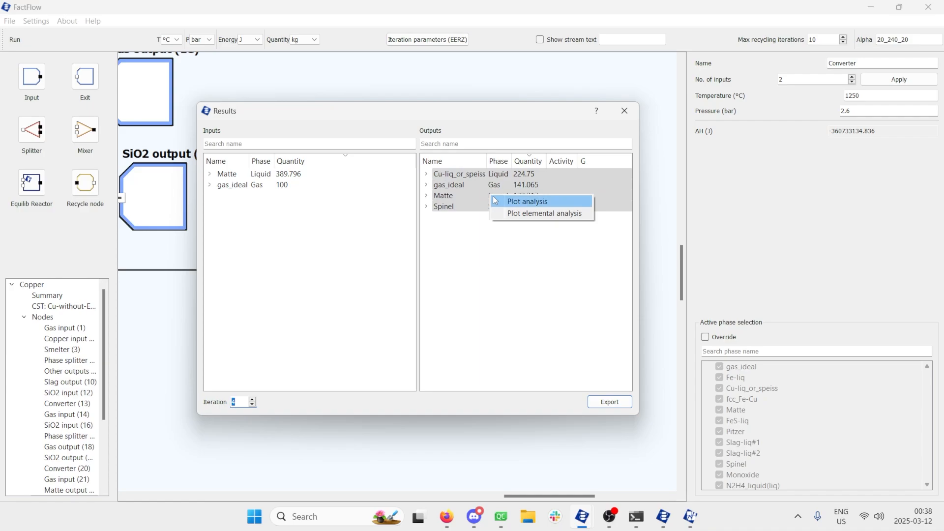
left_click(519, 203)
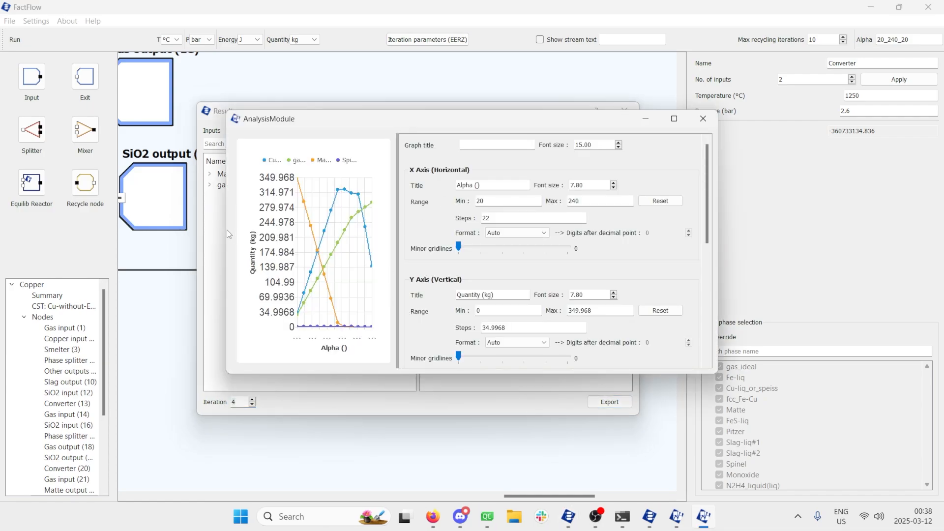
Widen the phase quantity plot window and reposition it over the results for a readable view.
left_click_drag(226, 229, 65, 229)
left_click_drag(143, 119, 277, 166)
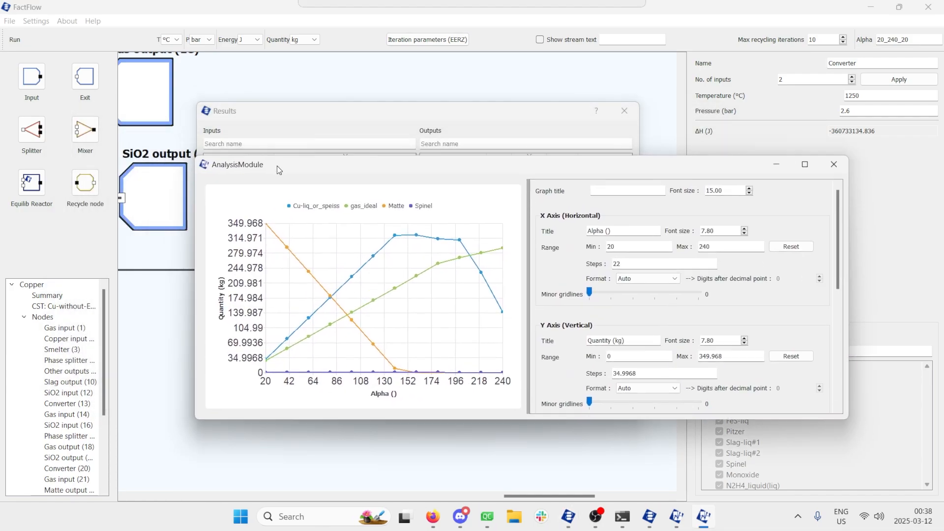
left_click(405, 516)
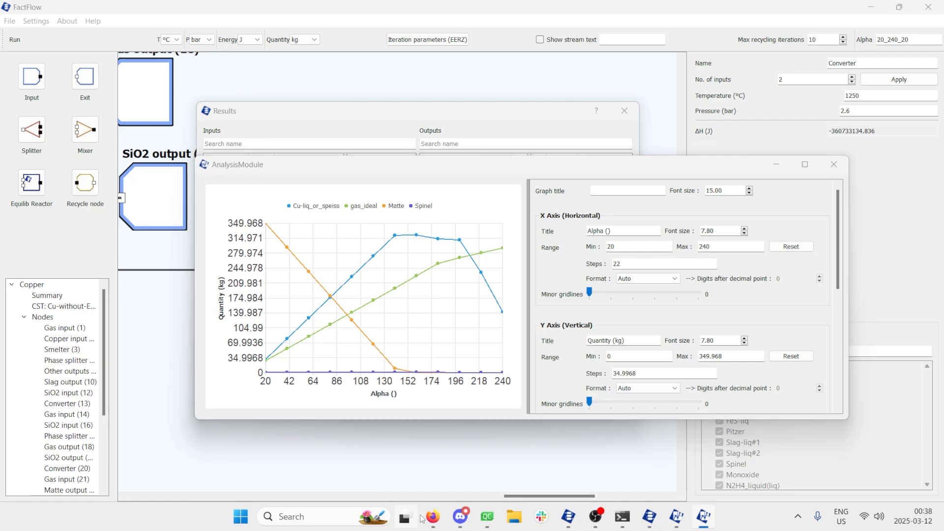
Switch to Firefox to compare the phase quantity plot with the paper's Fig. 10, and return to the plot in FactFlow.
left_click(424, 518)
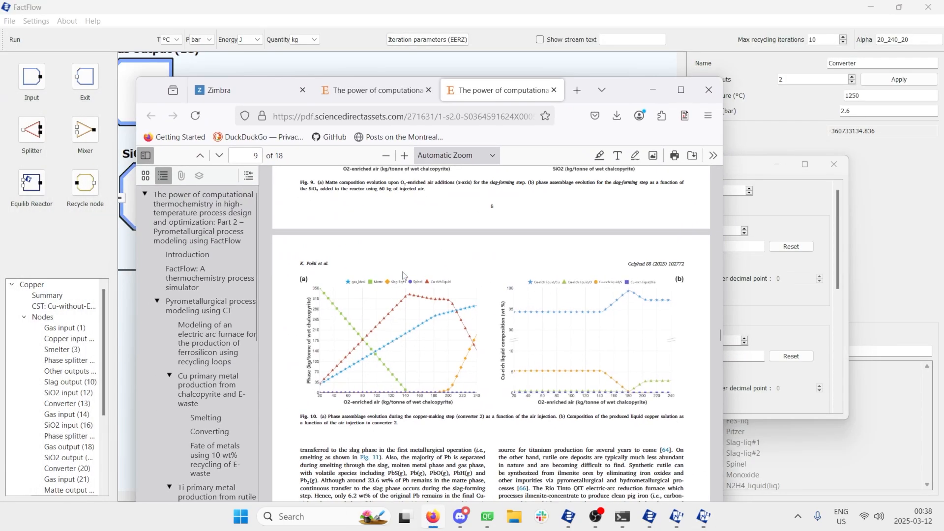
left_click(653, 90)
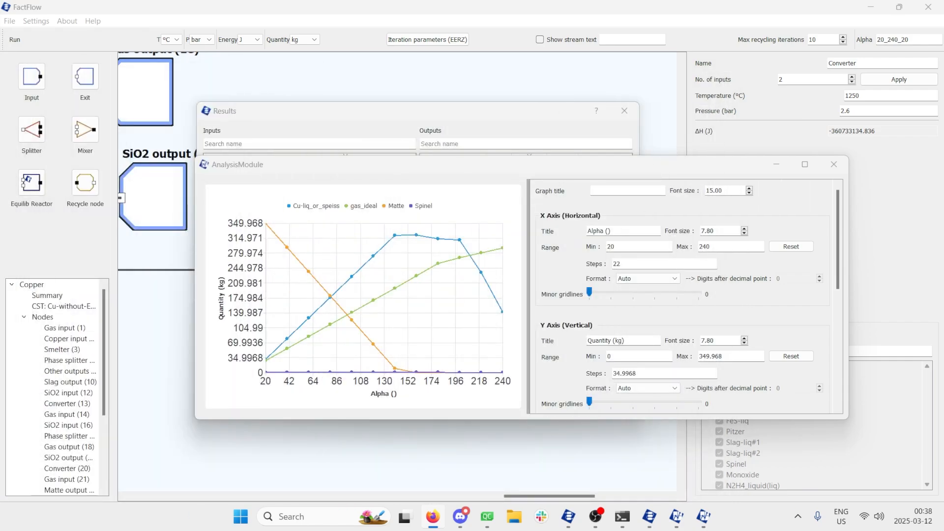
mouse_move(341, 157)
left_mouse_down()
mouse_move(334, 91)
mouse_move(328, 145)
left_mouse_up()
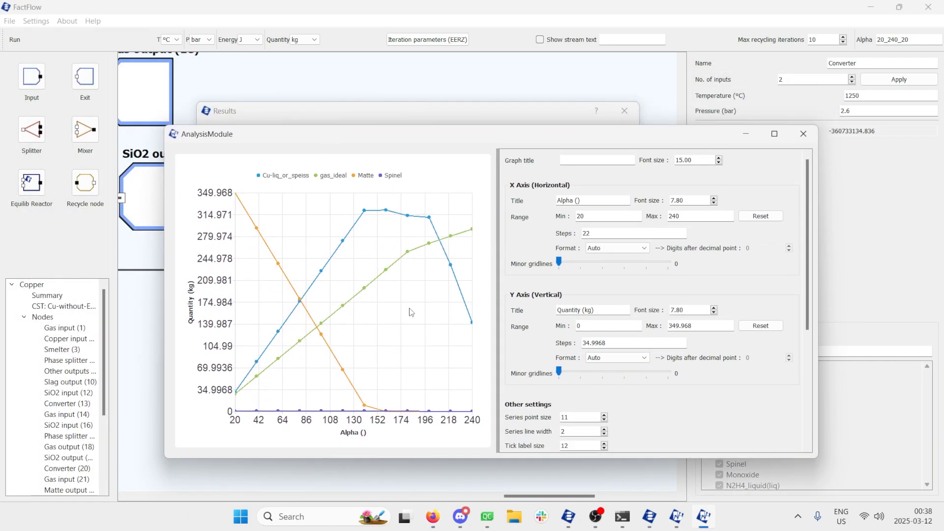
Close the phase quantity plot and the last Converter's results, and review the flowsheet from the Smelter to Matte output.
left_click(804, 134)
left_click(497, 314)
left_click(625, 111)
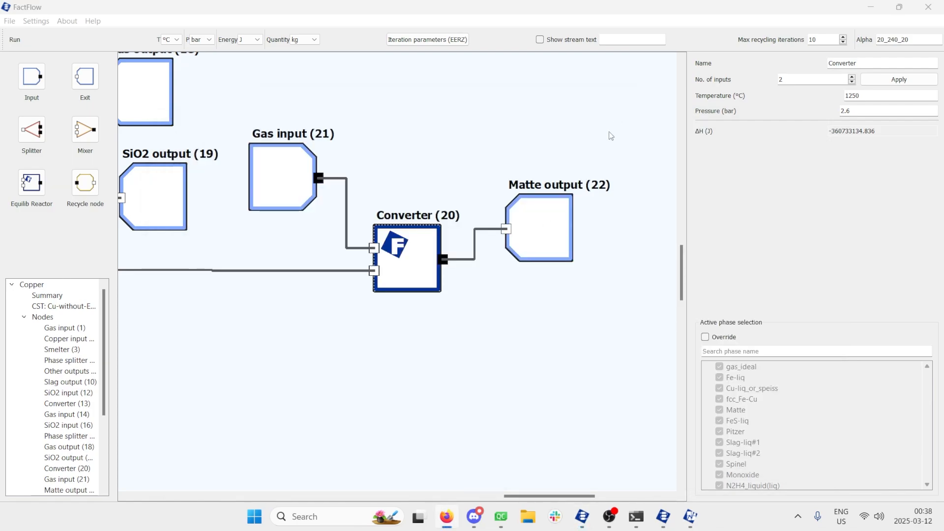
scroll(423, 291, "down", 5)
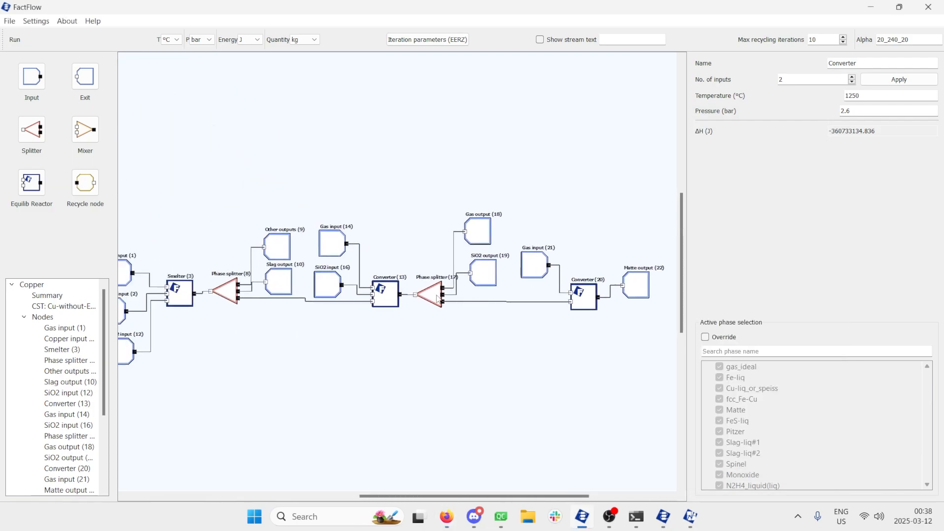
left_click_drag(373, 286, 480, 285)
left_click_drag(415, 300, 333, 292)
left_click_drag(468, 302, 434, 304)
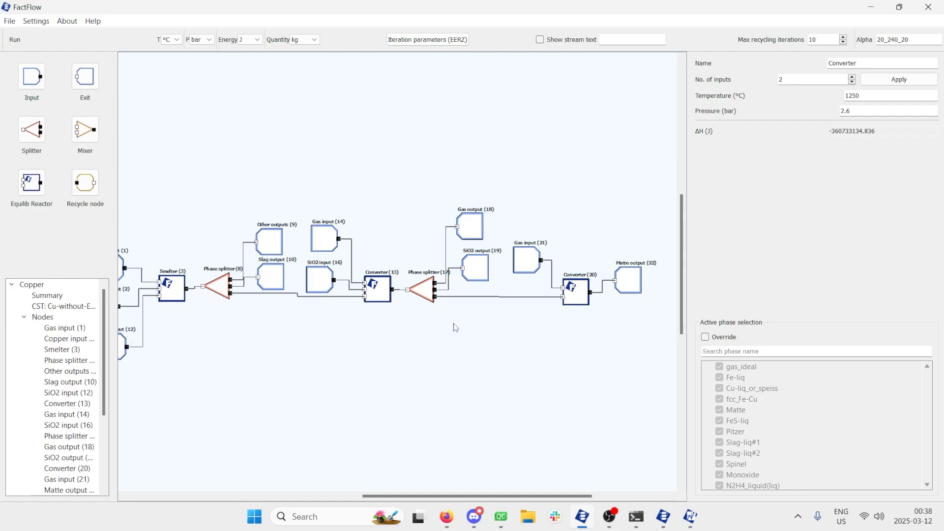
scroll(494, 344, "up", 1)
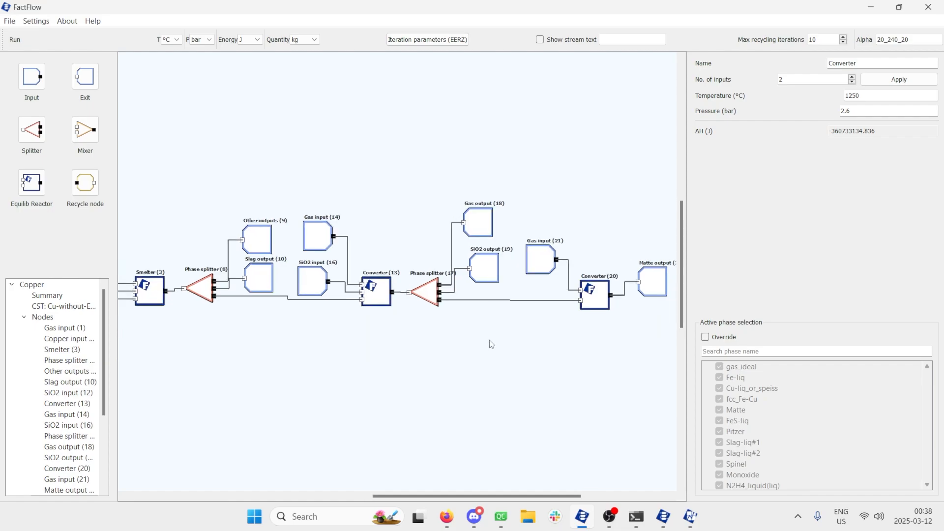